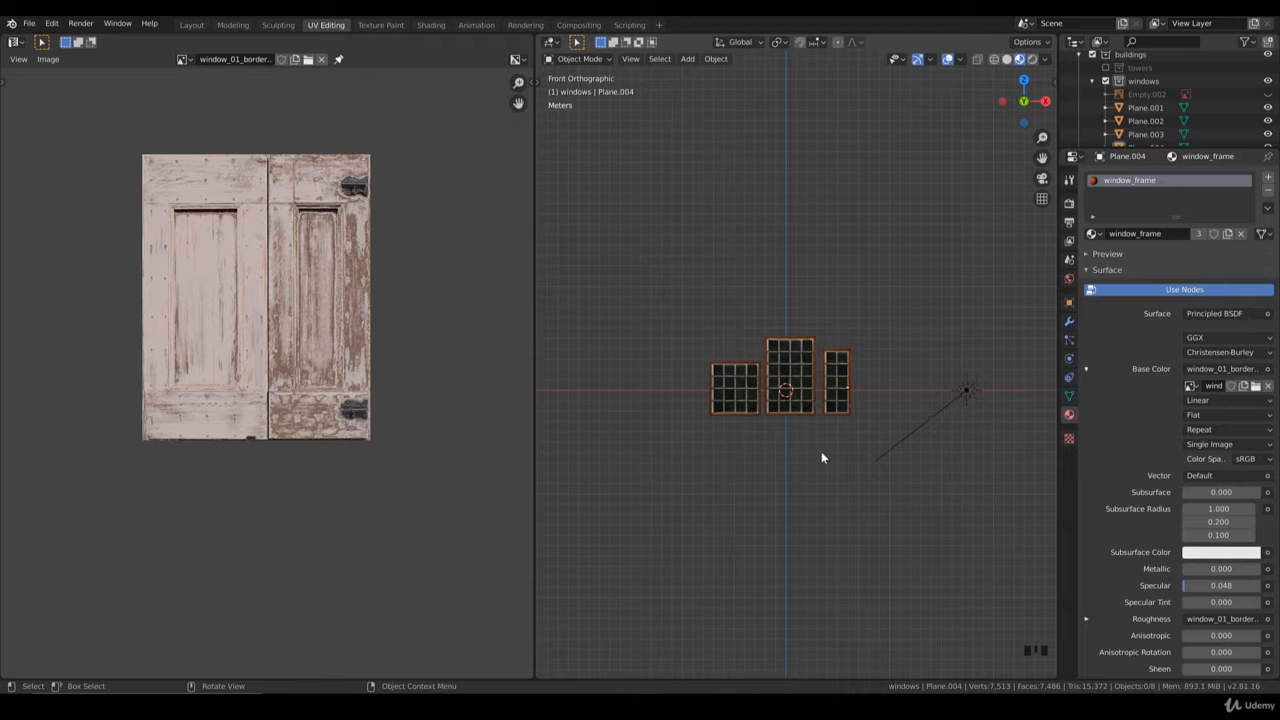
scroll(815, 453, "up", 3)
middle_click_drag(763, 452, 817, 360)
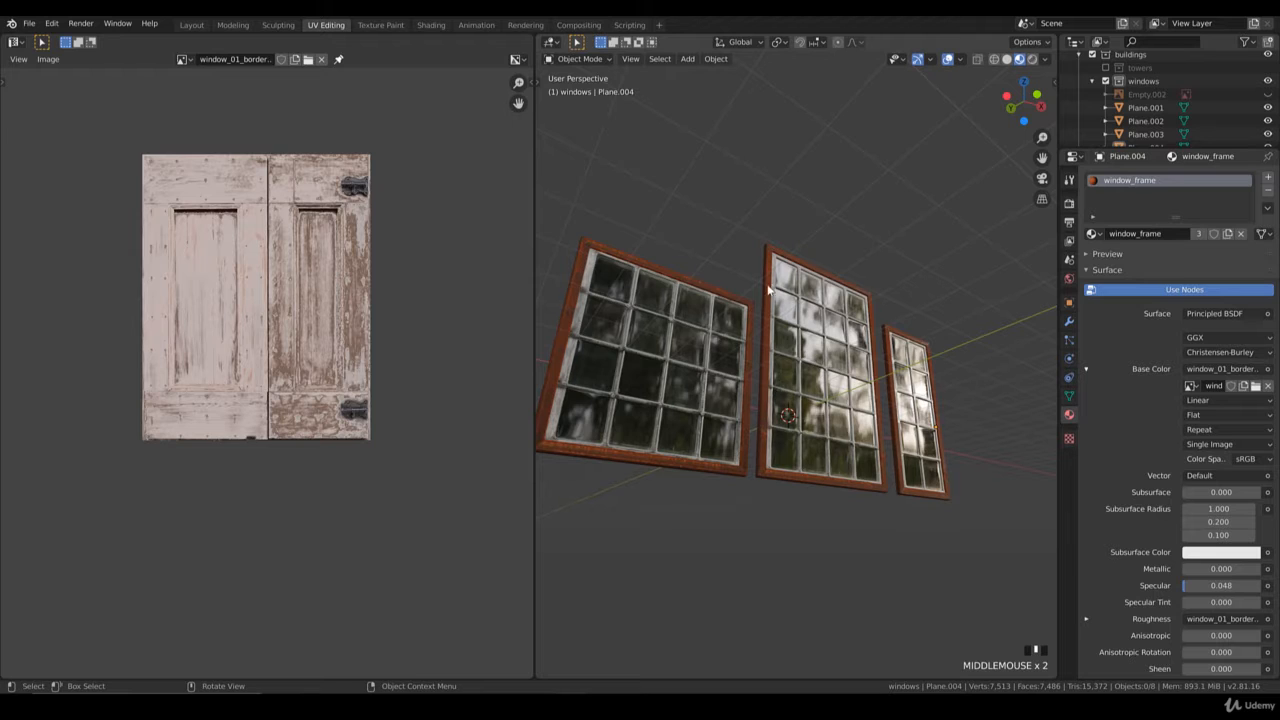
middle_click_drag(785, 328, 772, 376)
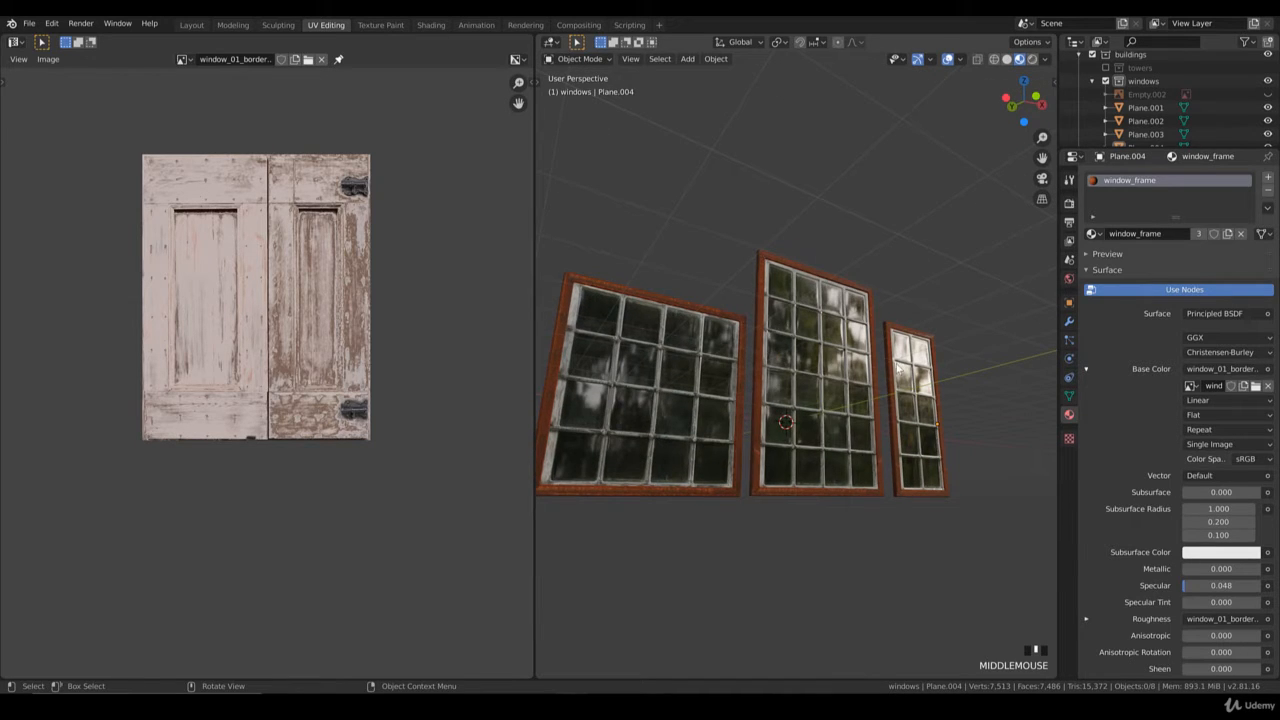
- In front view, move the sun light farther to the right of the three window models
key("KP_1")
scroll(934, 398, "down", 3)
scroll(934, 398, "down", 2, "ctrl")
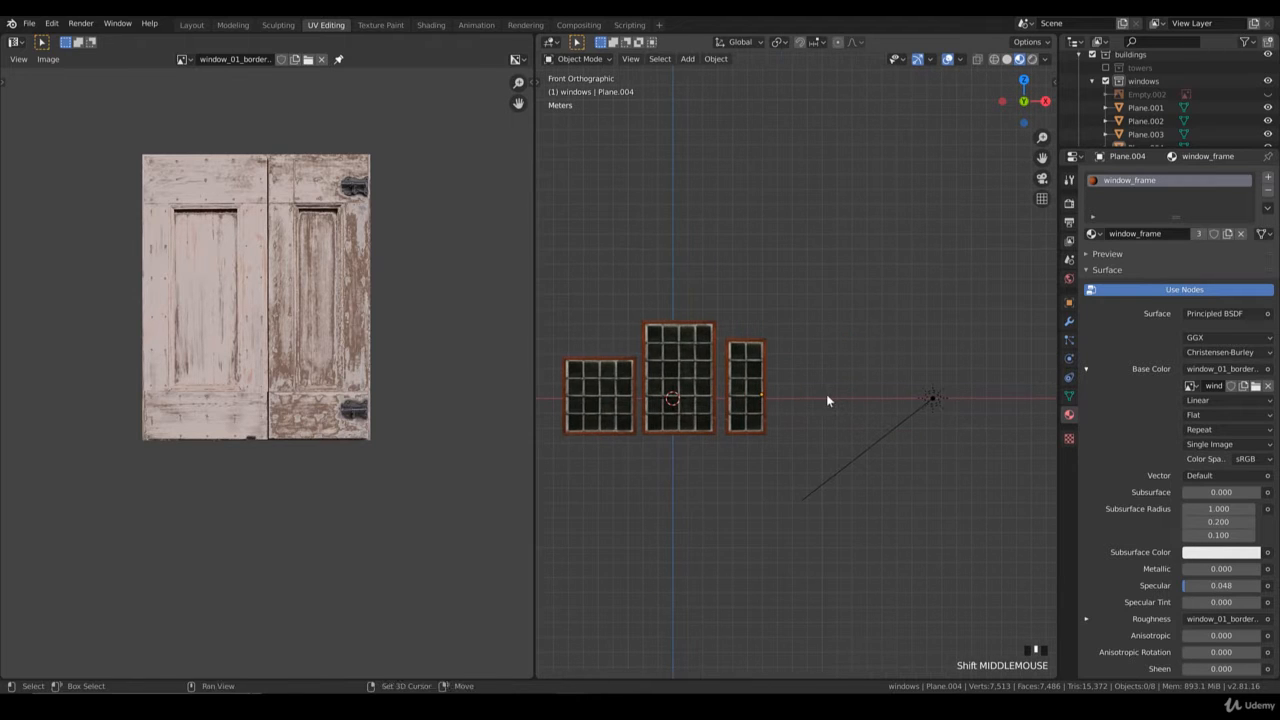
left_click(931, 400)
key("g")
left_click(907, 451)
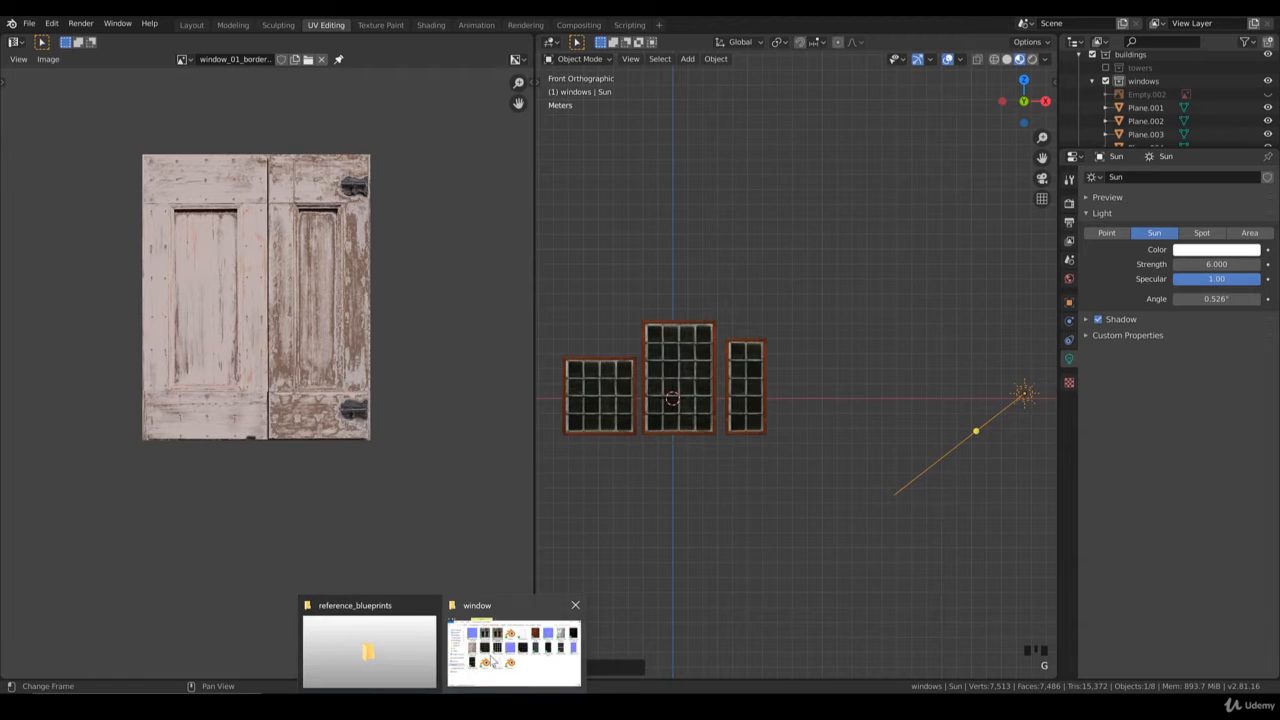
- Import the stone-framed window photo from the window folder as a reference image and place it beside the narrow window
left_click(514, 645)
left_click_drag(377, 287, 932, 356)
left_click(933, 362)
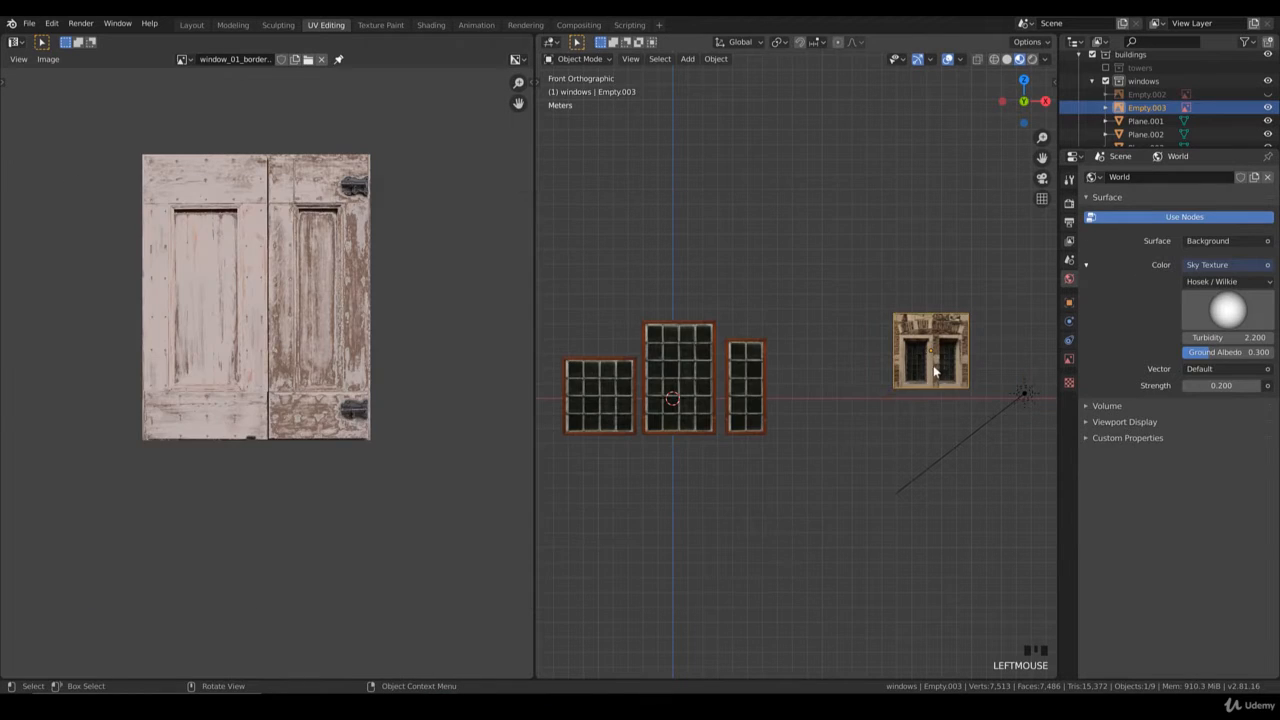
key("g")
left_click(812, 416)
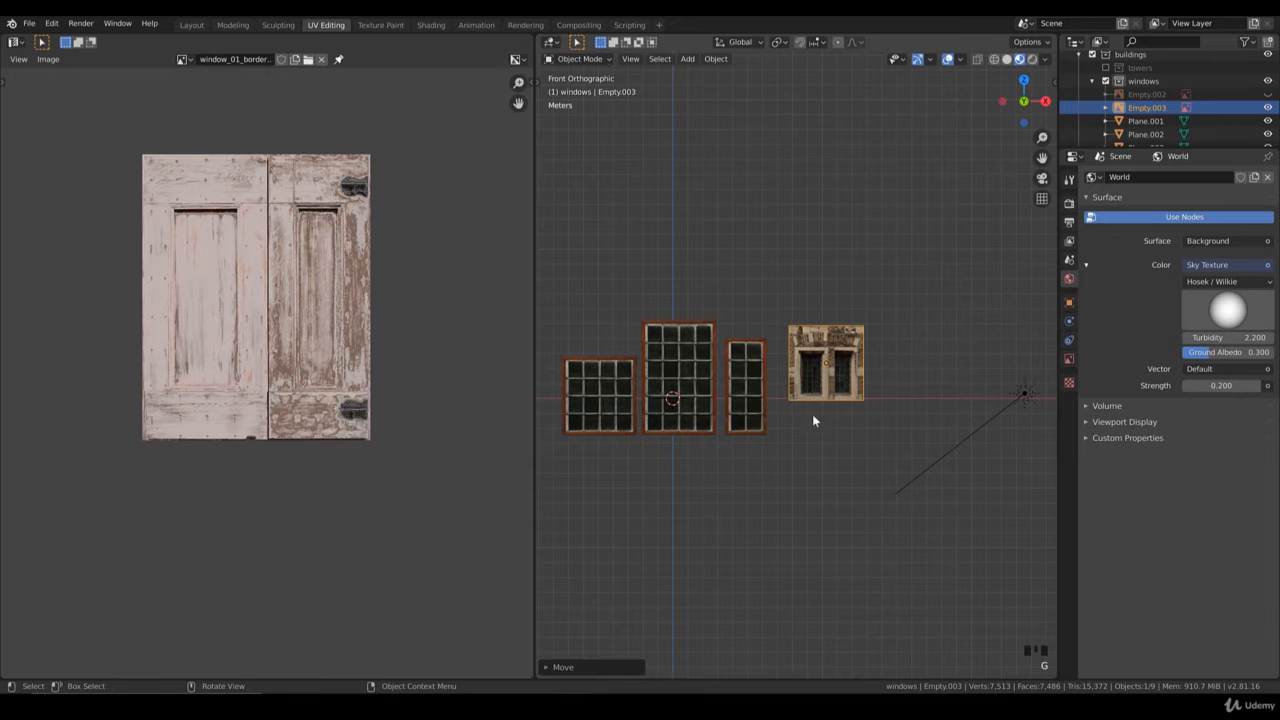
- Enlarge the reference photo to more than twice its size and reposition it clear of the three window models
left_click_drag(789, 400, 714, 471)
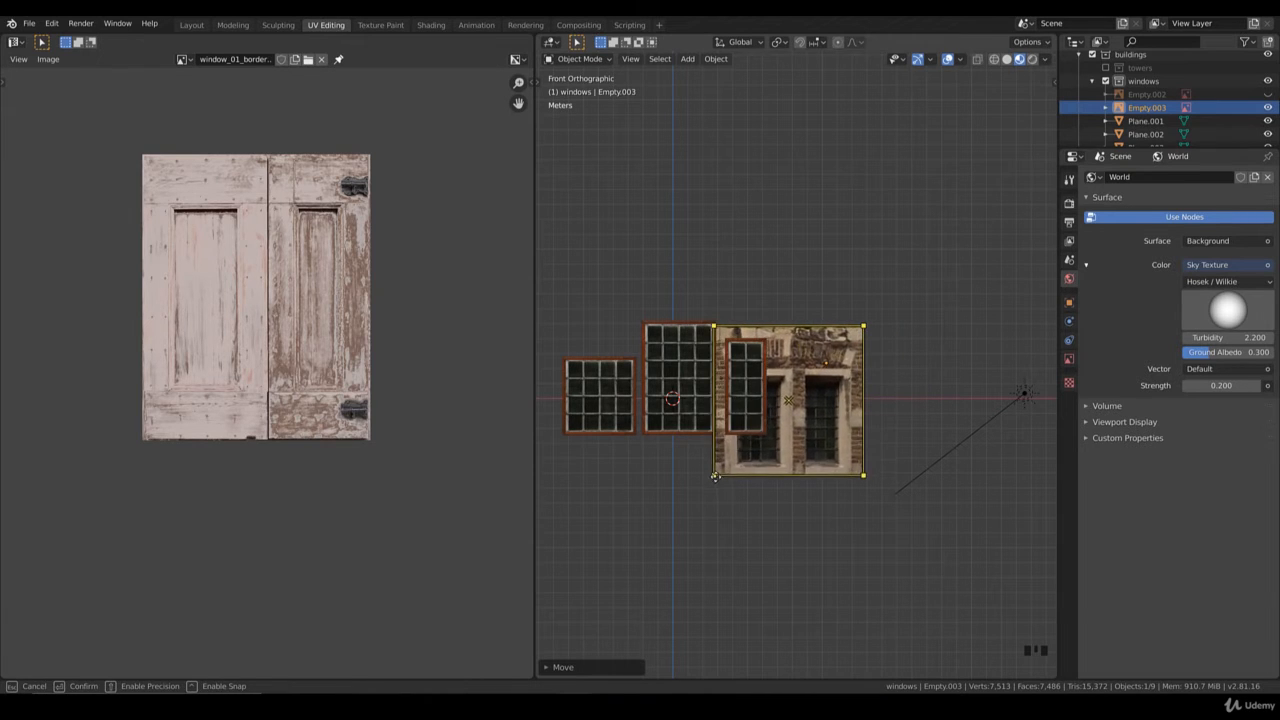
key("g")
left_click(738, 458)
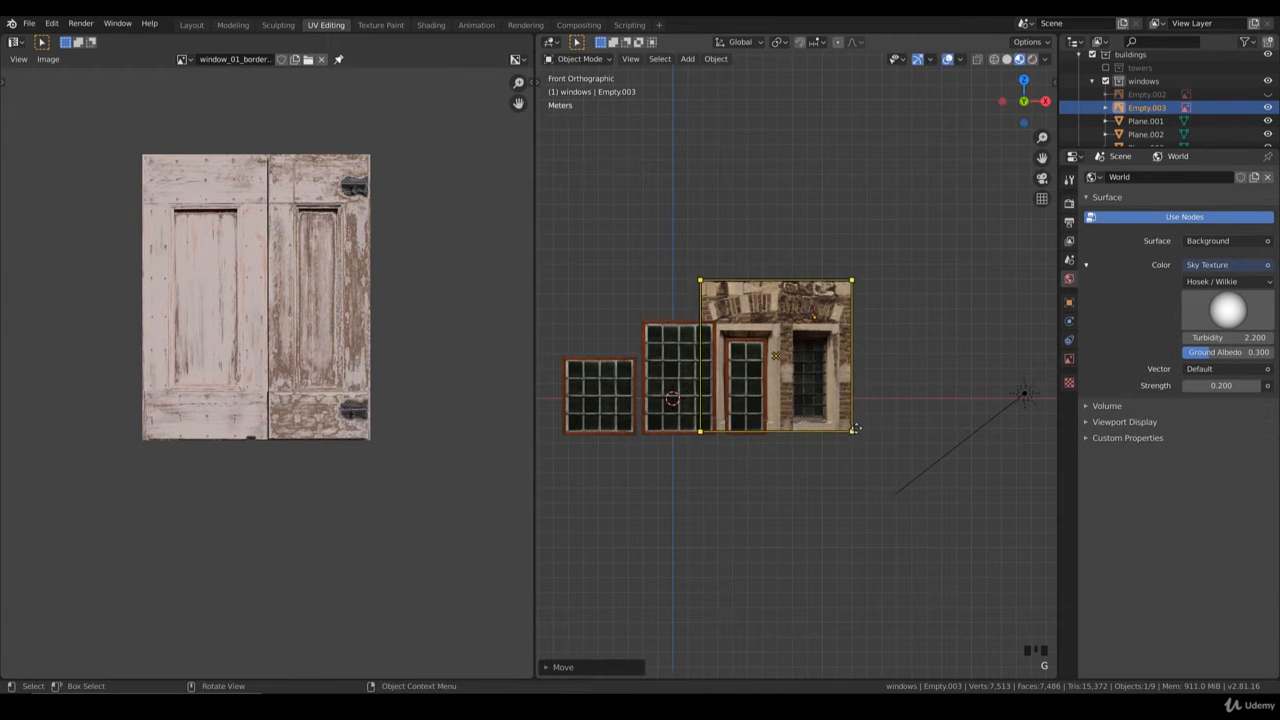
left_click_drag(853, 431, 875, 455)
key("g")
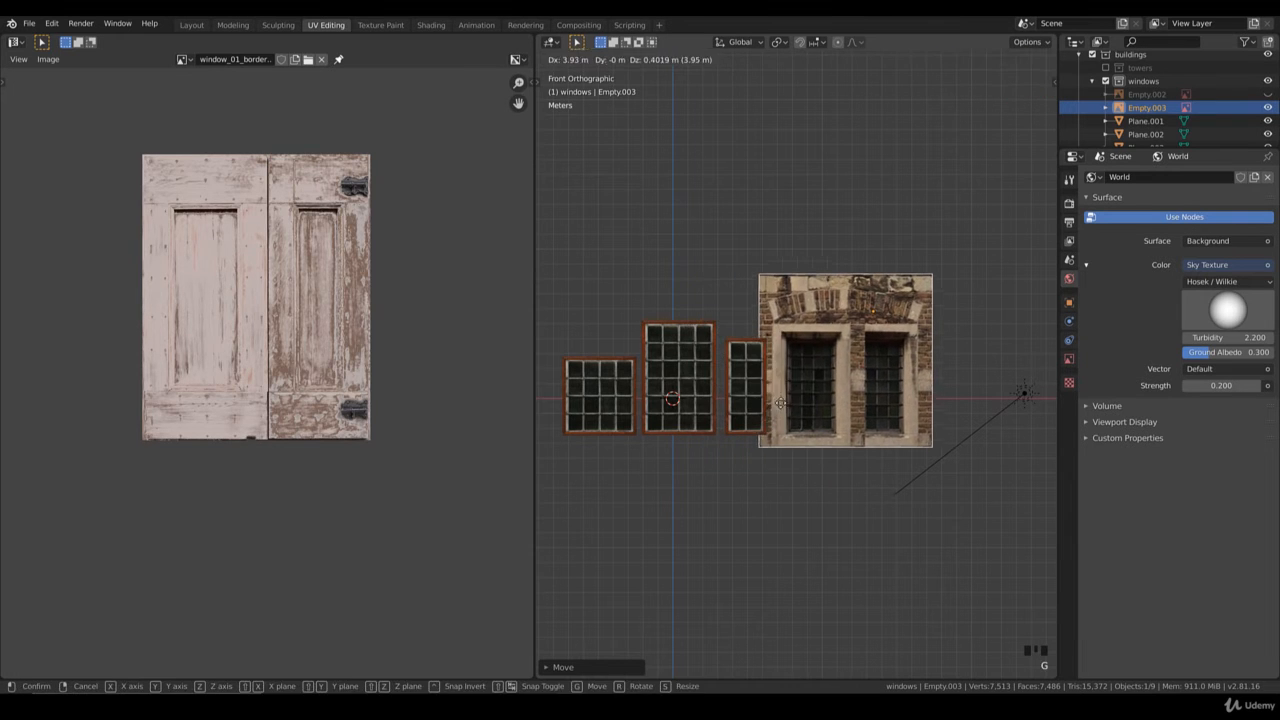
left_click(786, 397)
middle_click_drag(786, 395, 754, 412, "shift")
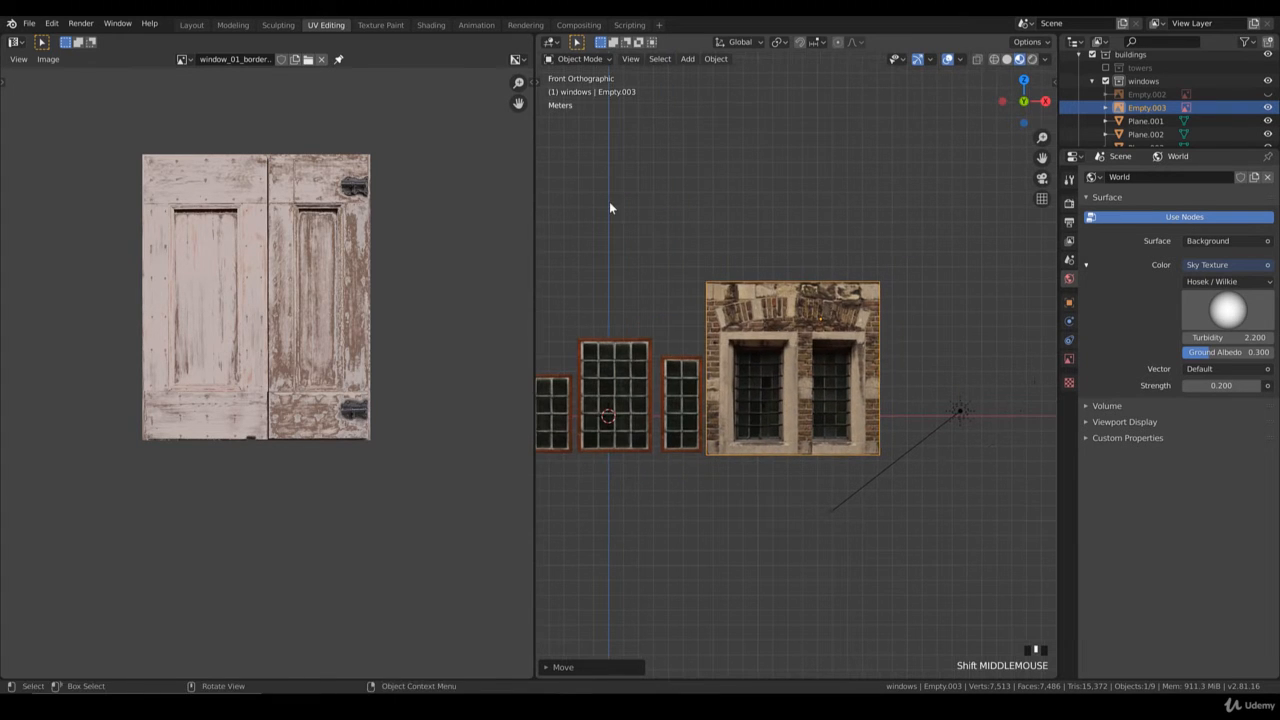
scroll(757, 371, "up", 3)
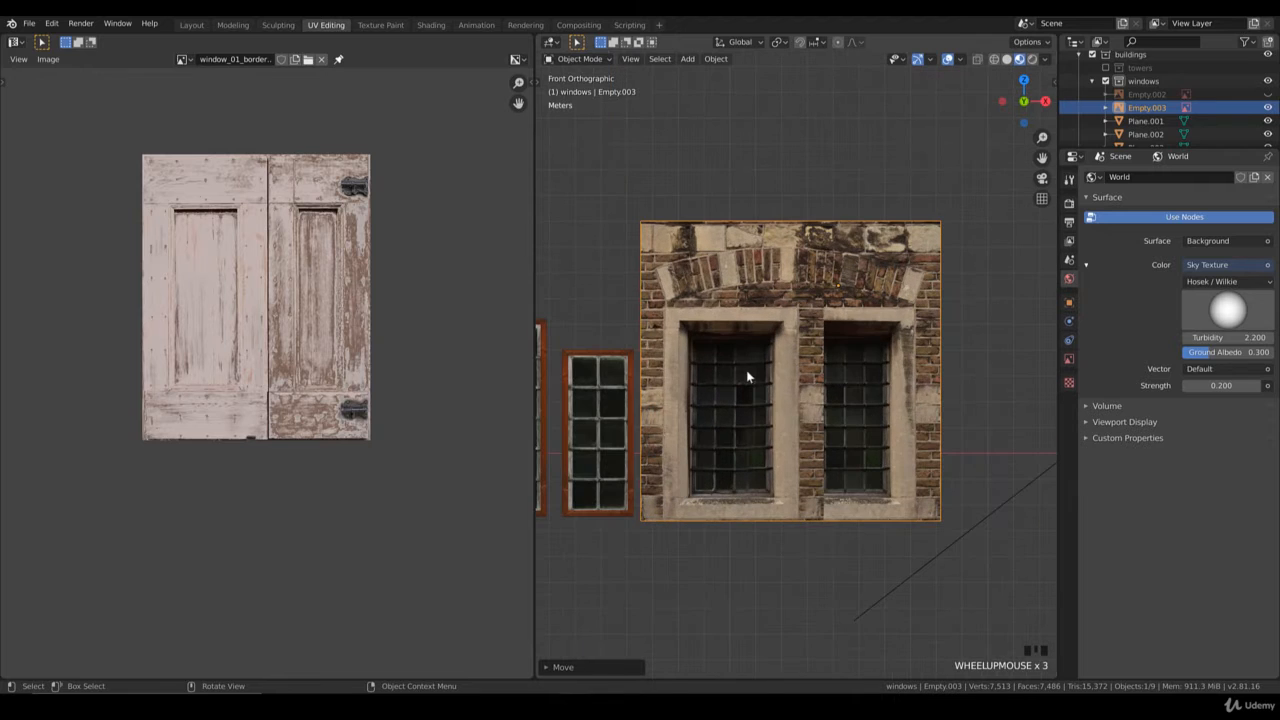
key("g")
left_click(771, 381)
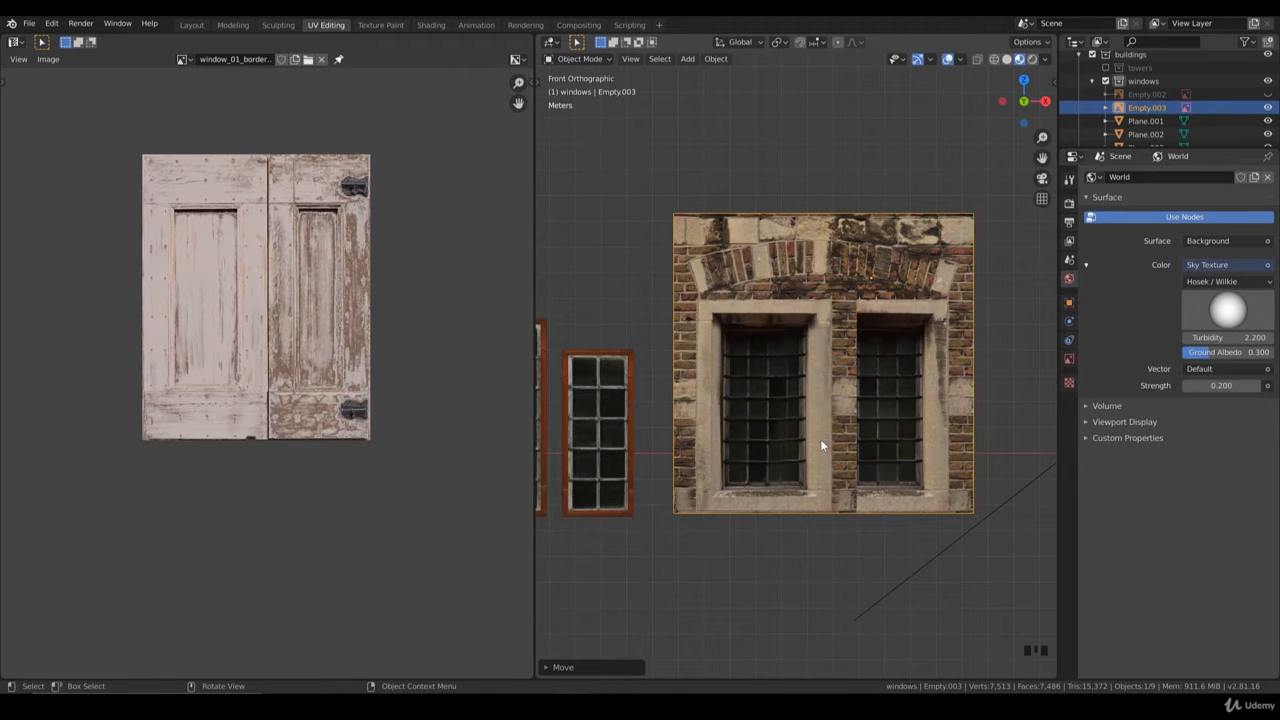
- Add a plane, move it below the reference photo and rotate it 90 degrees about the X axis
left_click(689, 59)
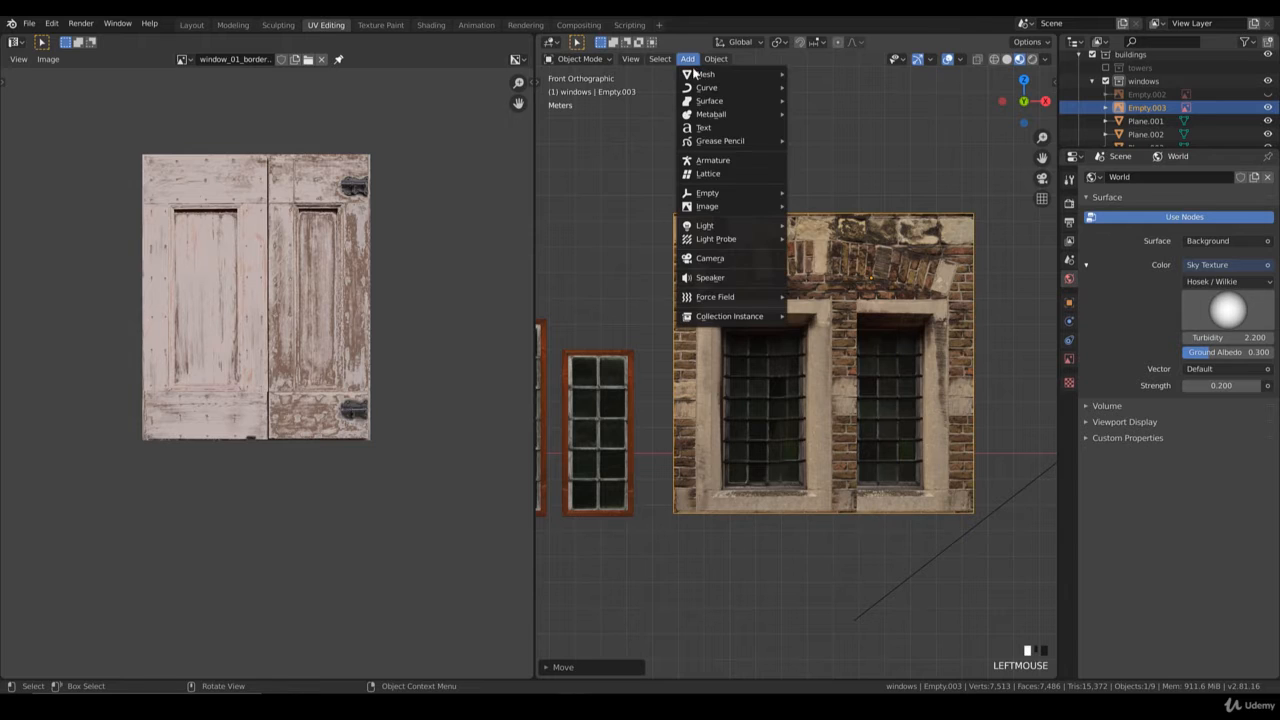
mouse_move(697, 77)
left_click(800, 78)
scroll(801, 435, "down", 4)
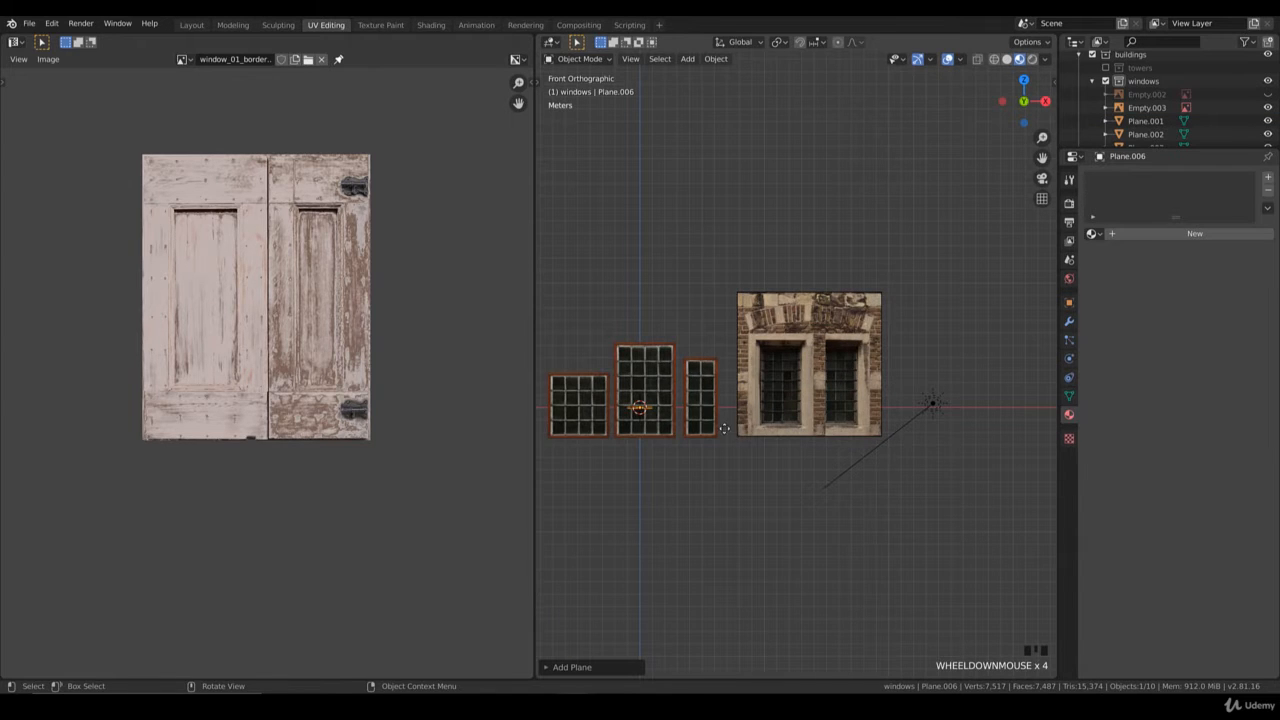
key("g")
left_click(829, 478)
type("rx")
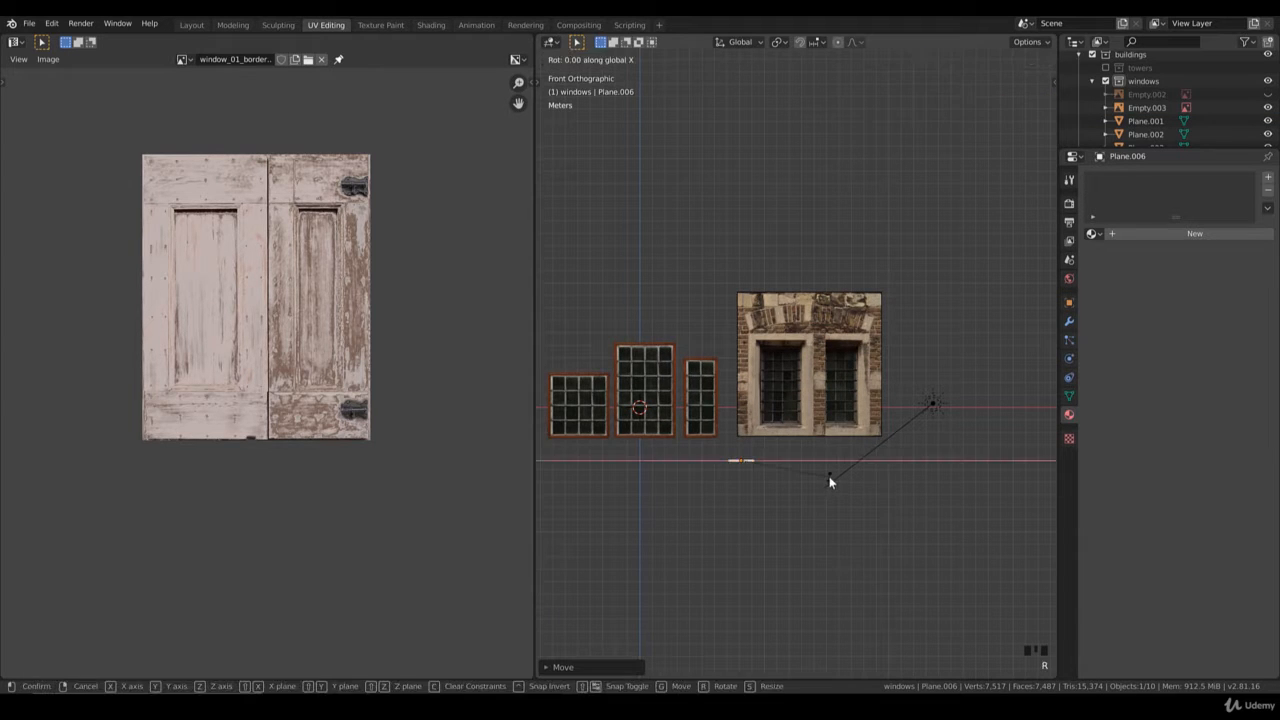
type("90")
key("Return")
middle_click_drag(764, 463, 811, 506)
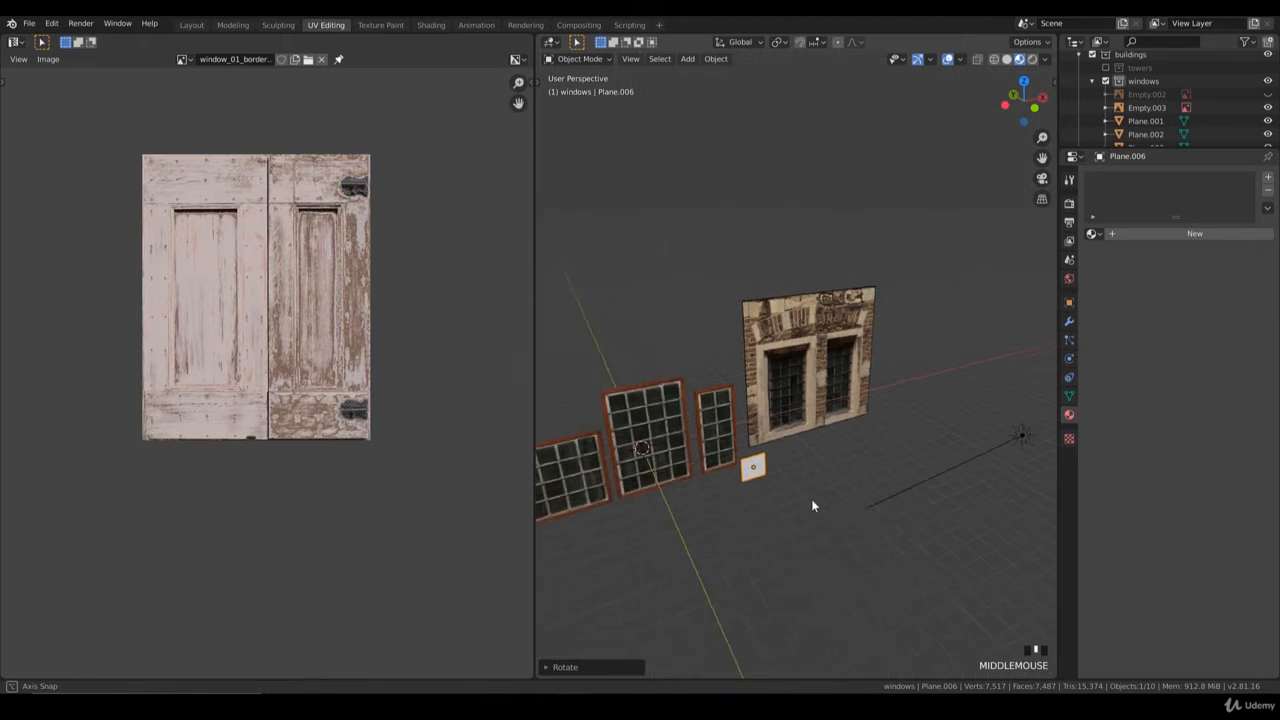
- Move the upright plane in front of the reference photo and over its left window
key("g")
left_click(833, 487)
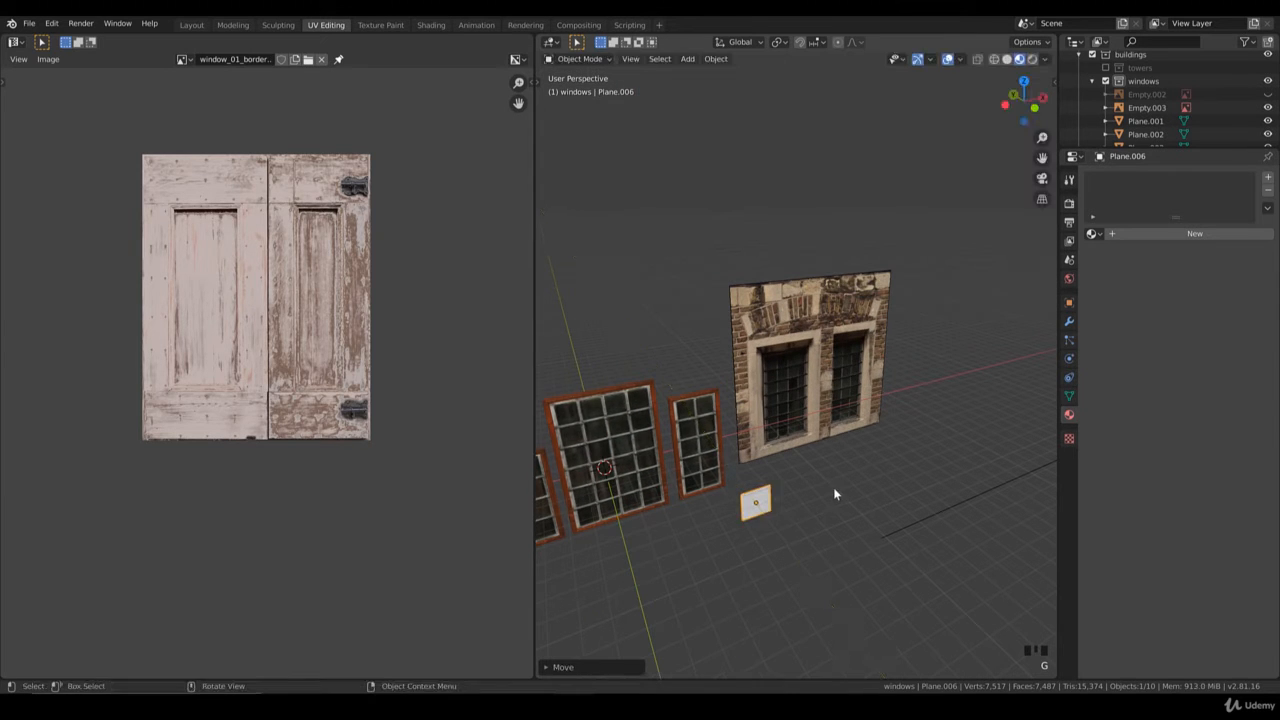
key("KP_1")
scroll(821, 473, "up", 2)
key("g")
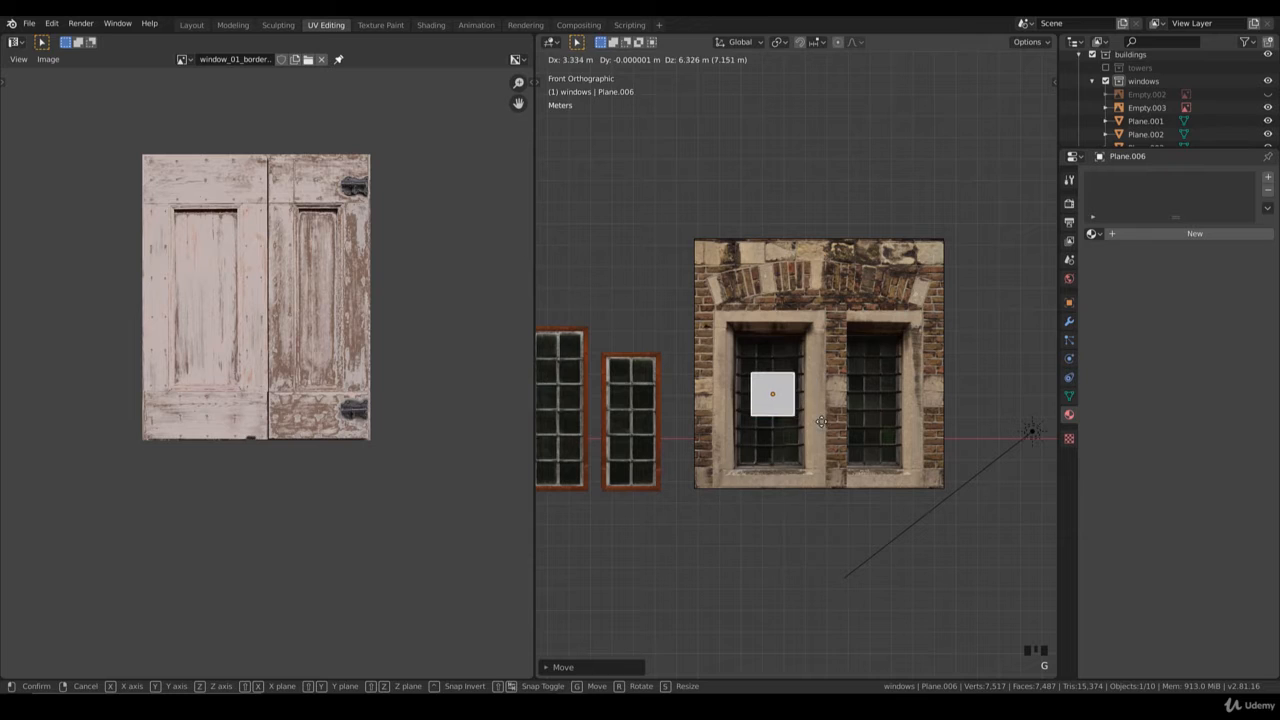
left_click(821, 421)
- Scale the plane's geometry and shift it to match the width of the left window's stone surround
scroll(807, 432, "up", 3)
key("Tab")
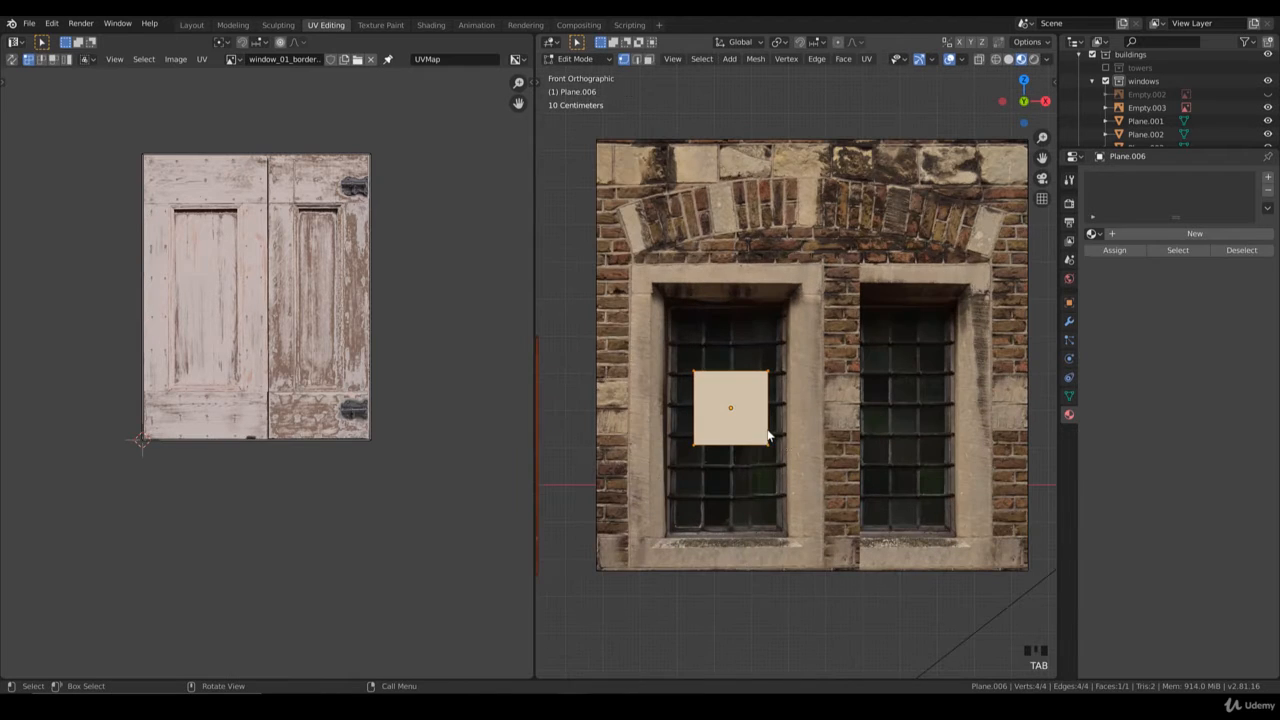
key("a")
key("s")
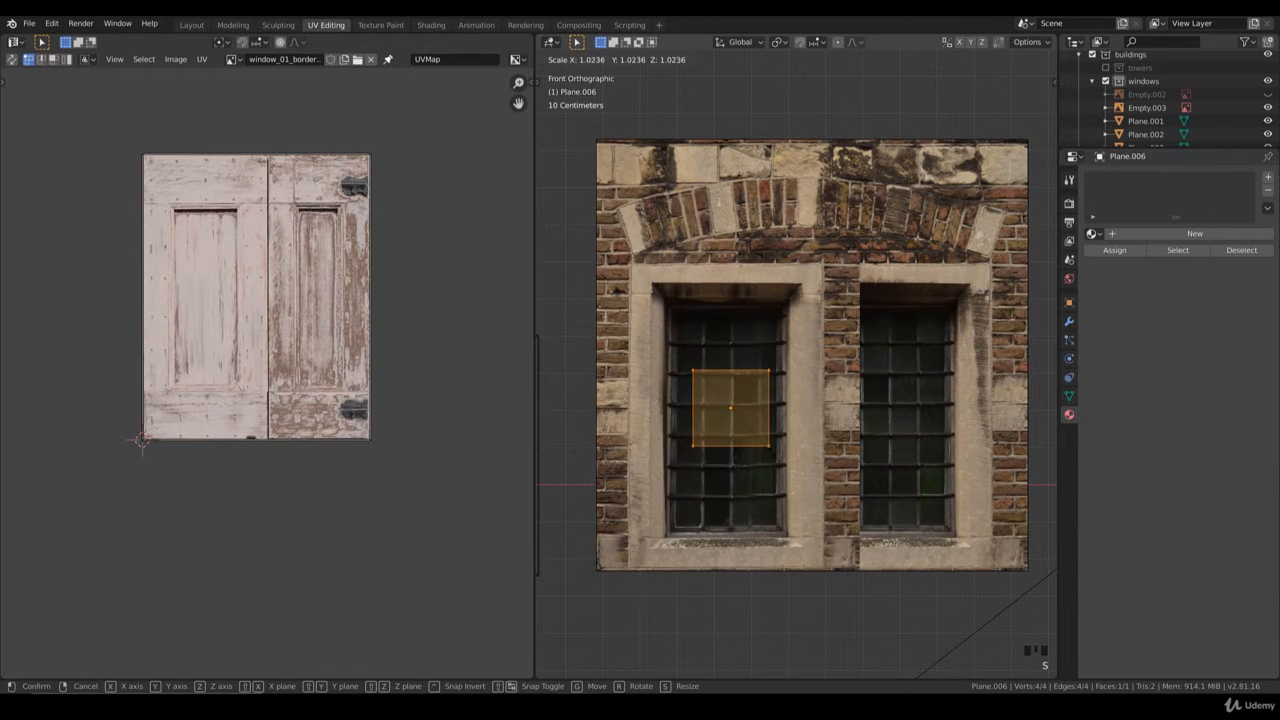
left_click(842, 479)
key("Tab")
key("g")
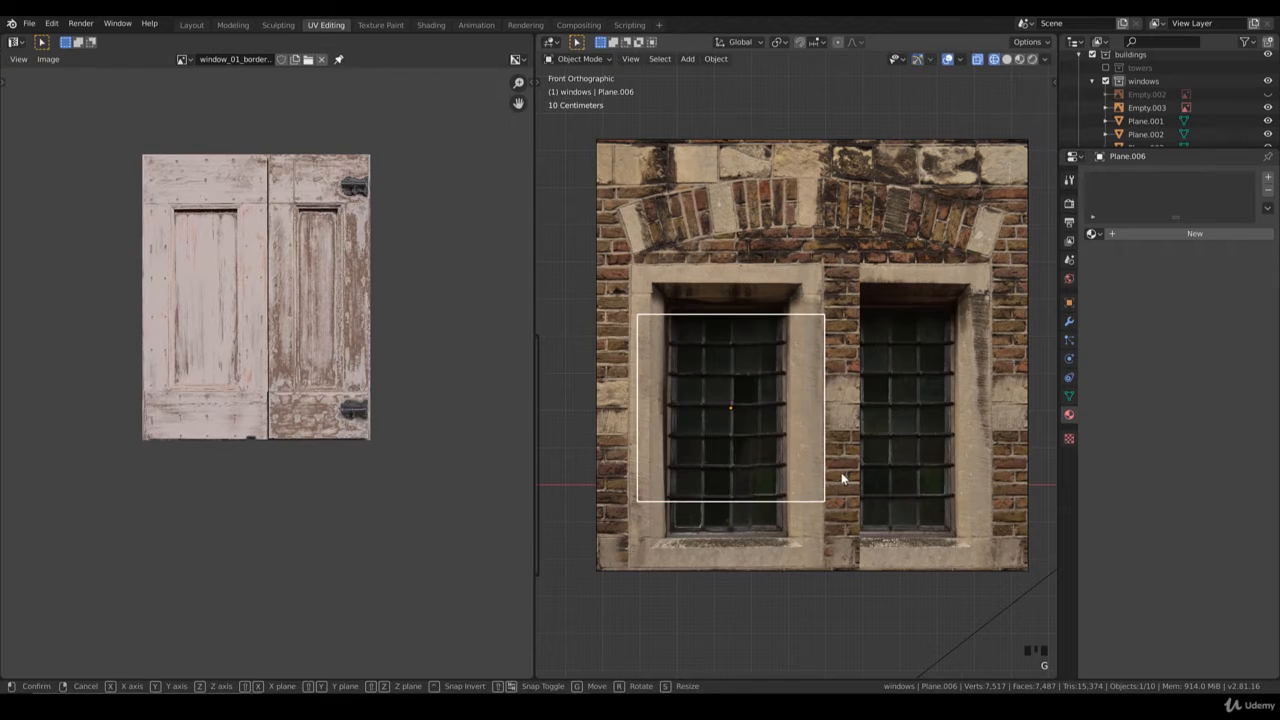
left_click(842, 479)
key("Tab")
key("s")
left_click(832, 470)
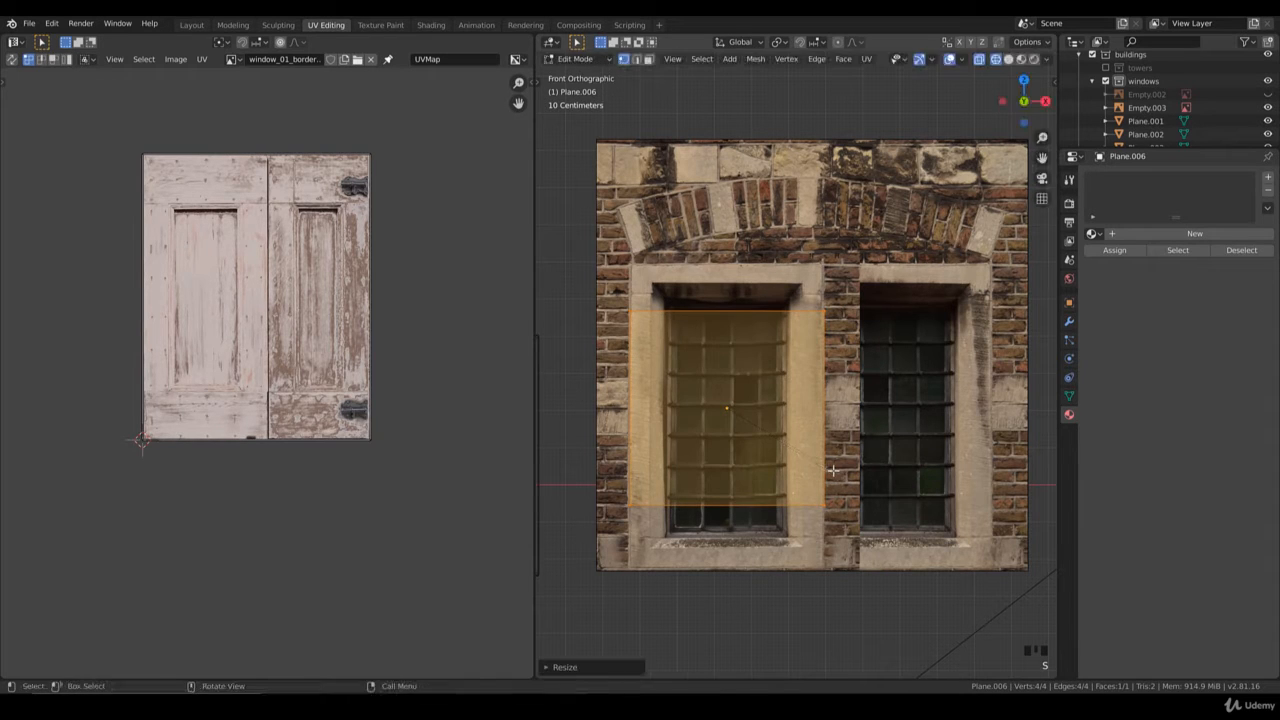
- Stretch the plane about 1.5 times along Z and lower it to match the height of the stone surround
key("s")
key("z")
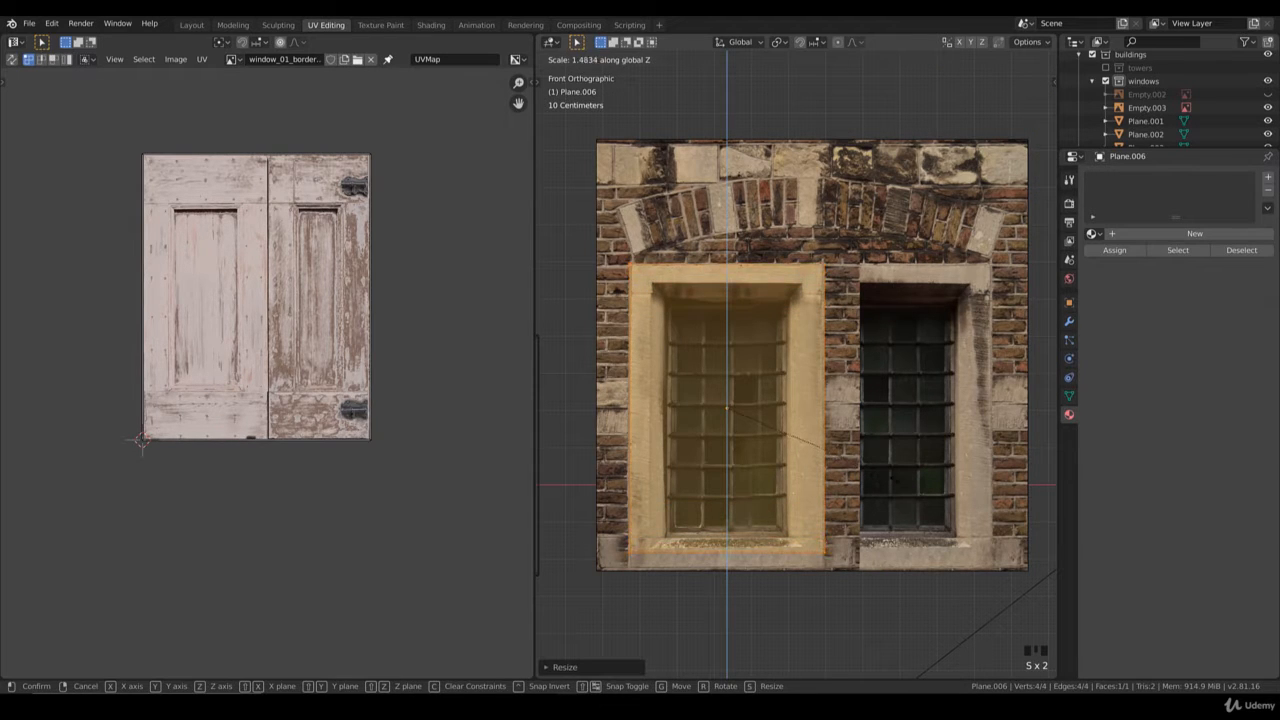
left_click(876, 472)
key("Tab")
key("g")
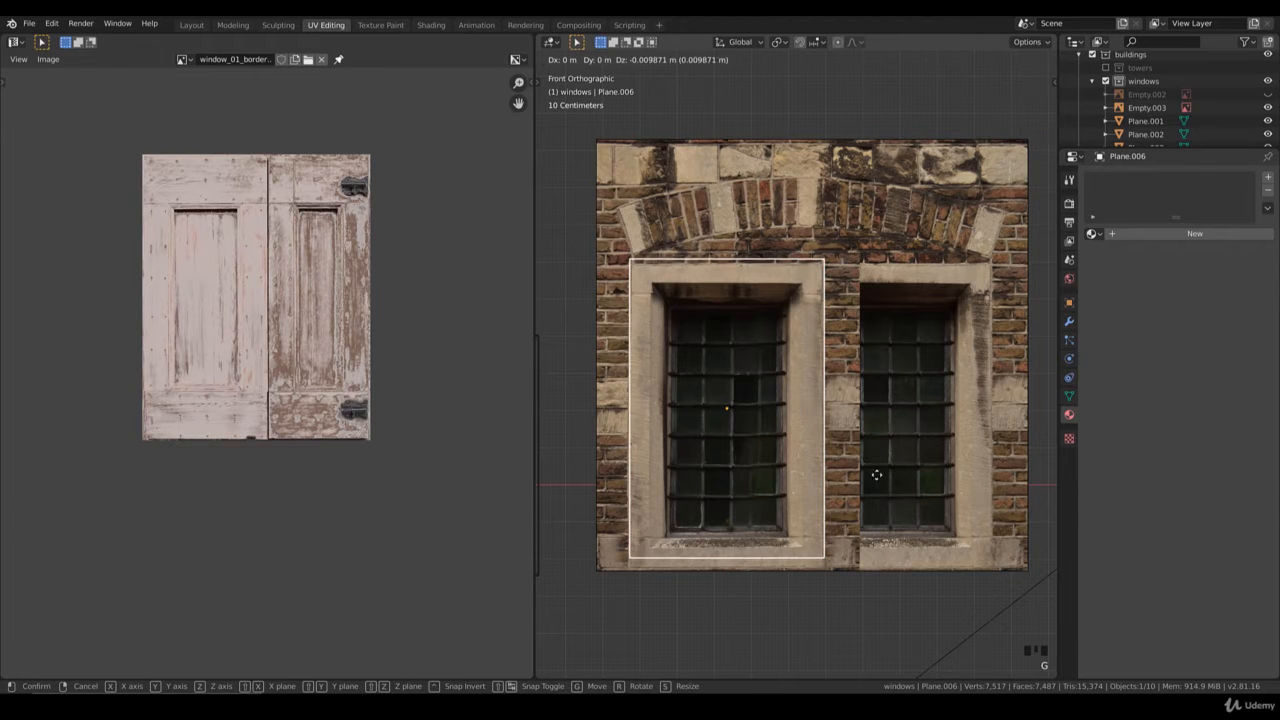
left_click(868, 485)
- Fine-tune the plane's scale and position so its edges align with the outer outline of the stone surround
key("Tab")
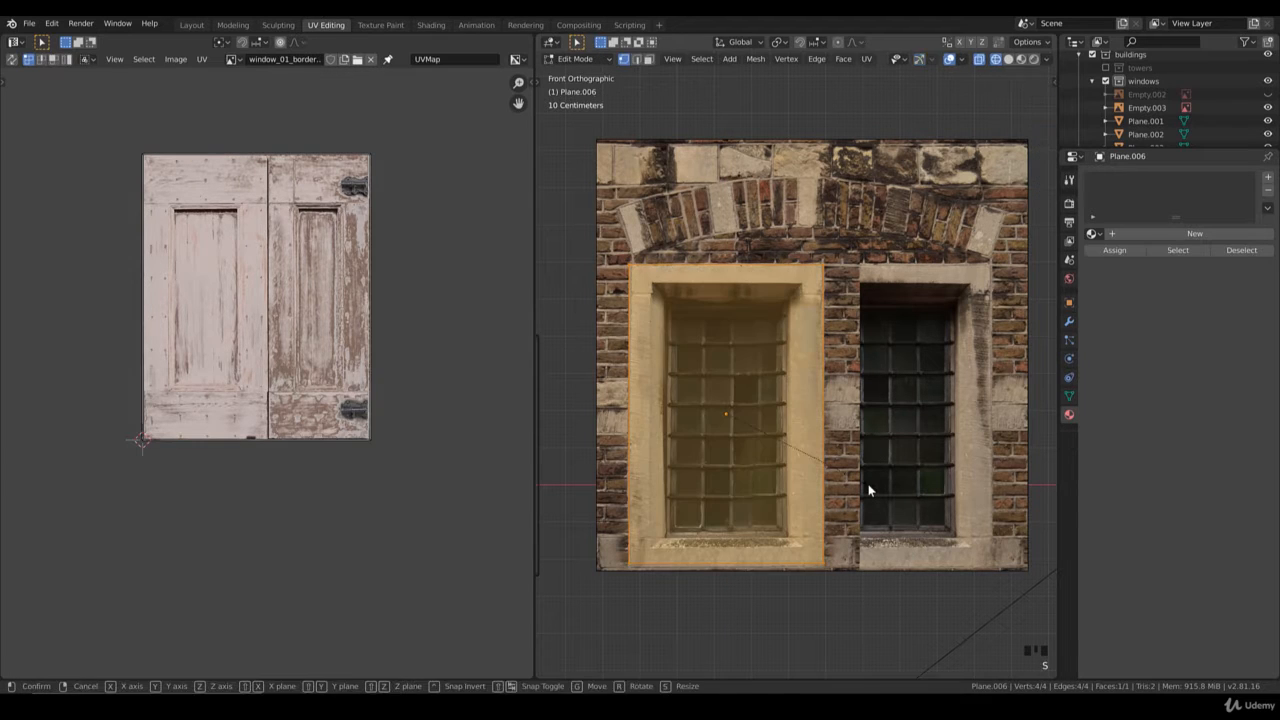
key("s")
left_click(868, 484)
key("g")
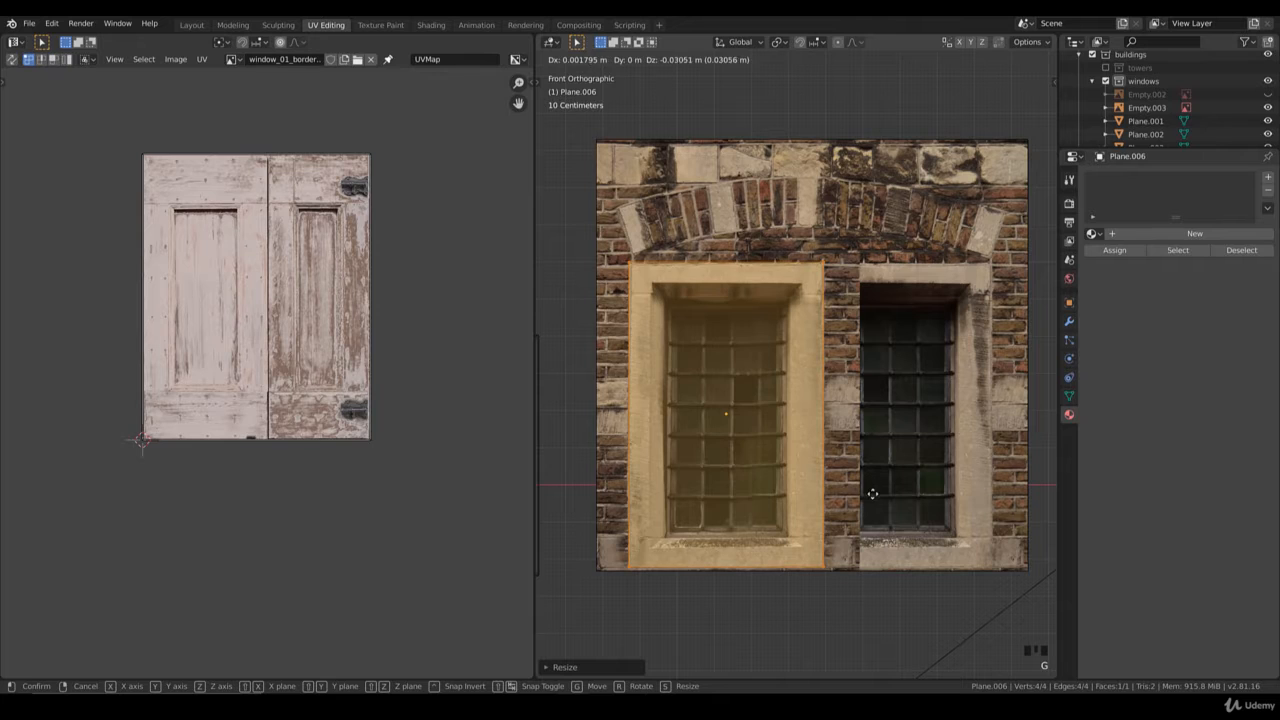
left_click(873, 492)
key("s")
left_click(862, 488)
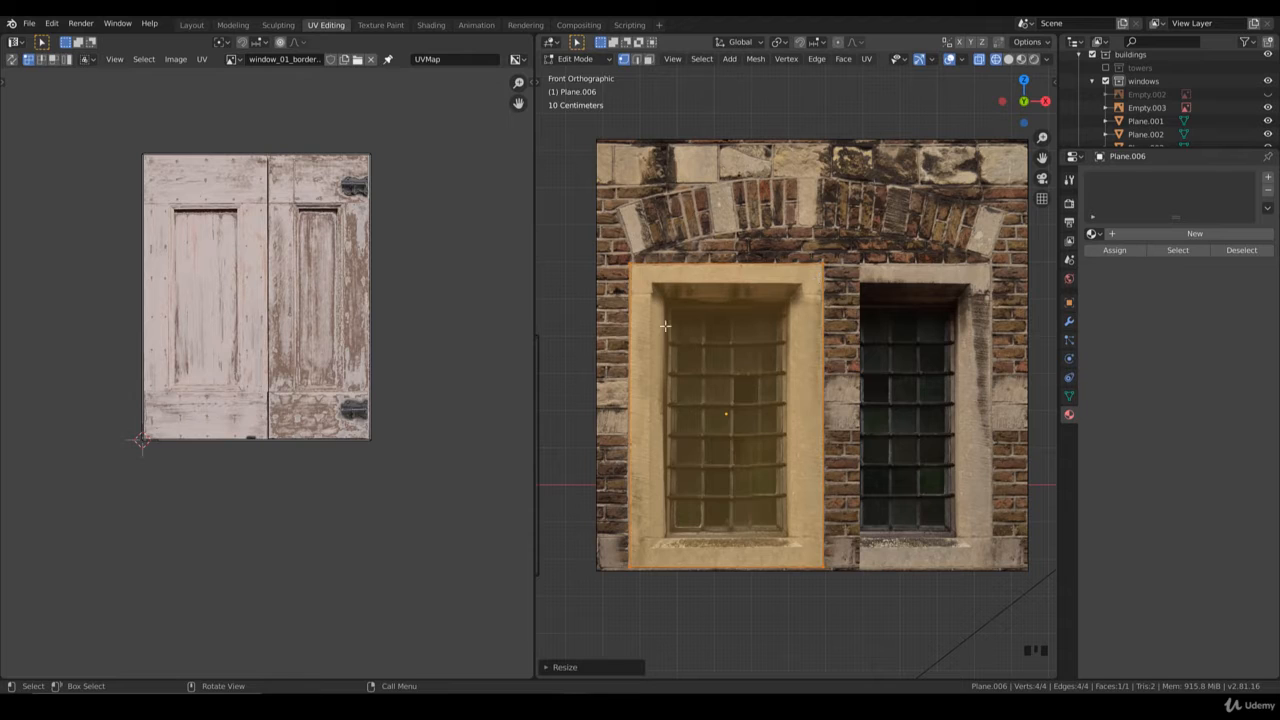
- Inset the plane's face about 0.5 to the surround's inner edge, and again about 0.4 to the window glass
key("i")
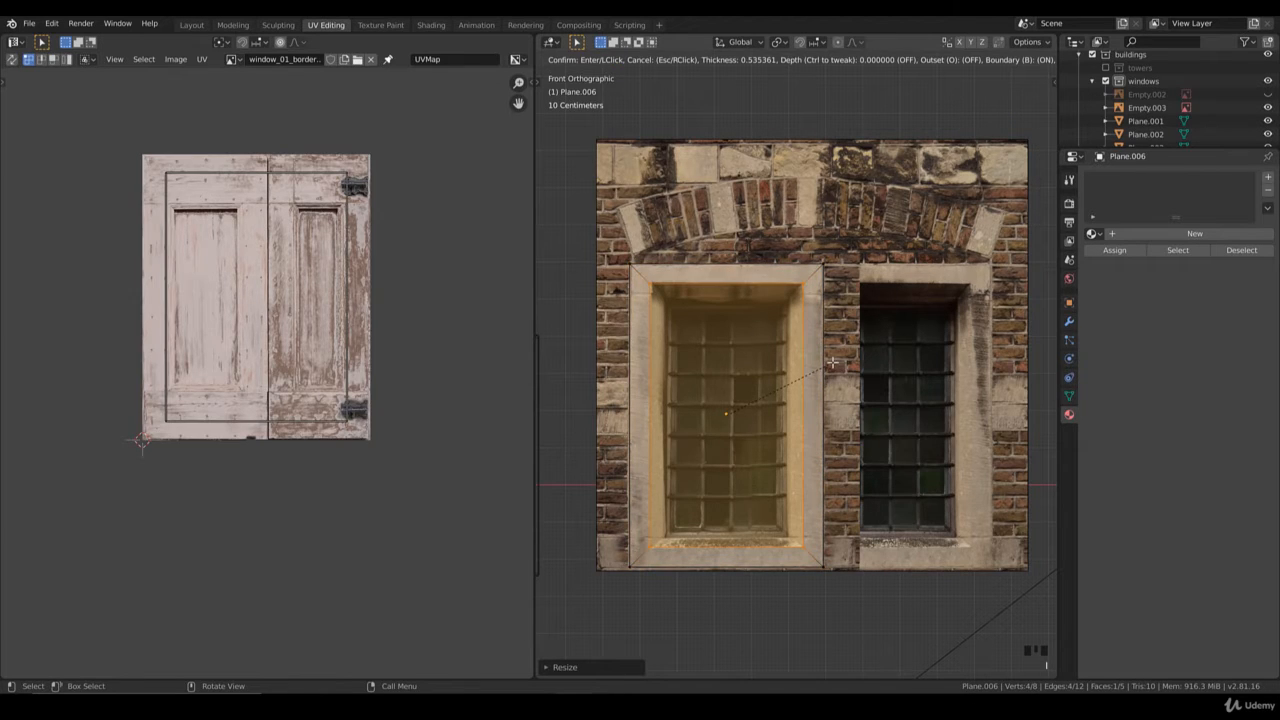
left_click(847, 374)
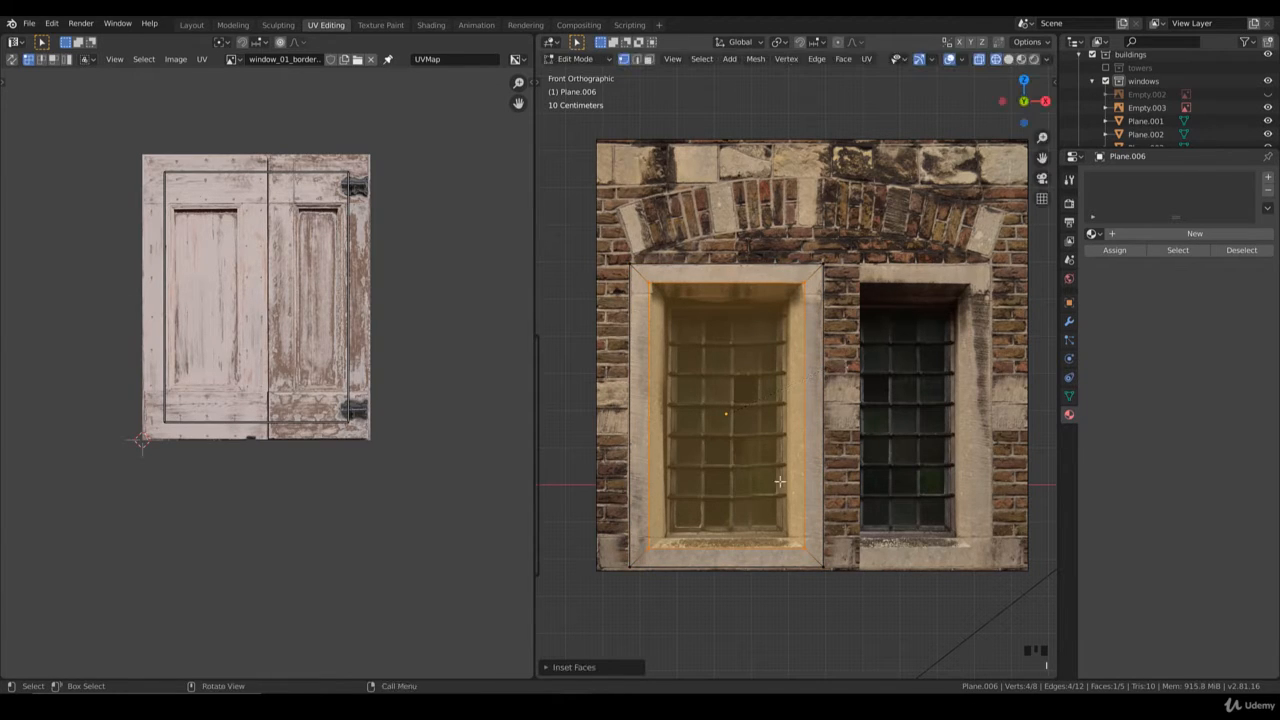
key("g")
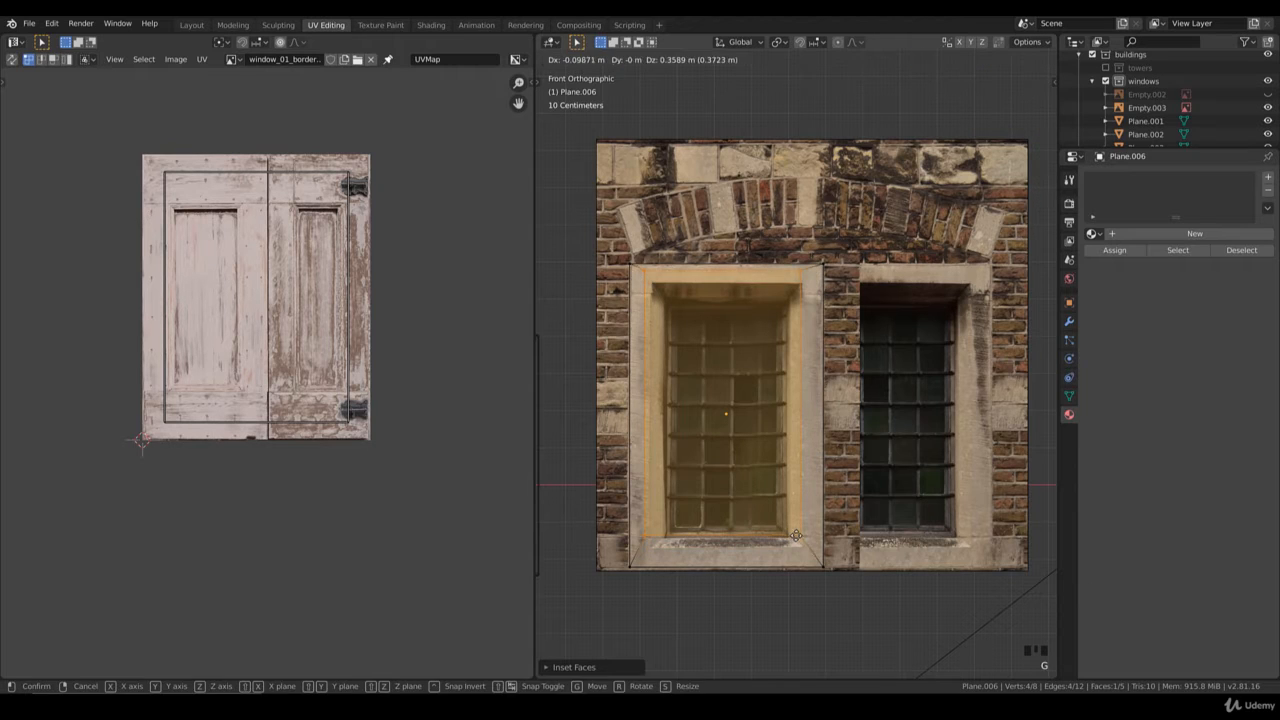
right_click(807, 545)
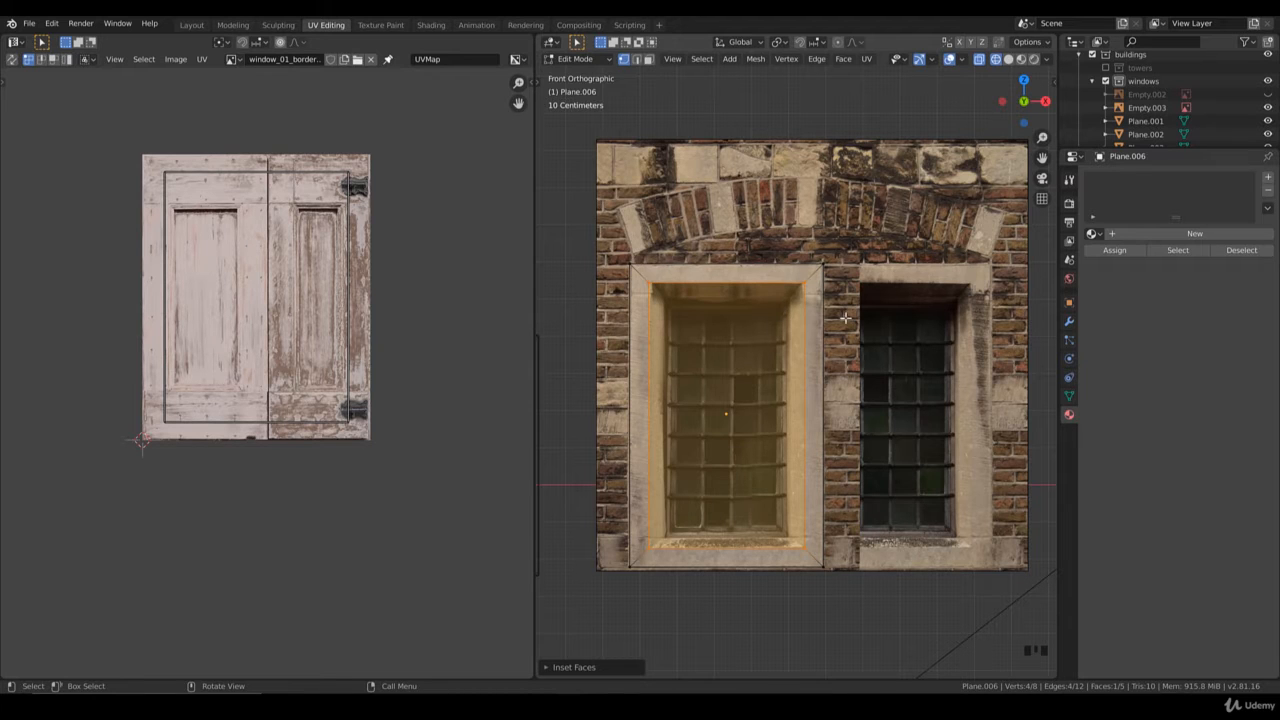
key("i")
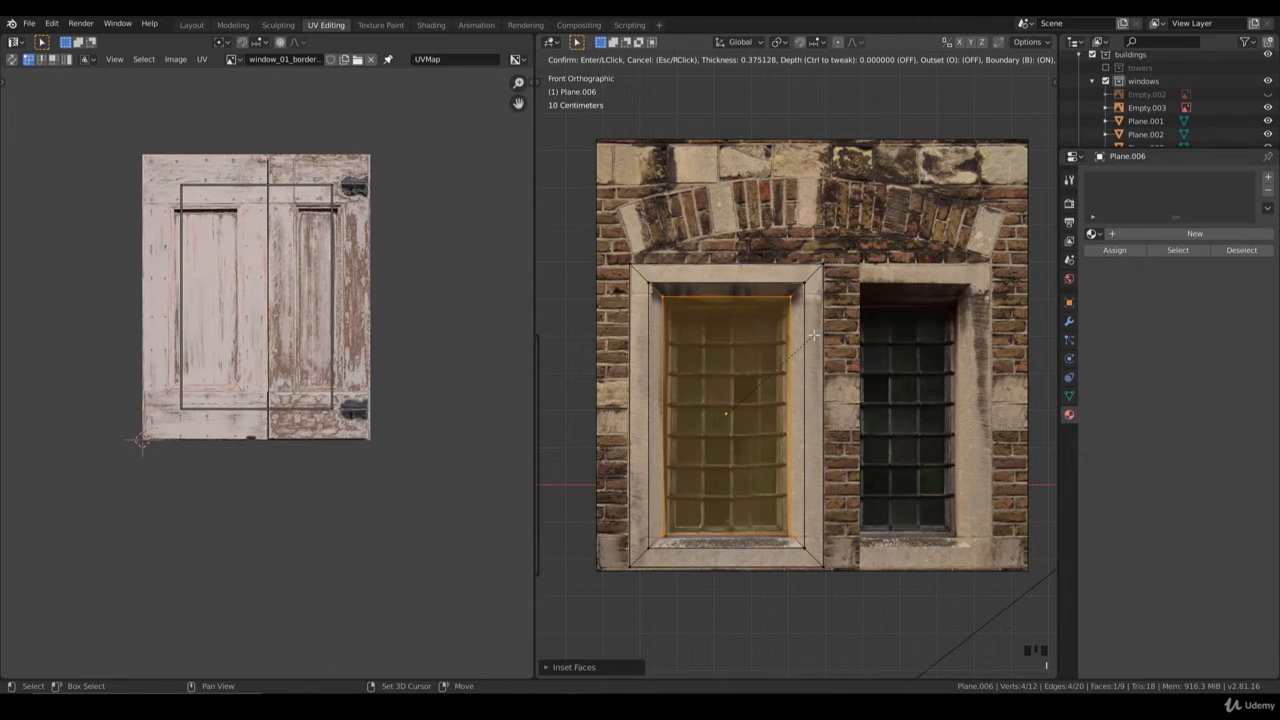
left_click(815, 335)
- Stretch the inner face about 1.01 times along Z and lower it slightly to match the window glass
key("s")
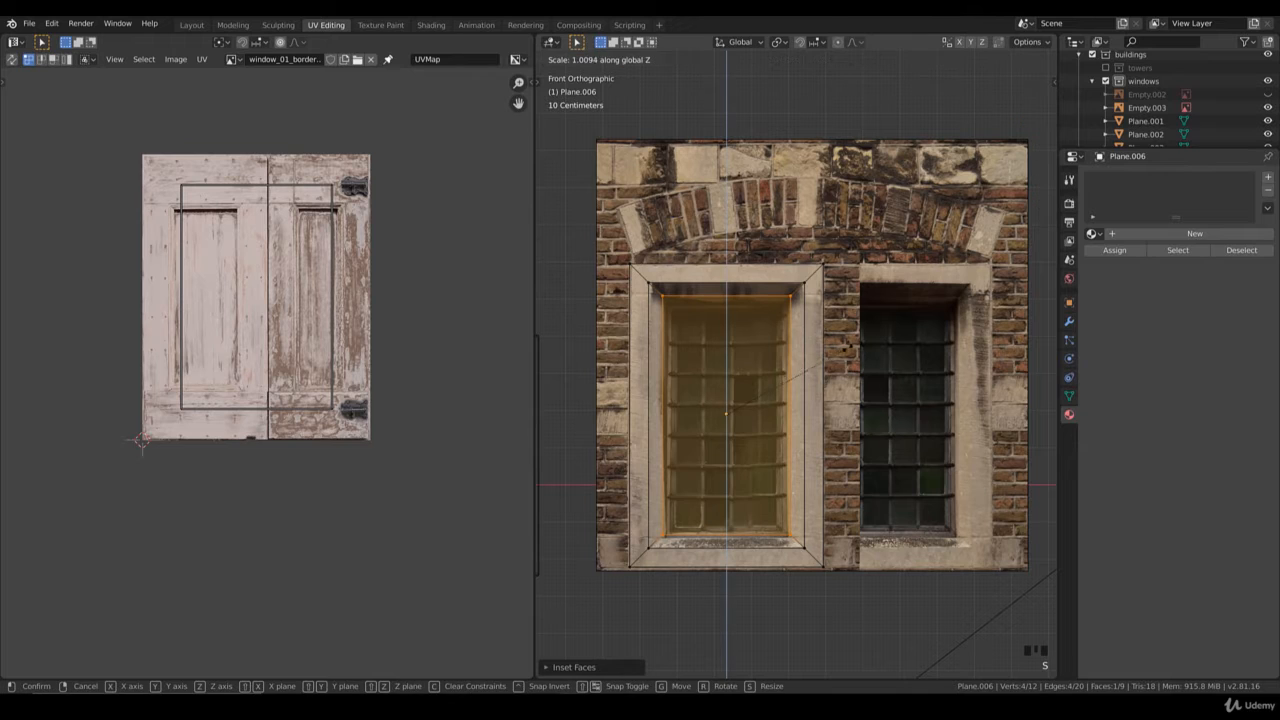
left_click(805, 370)
key("g")
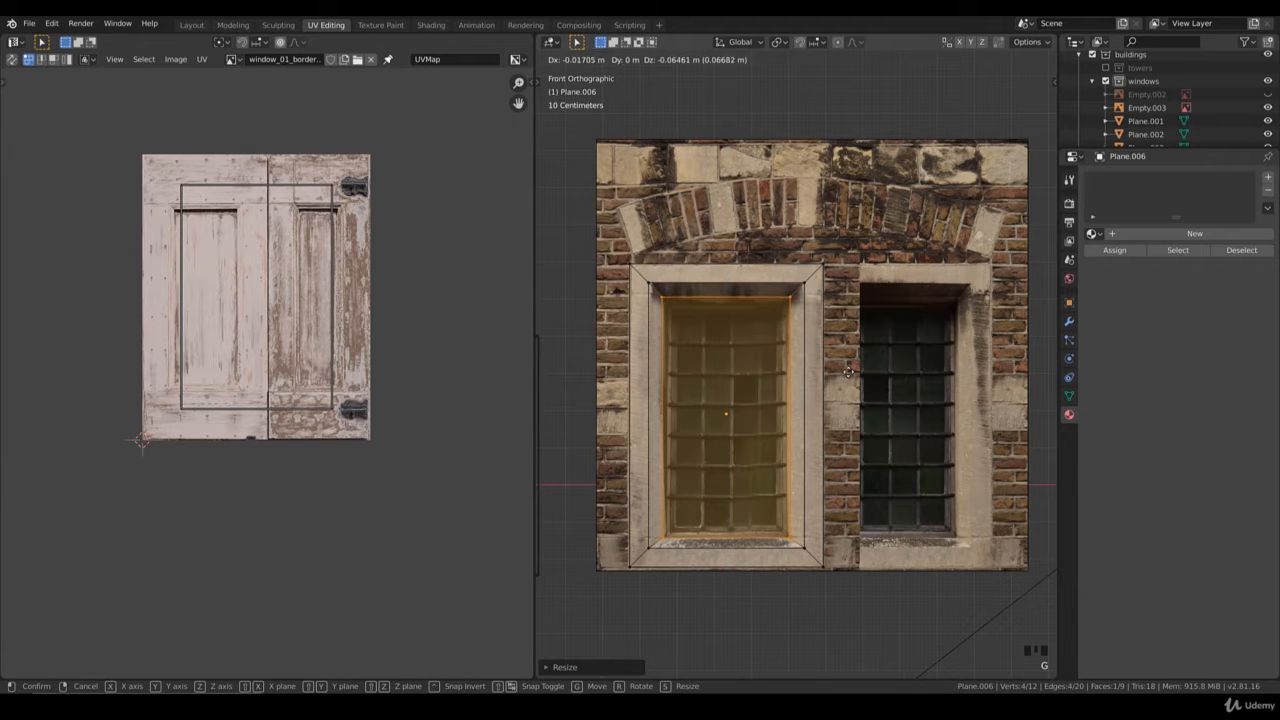
right_click(847, 371)
key("g")
key("z")
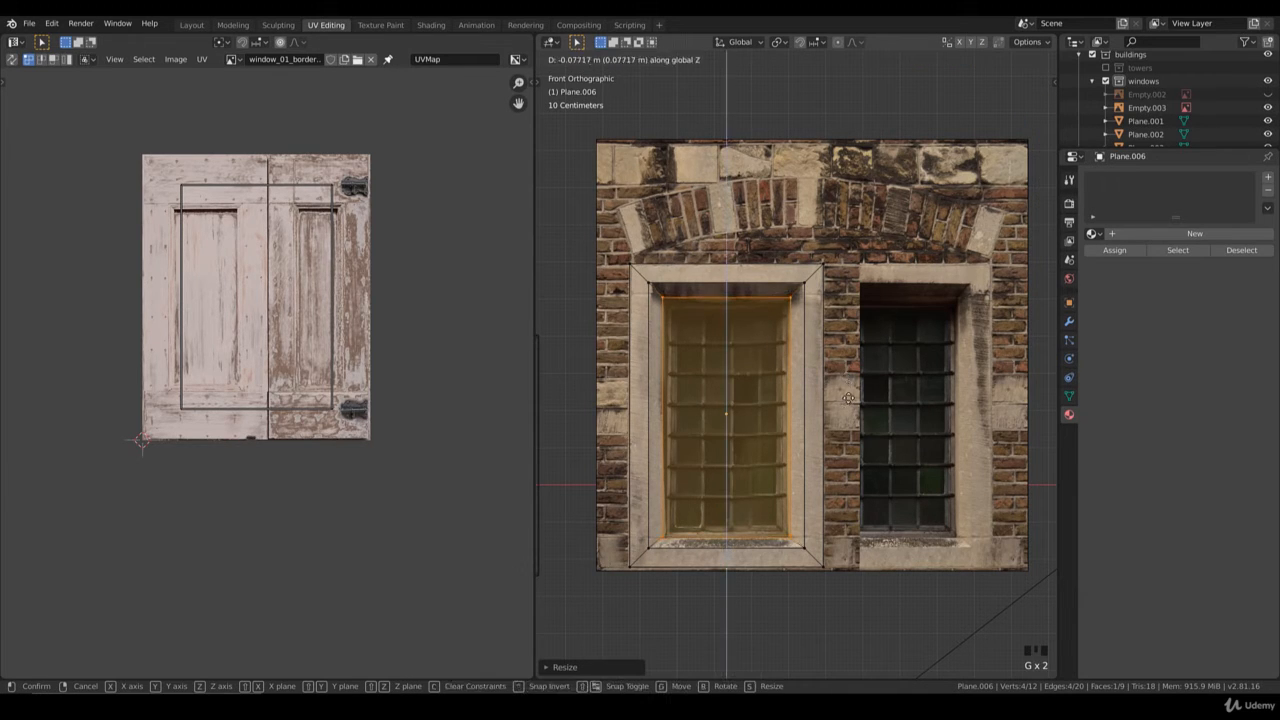
left_click(846, 394)
- Push the inner glass face back along Y to recess it, and display the model in solid shading
middle_click_drag(845, 361, 795, 385)
key("g")
key("y")
left_click(791, 389)
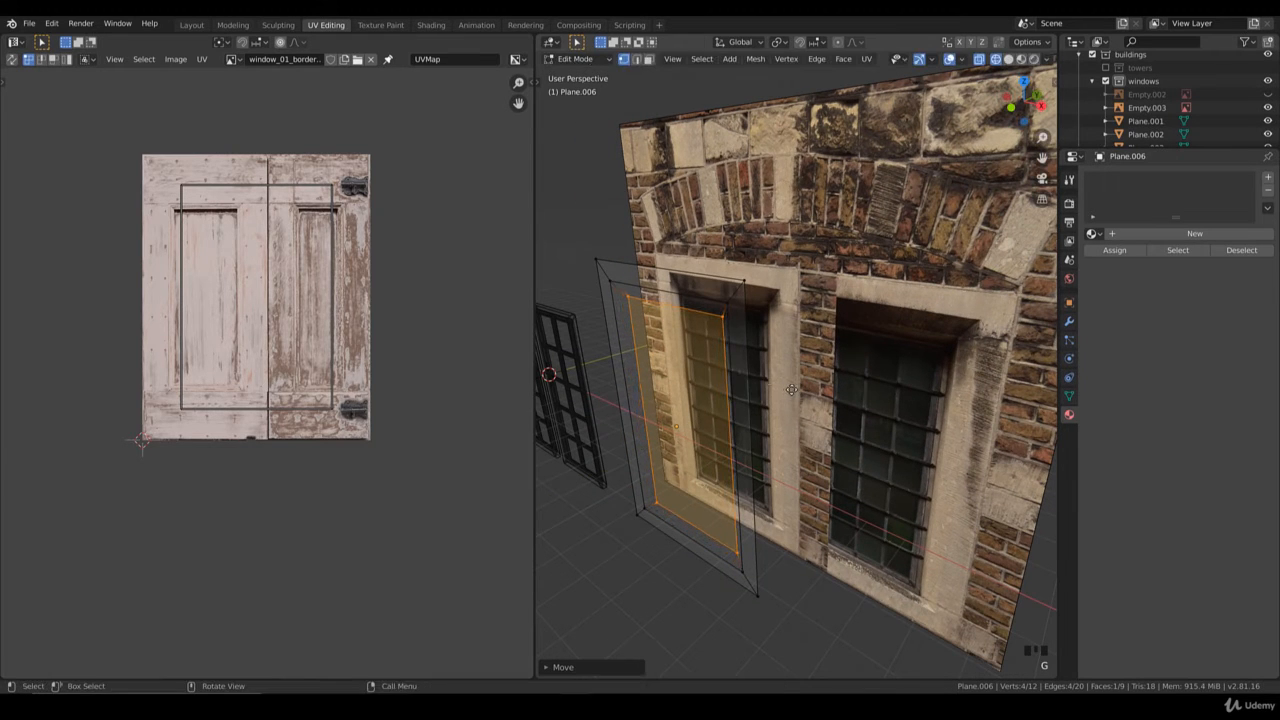
key("z")
left_click(765, 395)
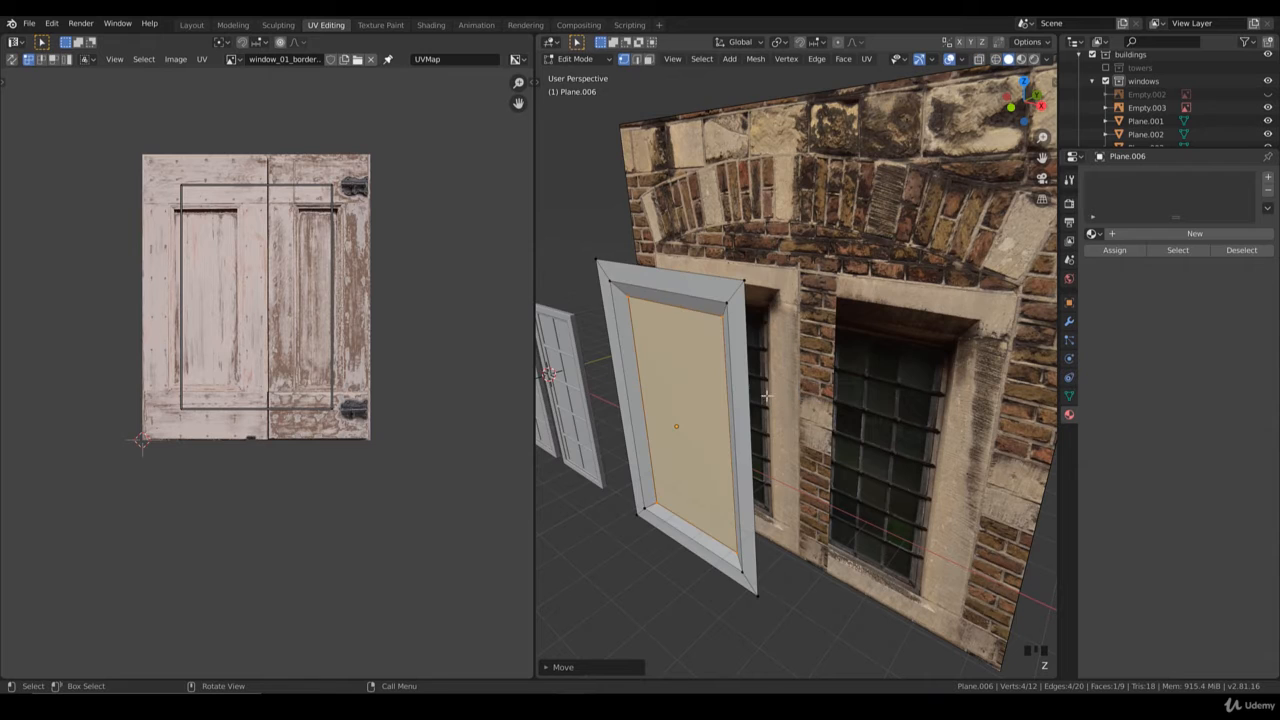
- Compare the inner face with the photo from the front, and move it about 0.14 m further along Y
key("KP_1")
key("alt+z")
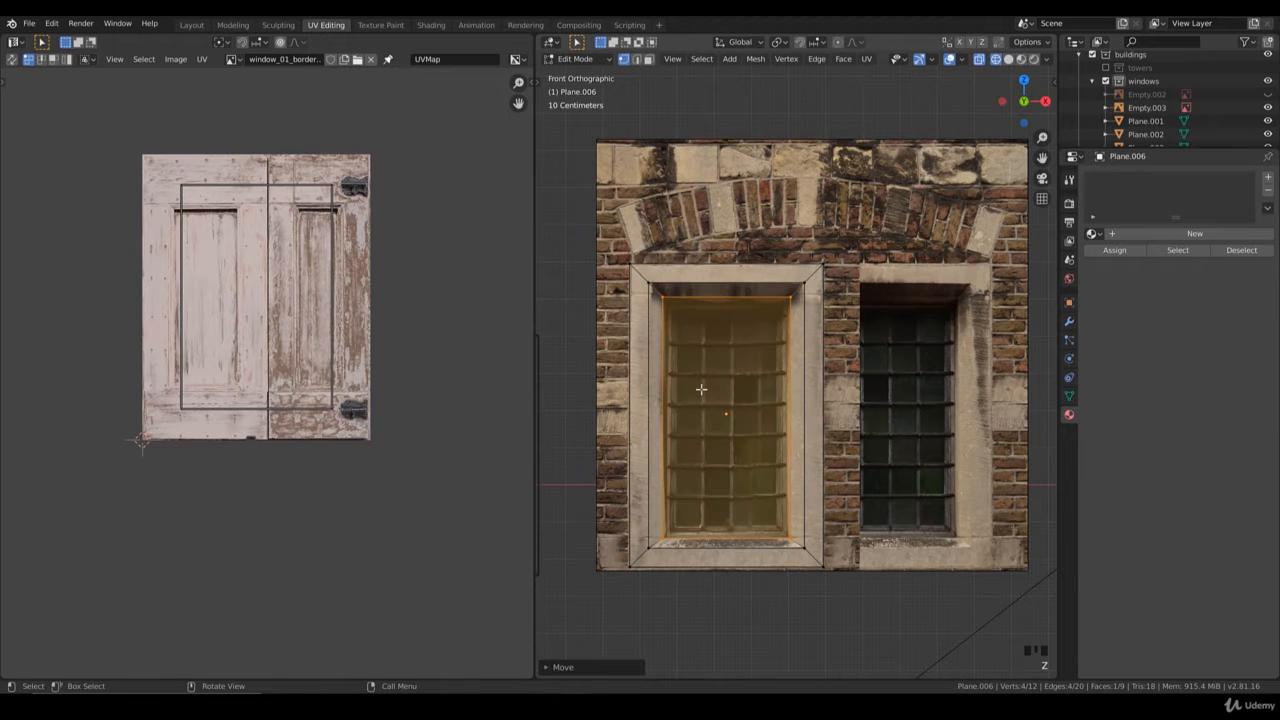
middle_click_drag(853, 358, 785, 386)
key("z")
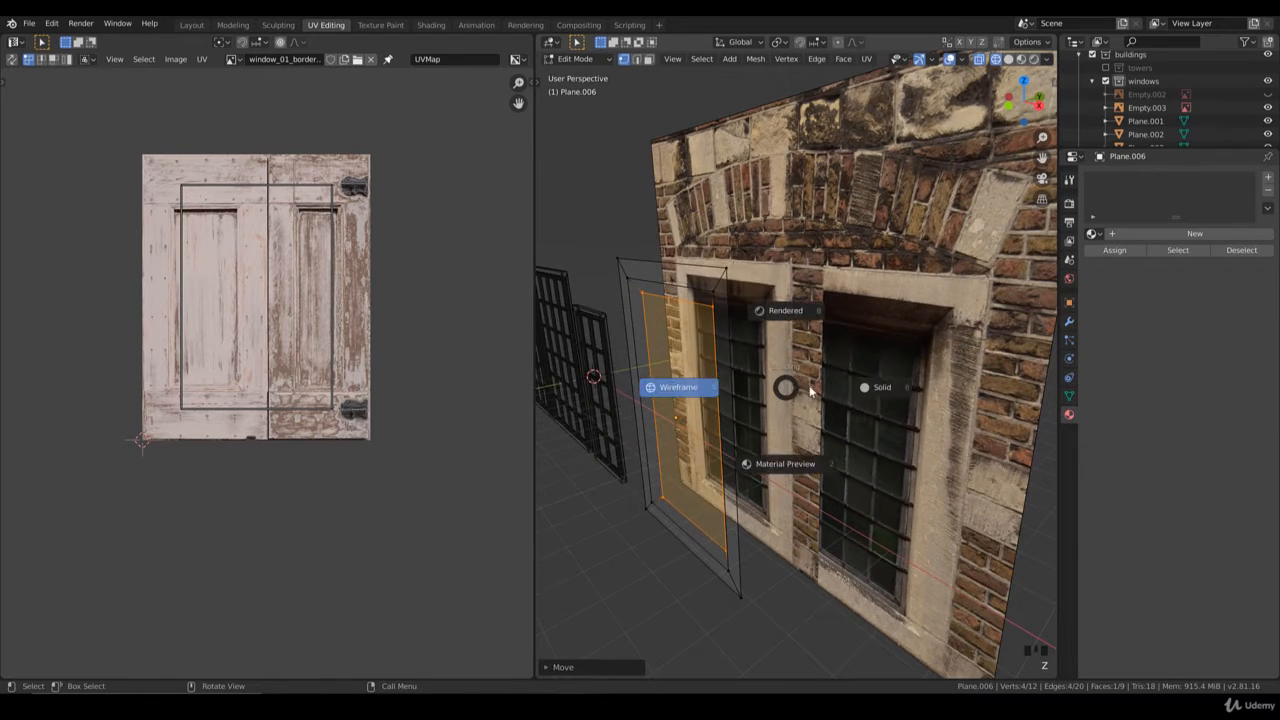
left_click(879, 387)
key("g")
key("y")
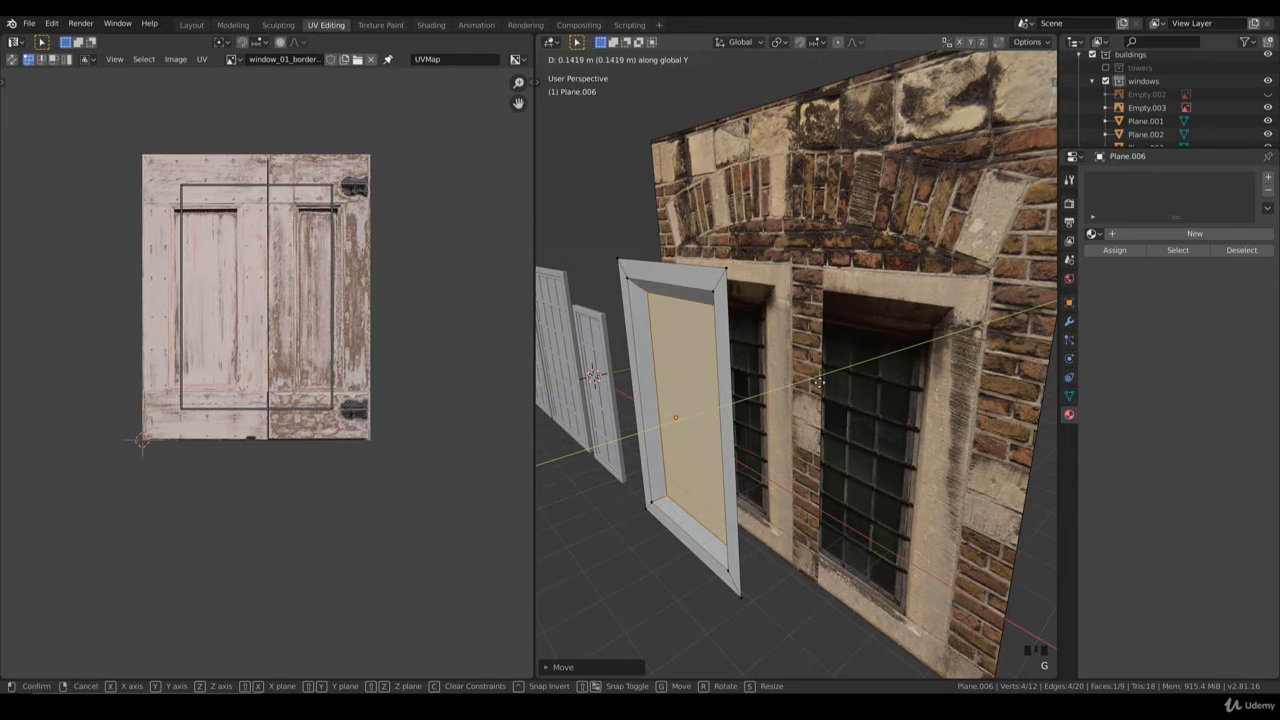
left_click(820, 380)
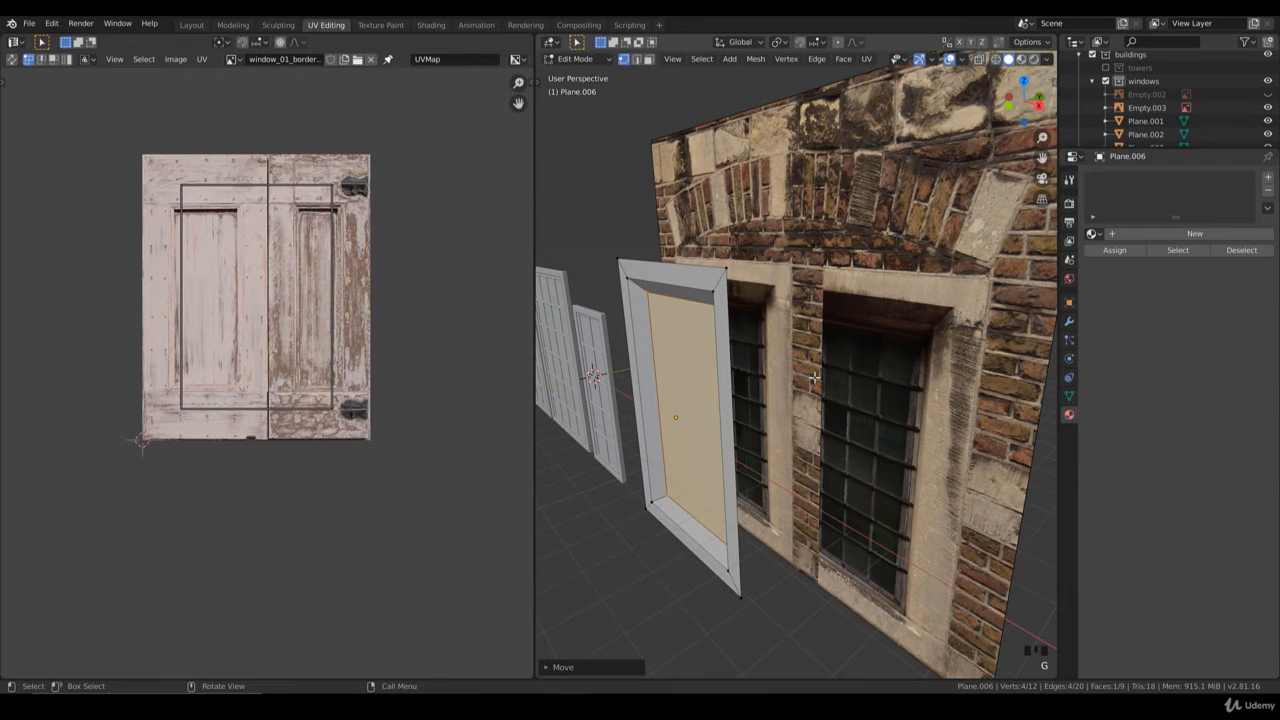
- Extrude the inner face about 0.2 m backward into the wall and scale it to about 0.99
key("KP_1")
key("z")
left_click(816, 385)
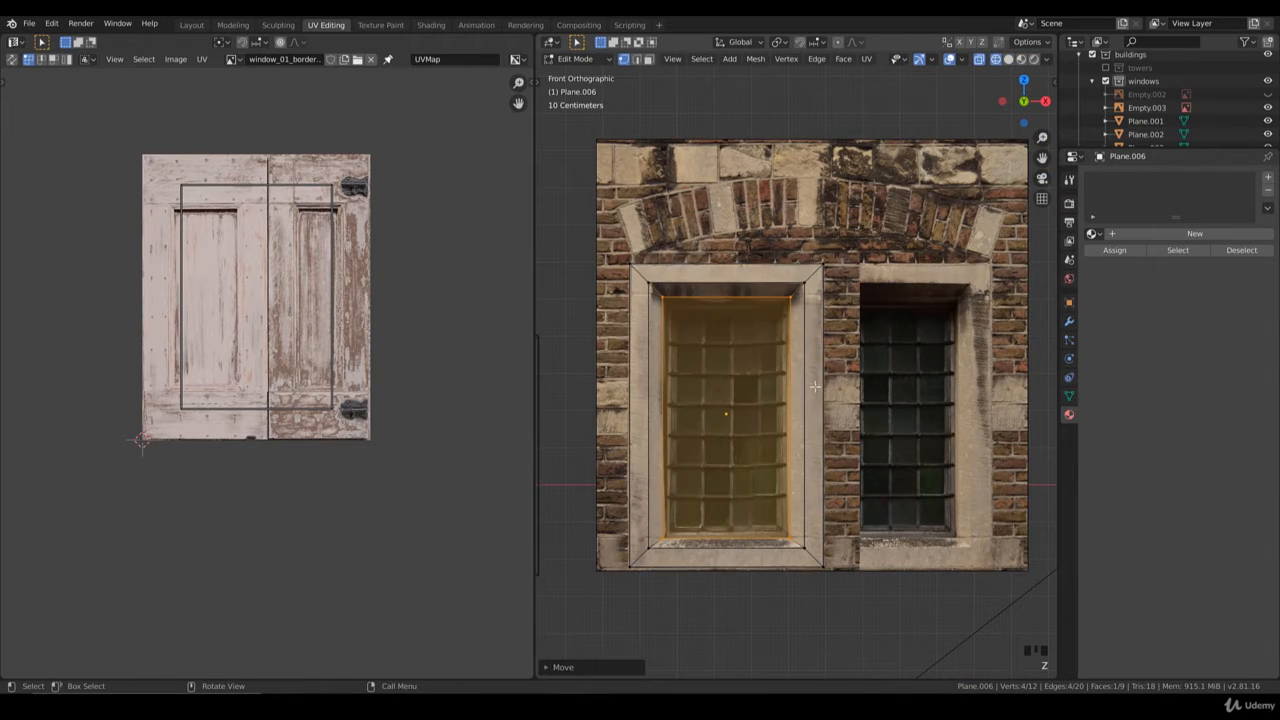
middle_click_drag(816, 385, 733, 418)
key("e")
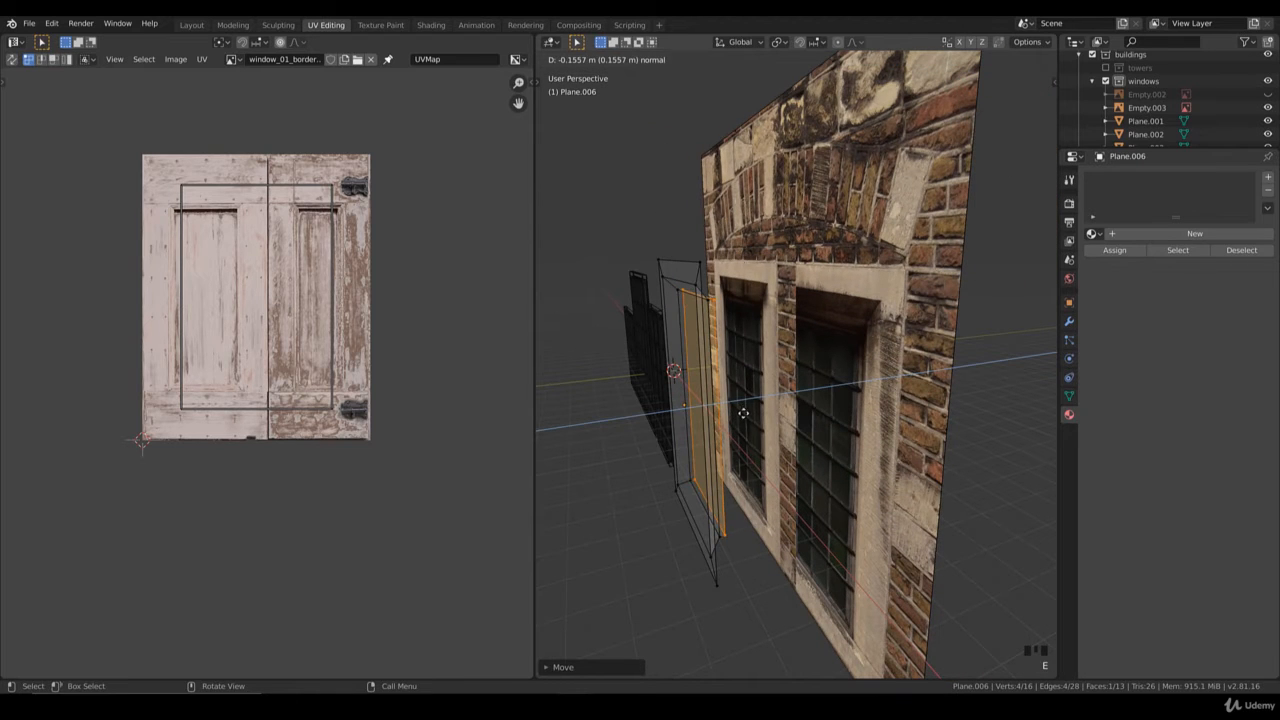
left_click(747, 414)
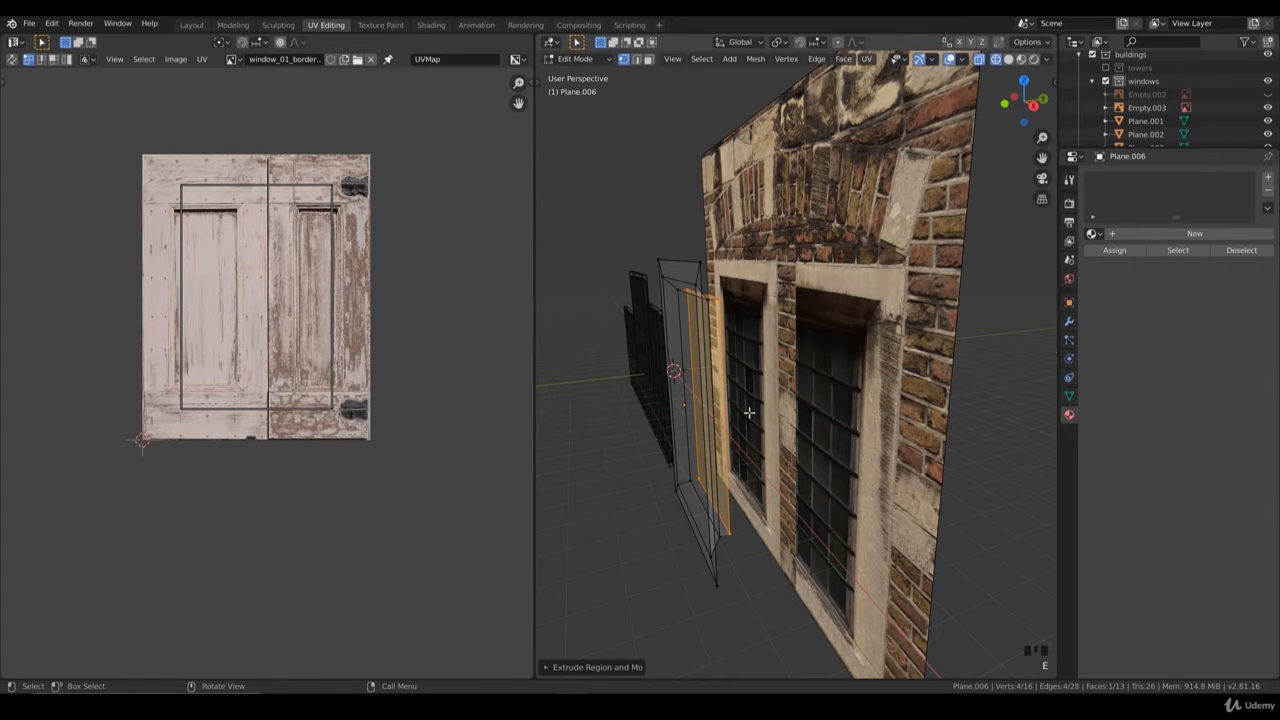
key("KP_1")
key("s")
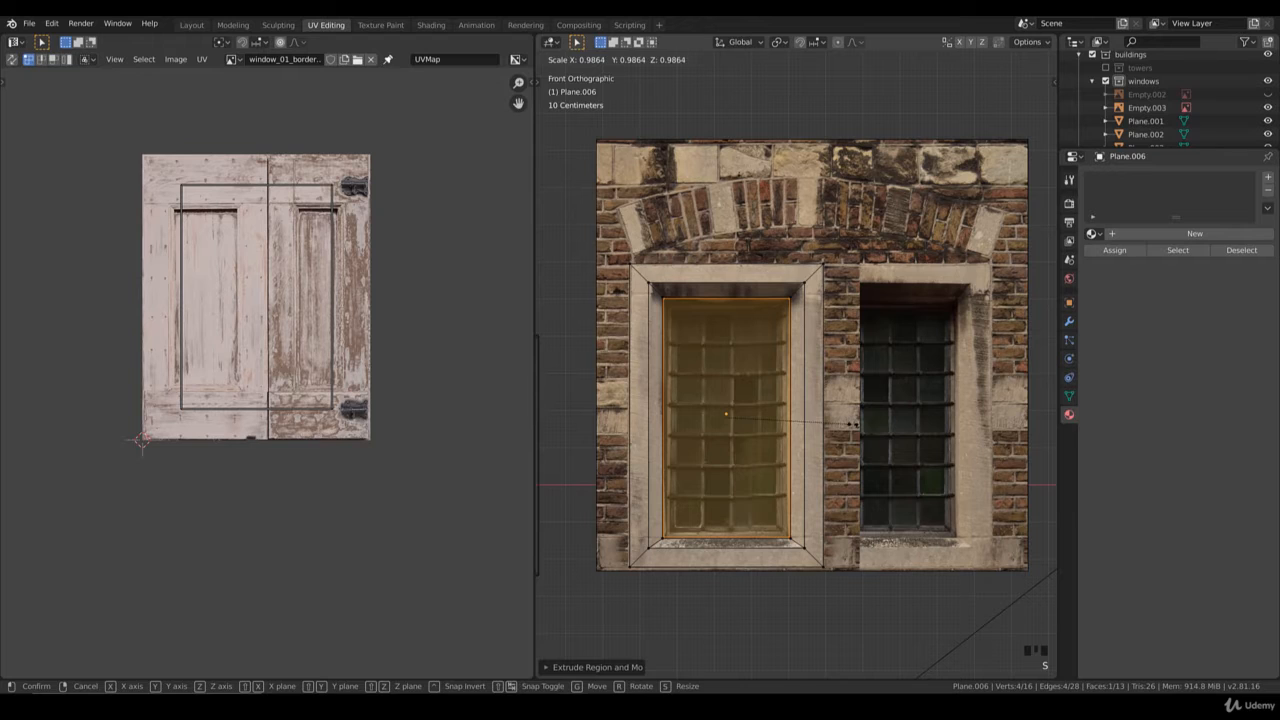
left_click(850, 424)
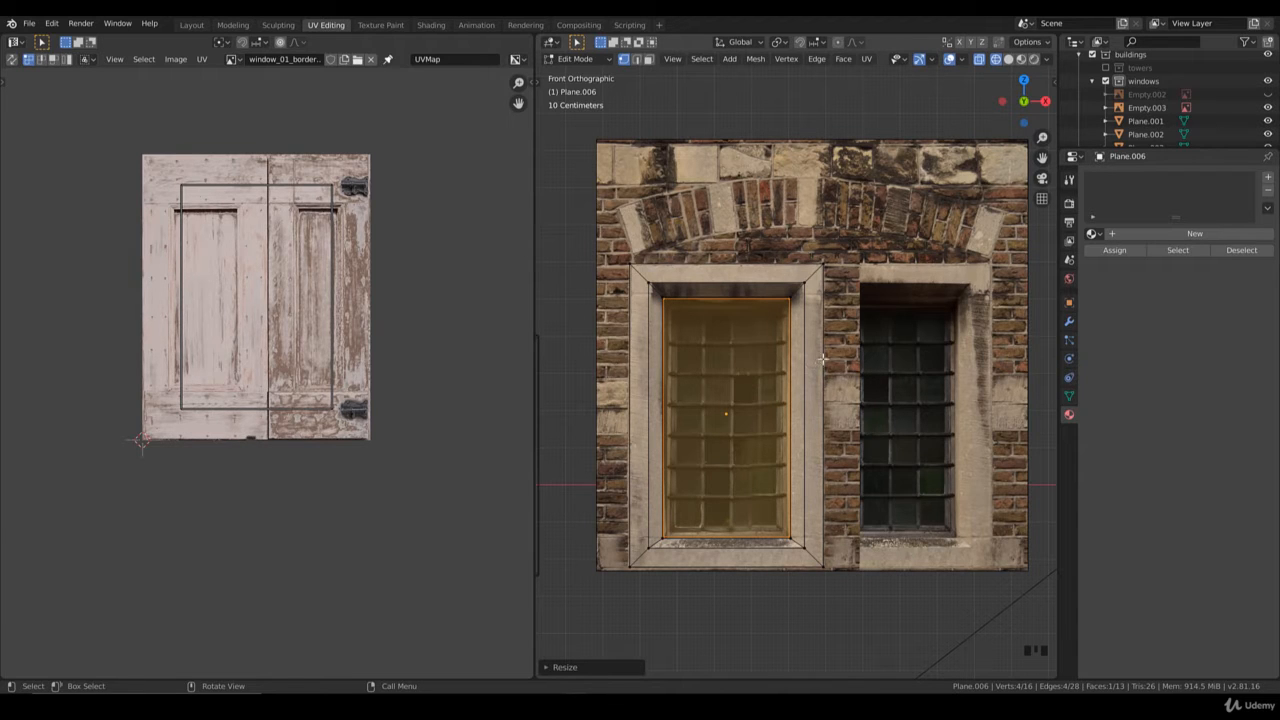
- Select the surround's outer edge loop and extrude it in place without an offset
middle_click_drag(851, 290, 690, 268)
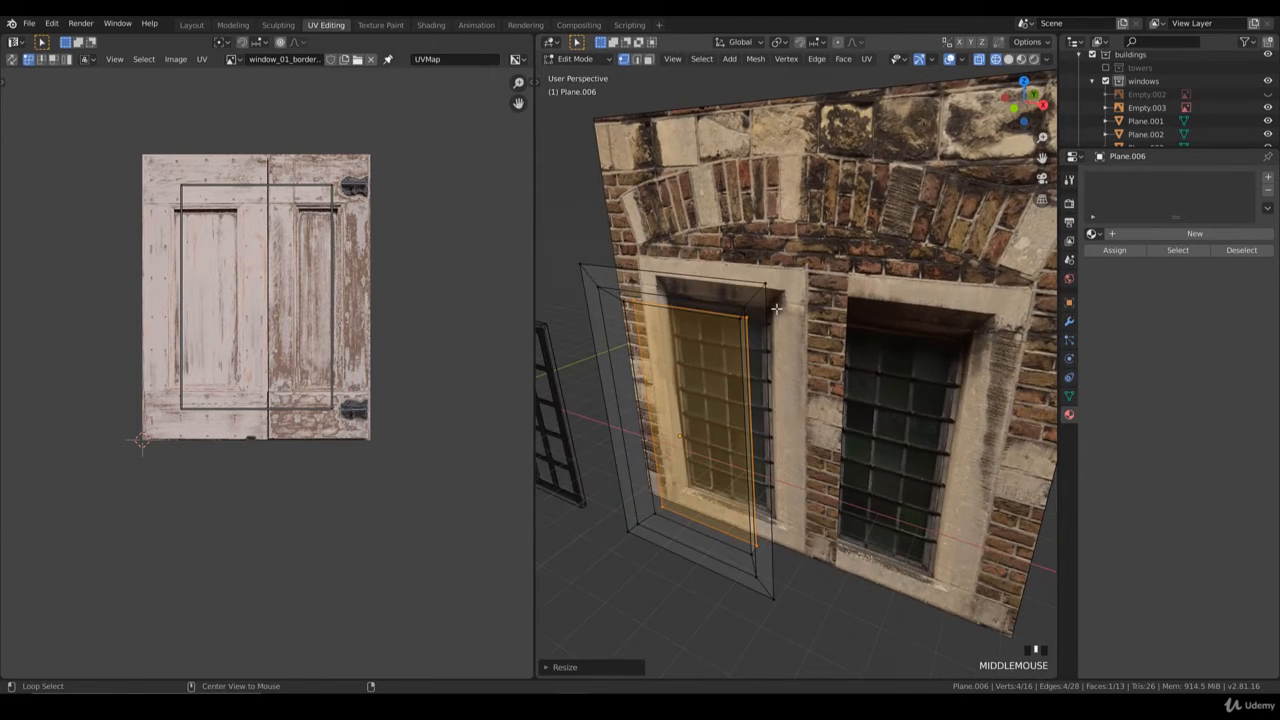
left_click(681, 265, "alt")
key("z")
left_click(838, 326)
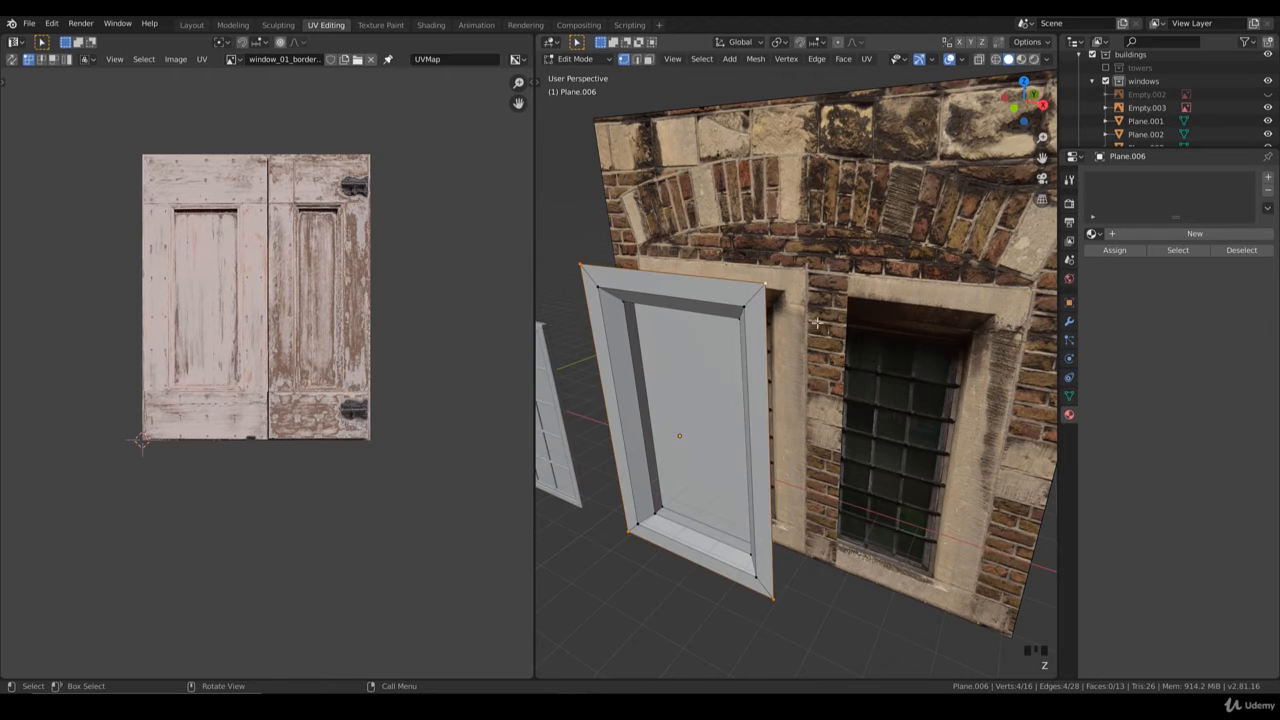
middle_click_drag(850, 325, 794, 336)
key("e")
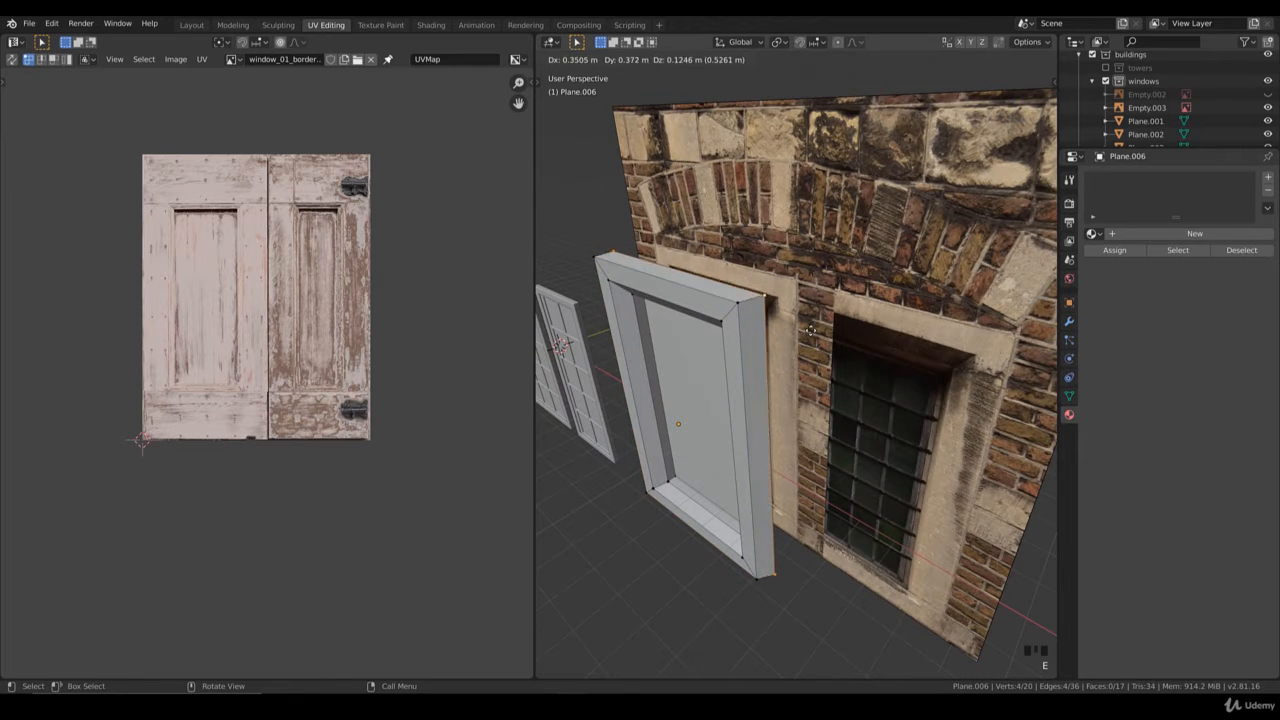
right_click(798, 333)
key("g")
key("y")
right_click(826, 328)
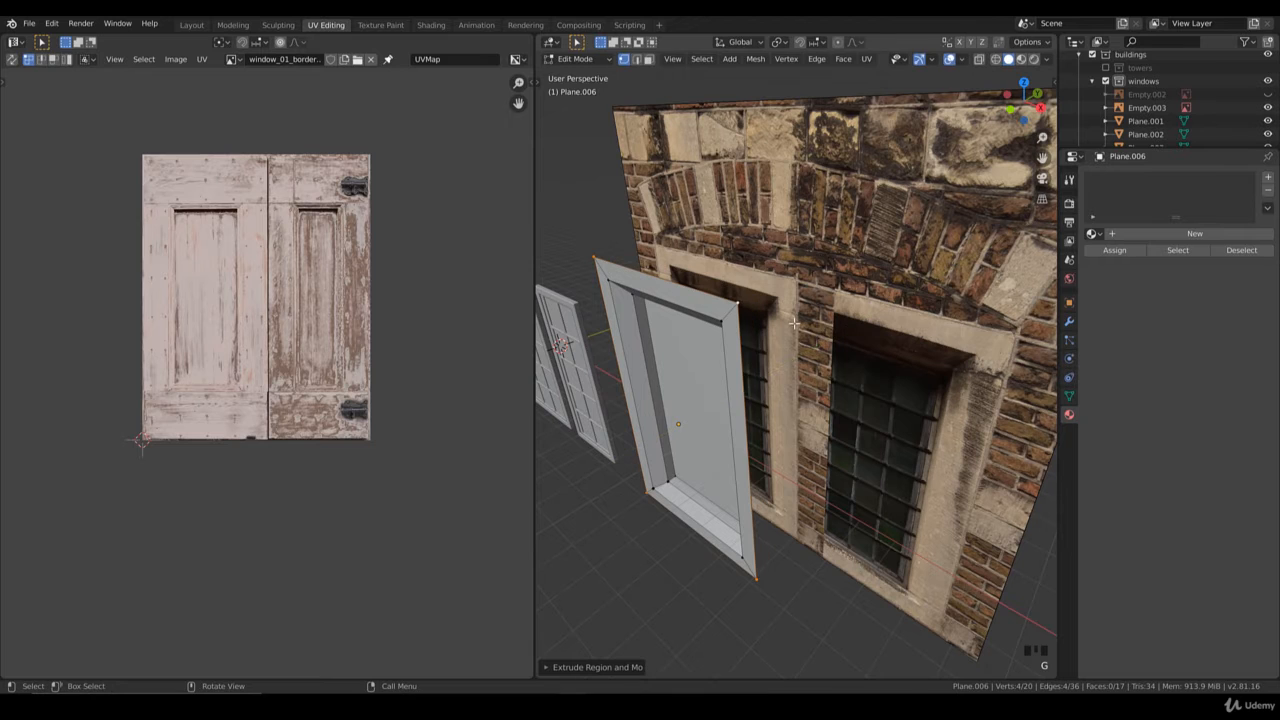
- Move the extruded outer edge loop back about 0.54 m along Y to form the surround's outer sides
key("g")
key("y")
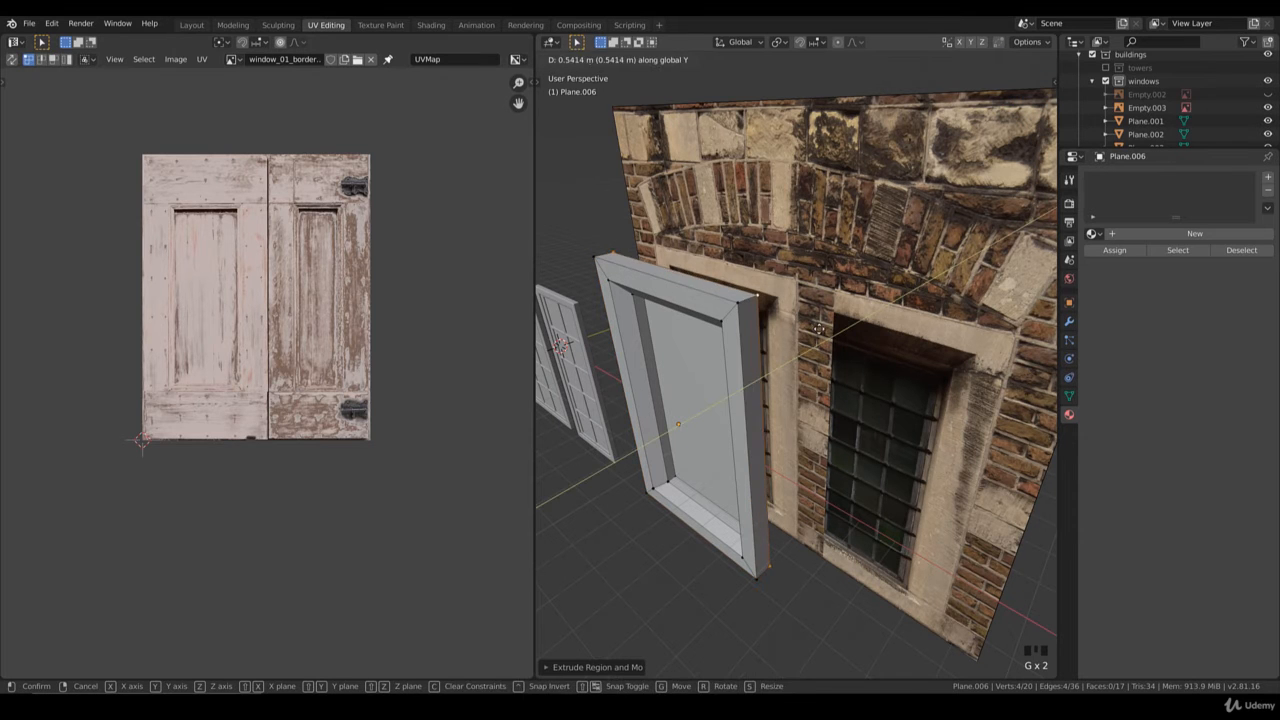
left_click(826, 328)
- Delete the inner glass face to leave an open frame, and inspect the surround from the back and side
key("Tab")
middle_click_drag(779, 370, 775, 306)
key("Tab")
left_click(692, 338)
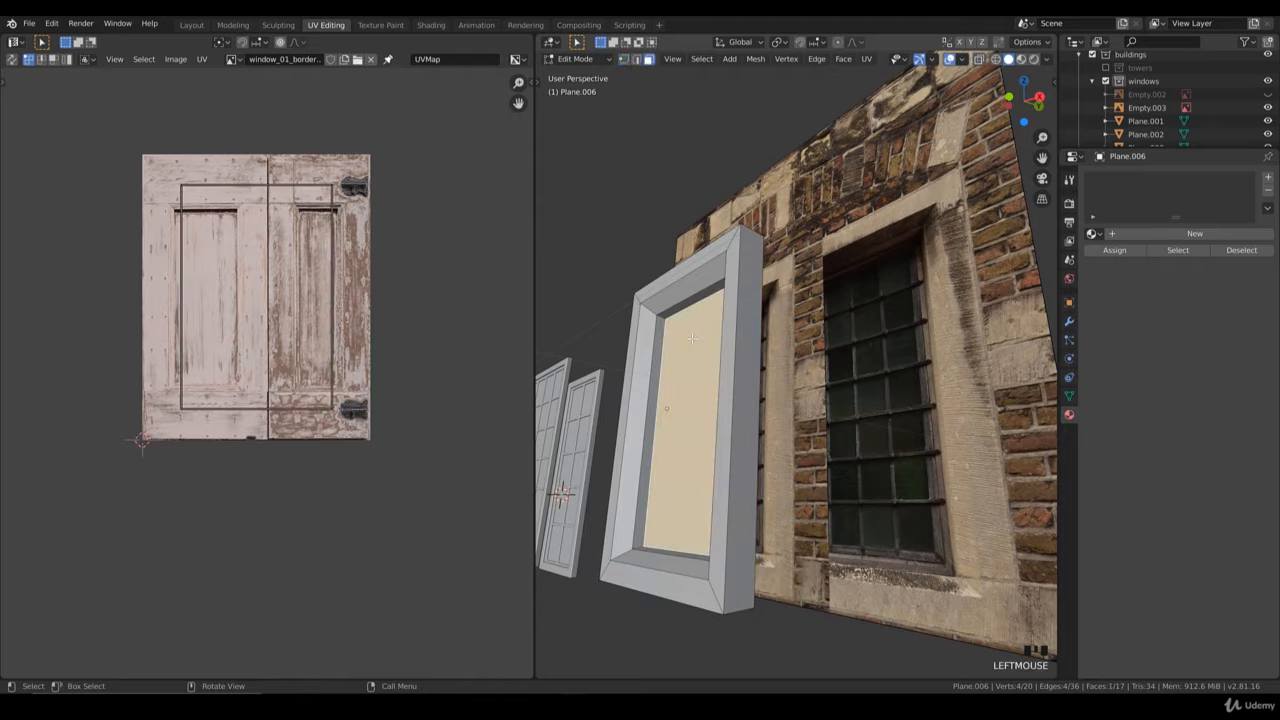
key("x")
left_click(692, 338)
middle_click_drag(692, 338, 799, 417)
scroll(748, 396, "down", 2)
key("Tab")
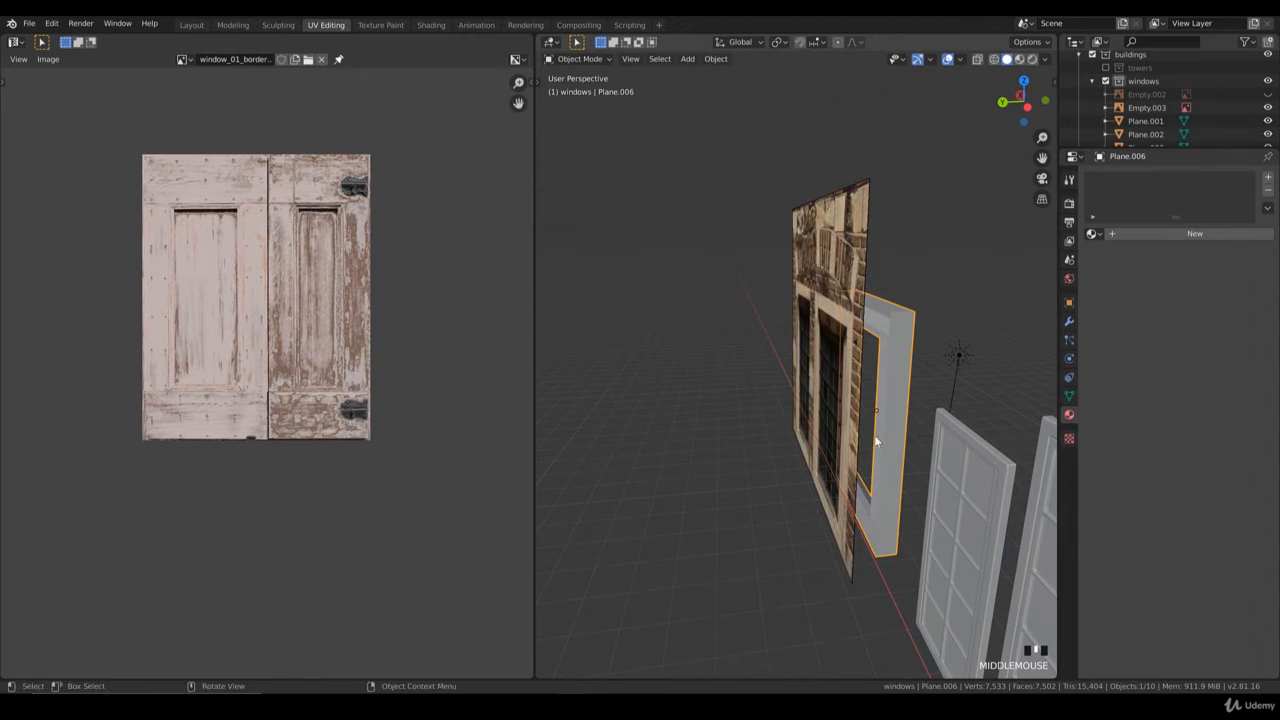
middle_click_drag(880, 503, 889, 463)
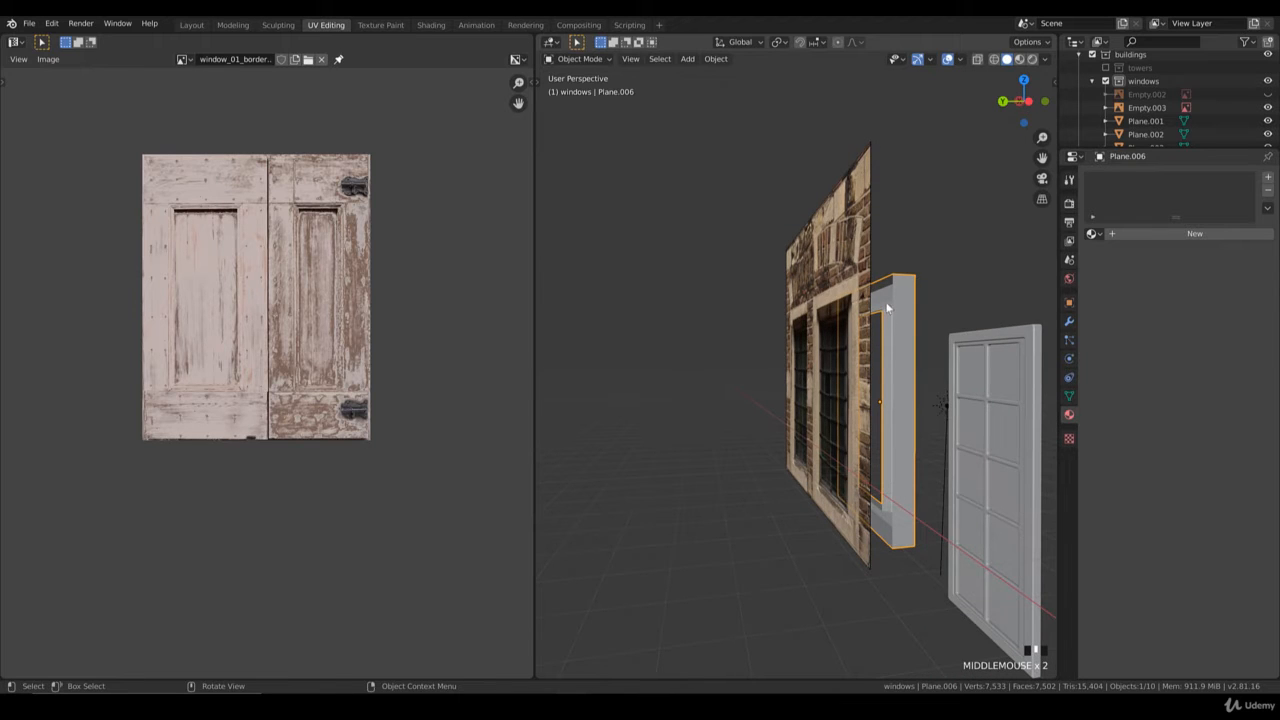
middle_click_drag(887, 308, 792, 416)
- Give the surround a new material whose base color is an Image Texture using the concrete window border2 image from the window folder
key("KP_1")
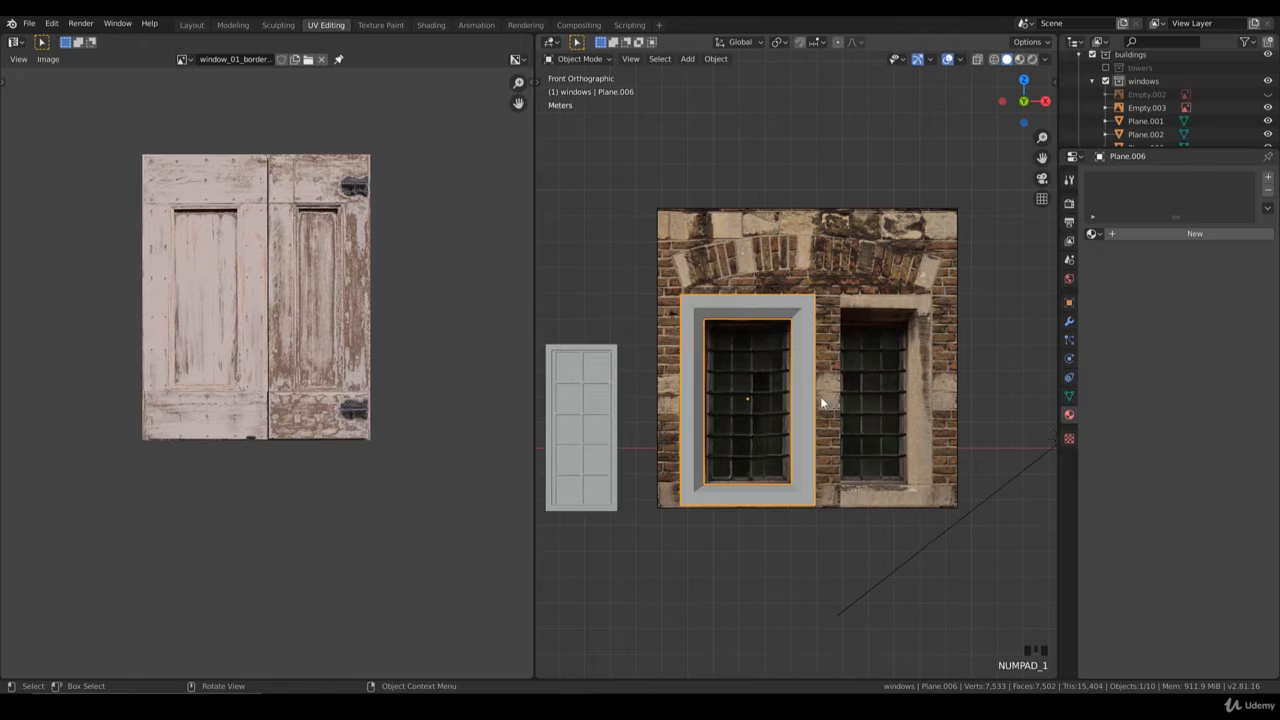
scroll(820, 396, "down", 2)
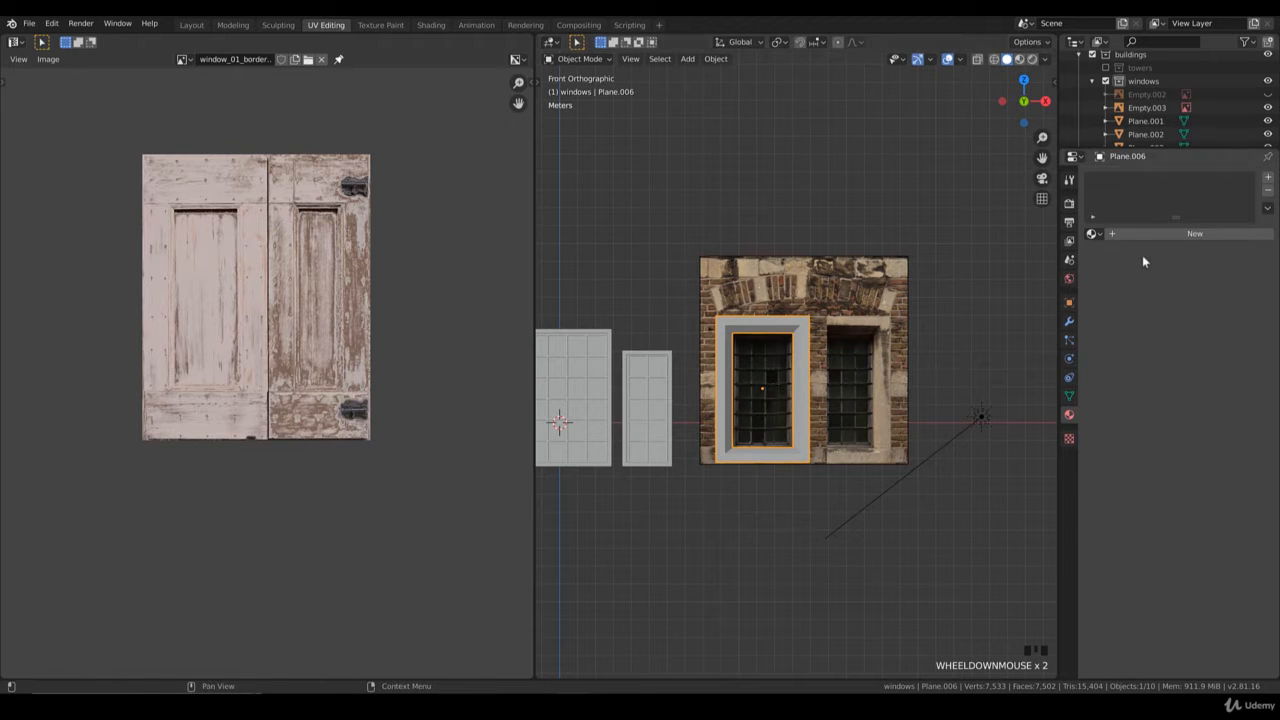
left_click(1166, 233)
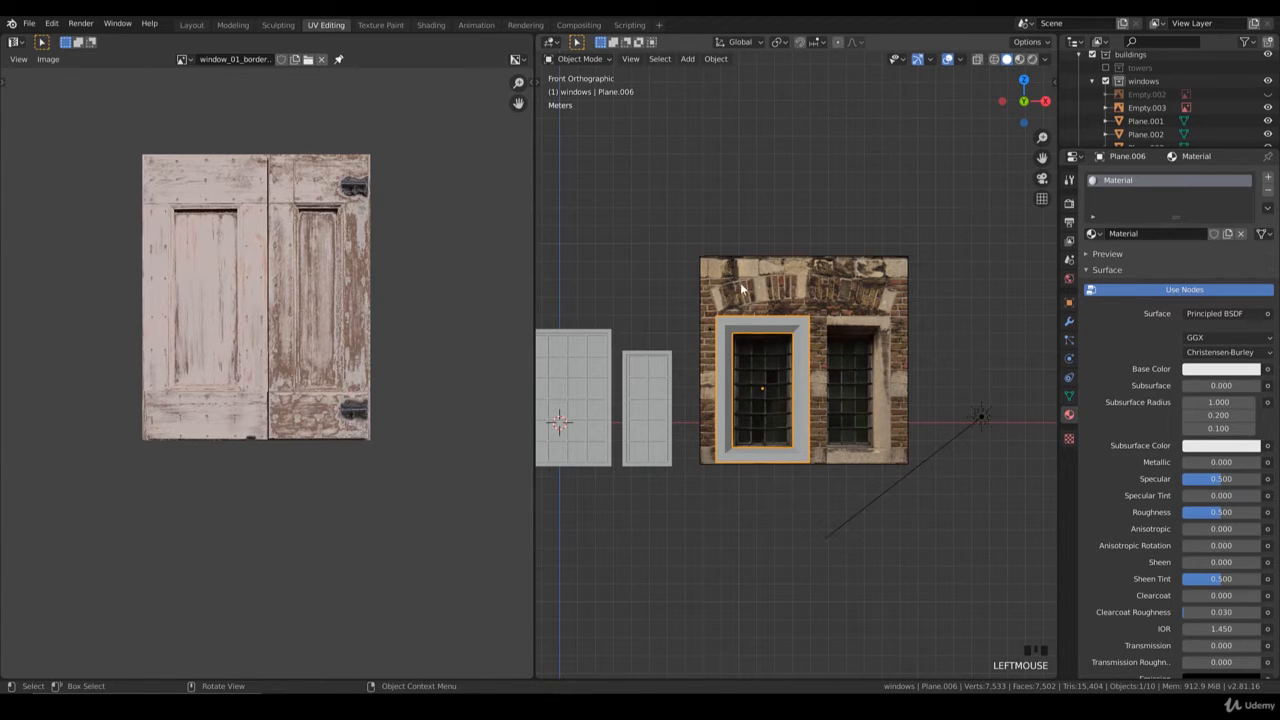
left_click(1266, 371)
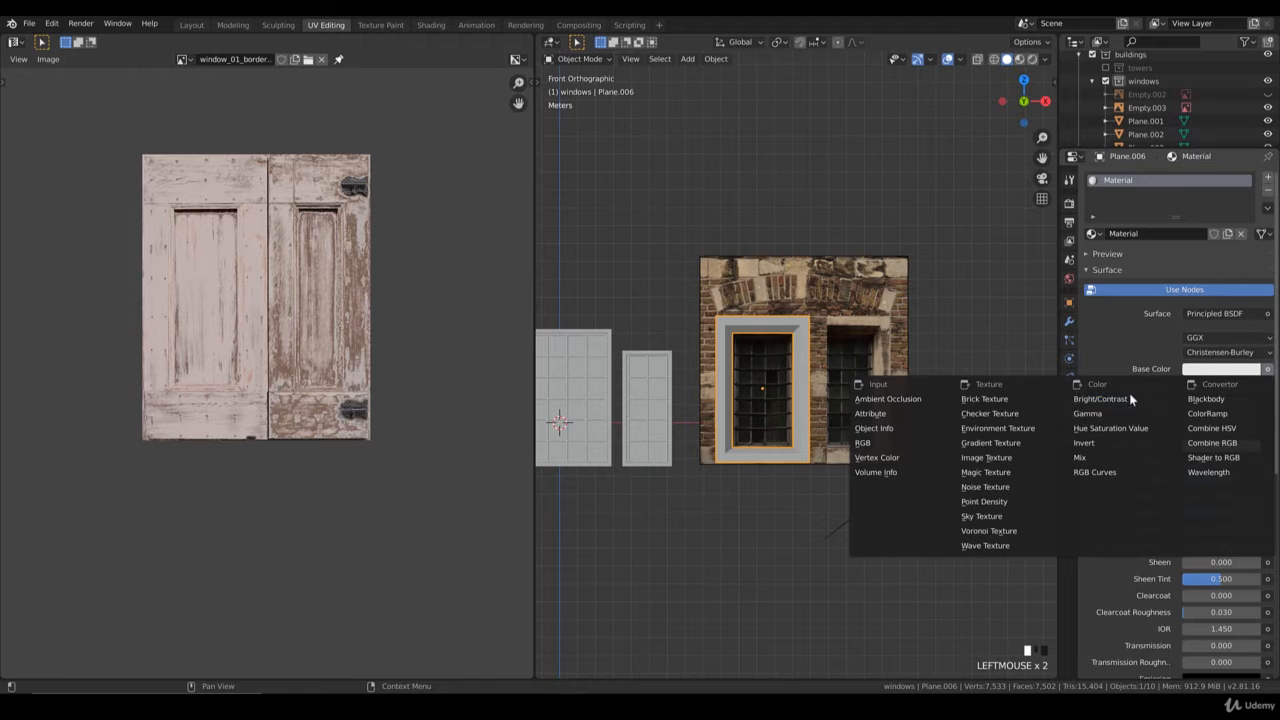
left_click(1001, 440)
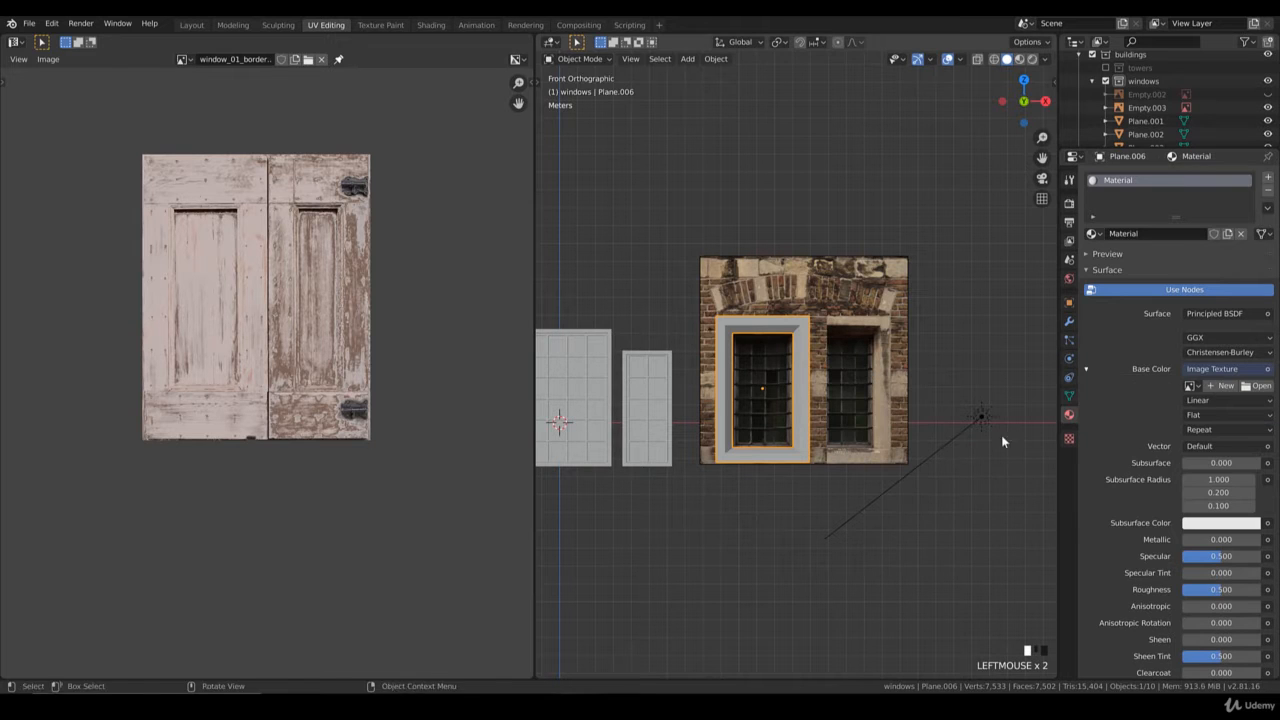
left_click(1257, 385)
left_click(365, 404)
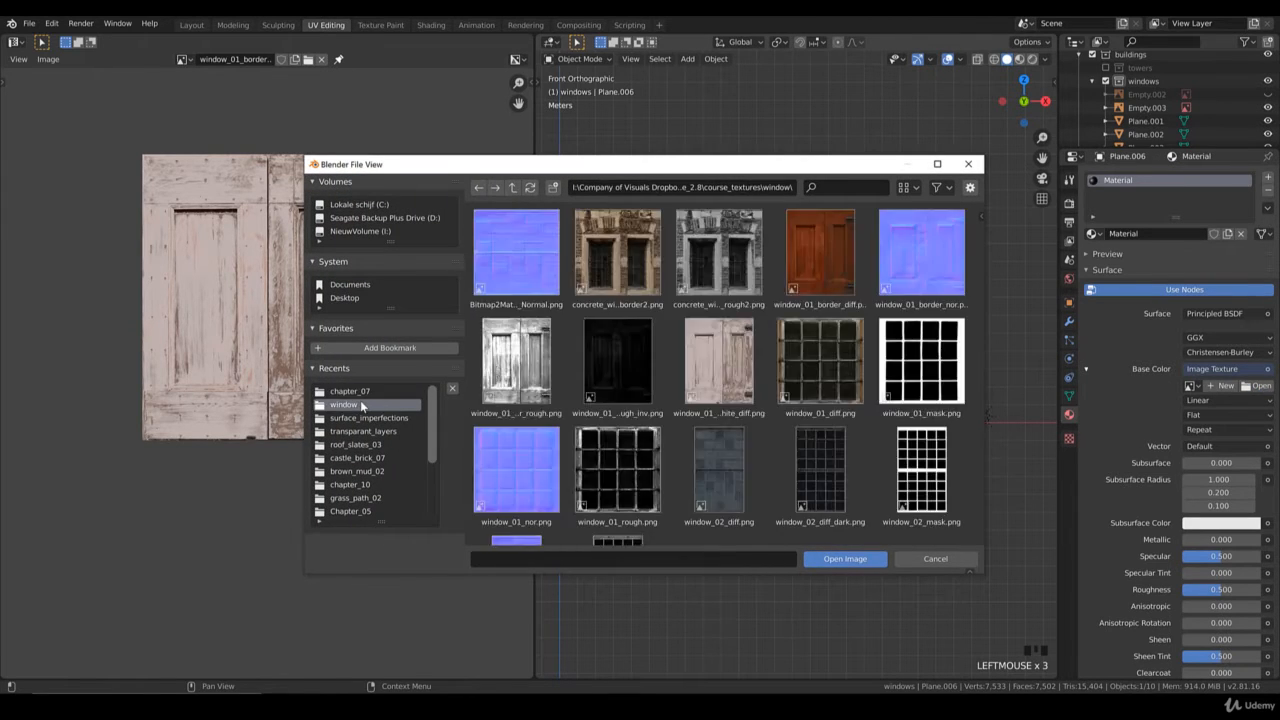
double_click(629, 270)
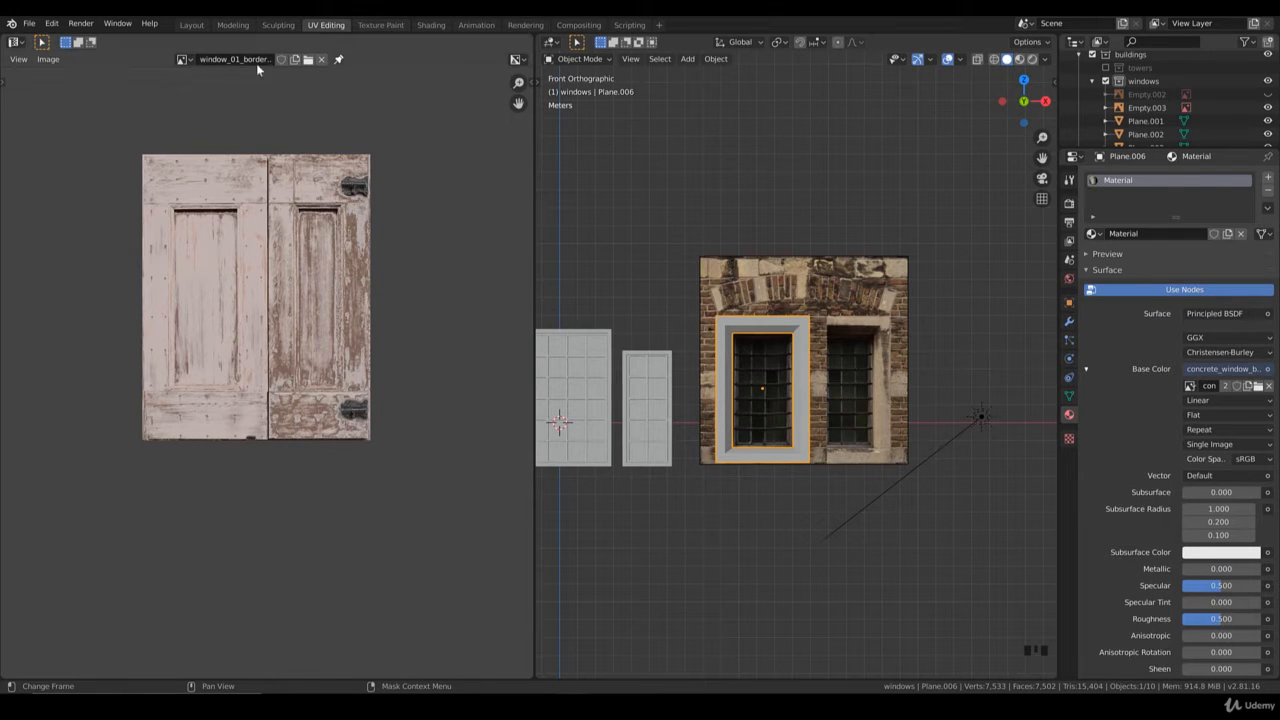
- Display the concrete window border image as the background for the UV layout
left_click(183, 59)
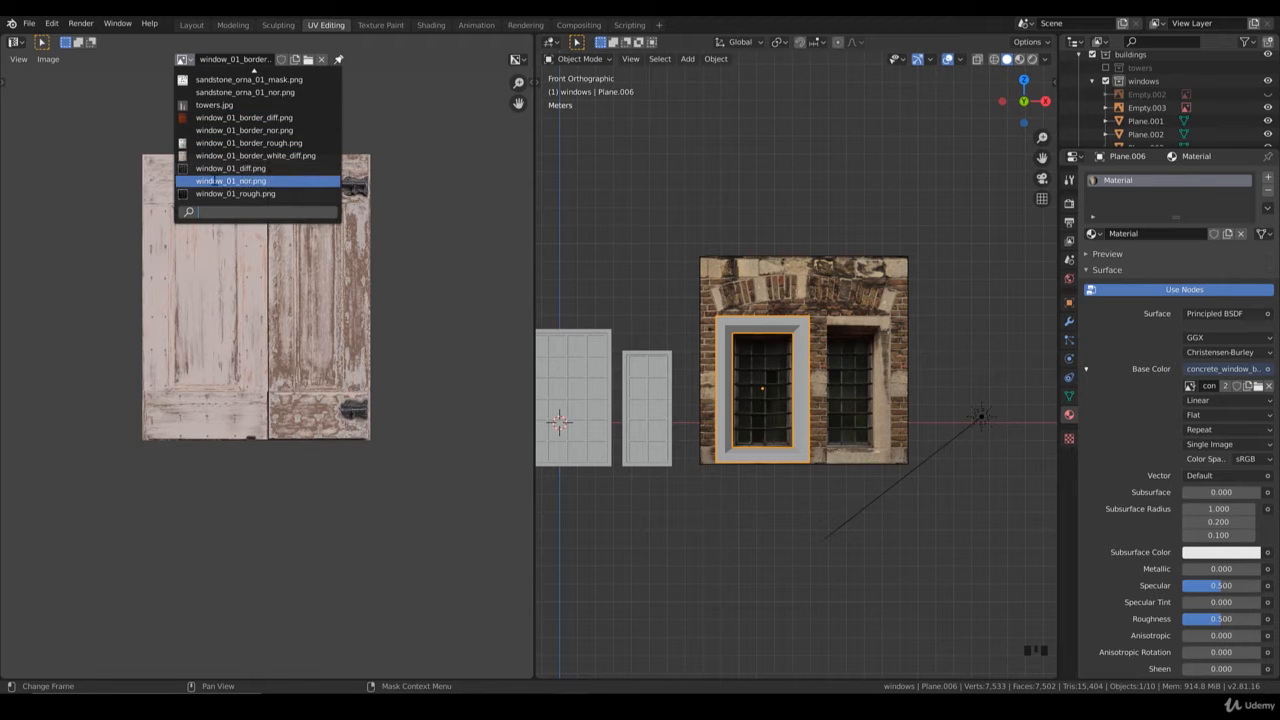
type("co")
left_click(219, 79)
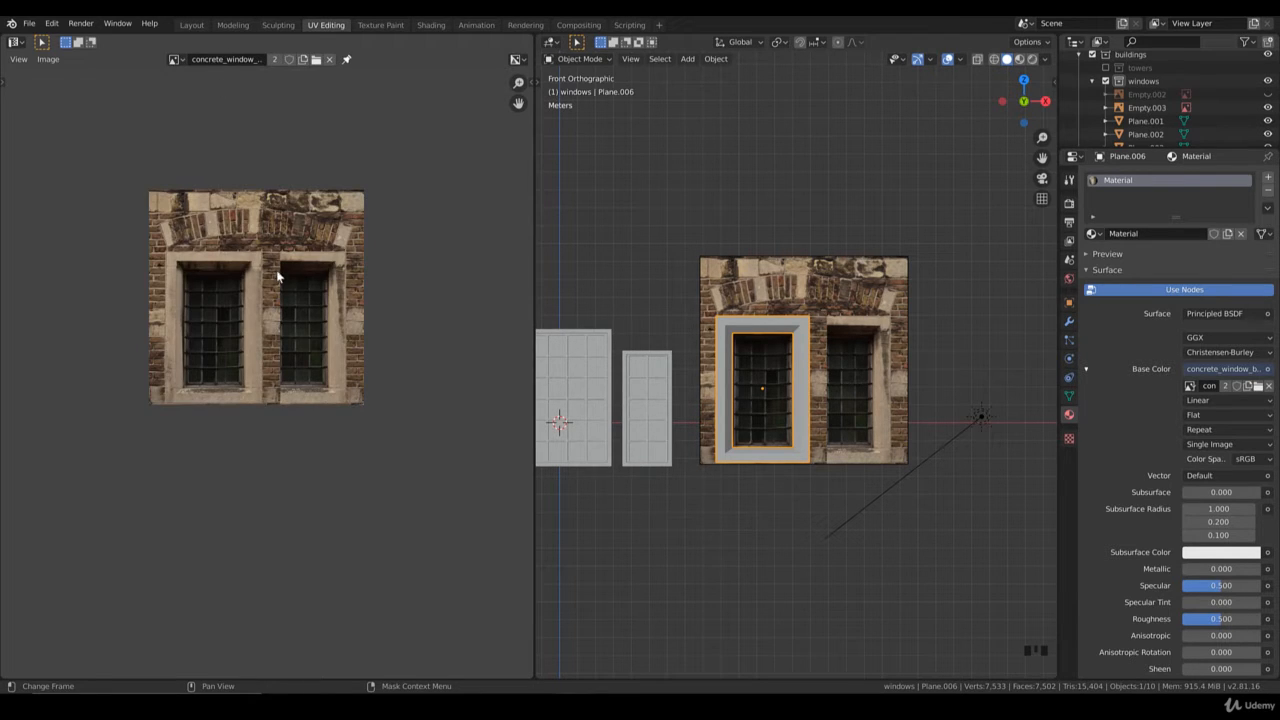
- Select all linked faces of the surround and unwrap them with Project From View in the front view
key("Tab")
left_click(809, 320)
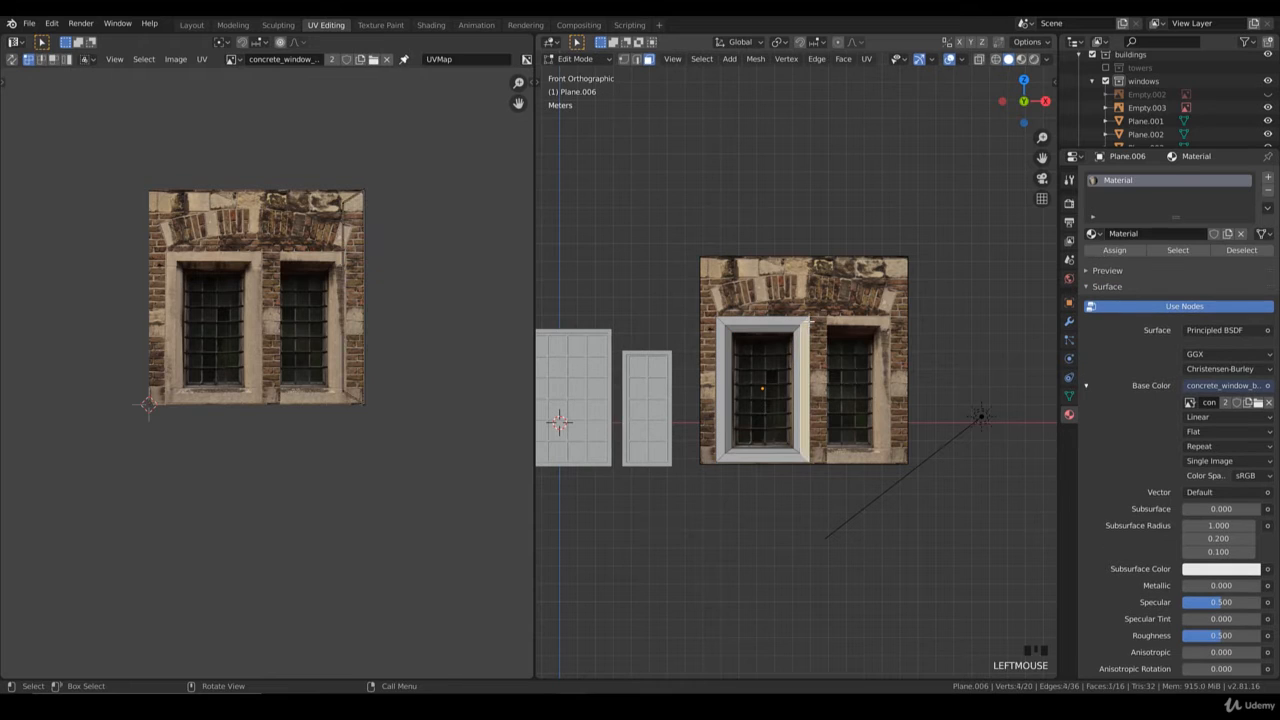
key("ctrl+l")
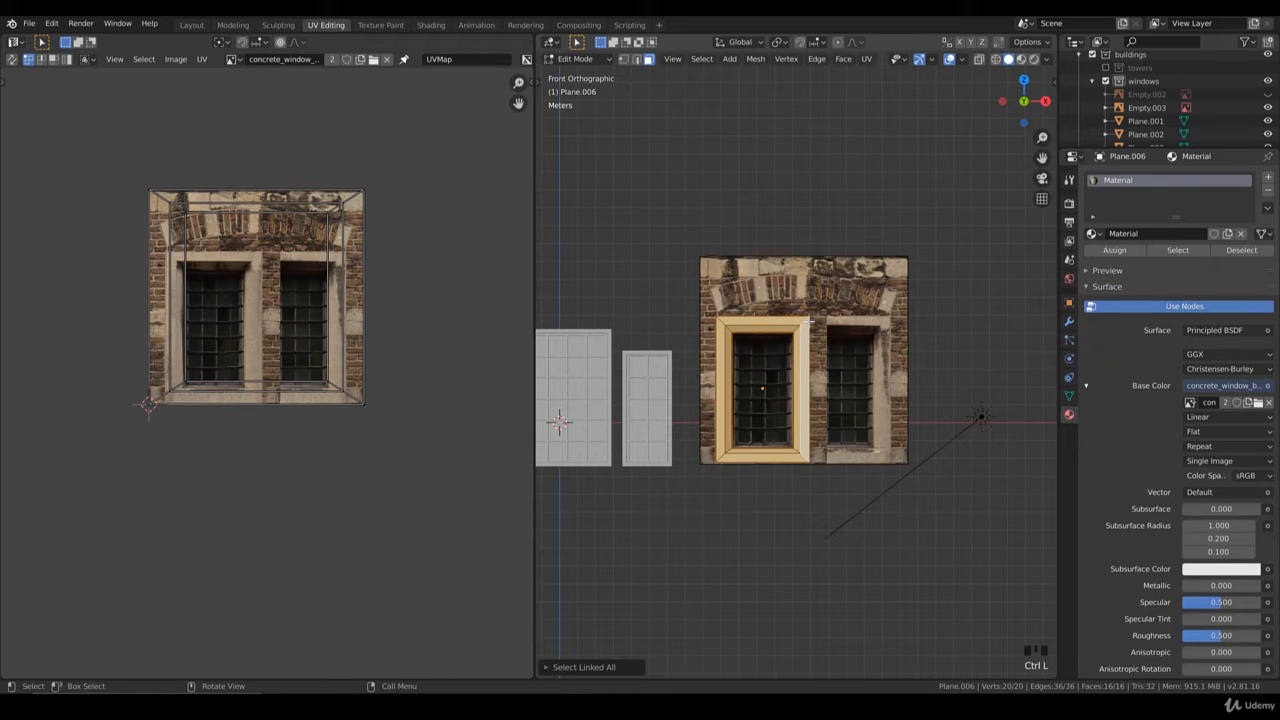
key("u")
left_click(812, 321)
- Select all of the surround's UVs and enlarge them to about twice their size over the window image
scroll(337, 334, "up", 2)
middle_click_drag(288, 327, 340, 343)
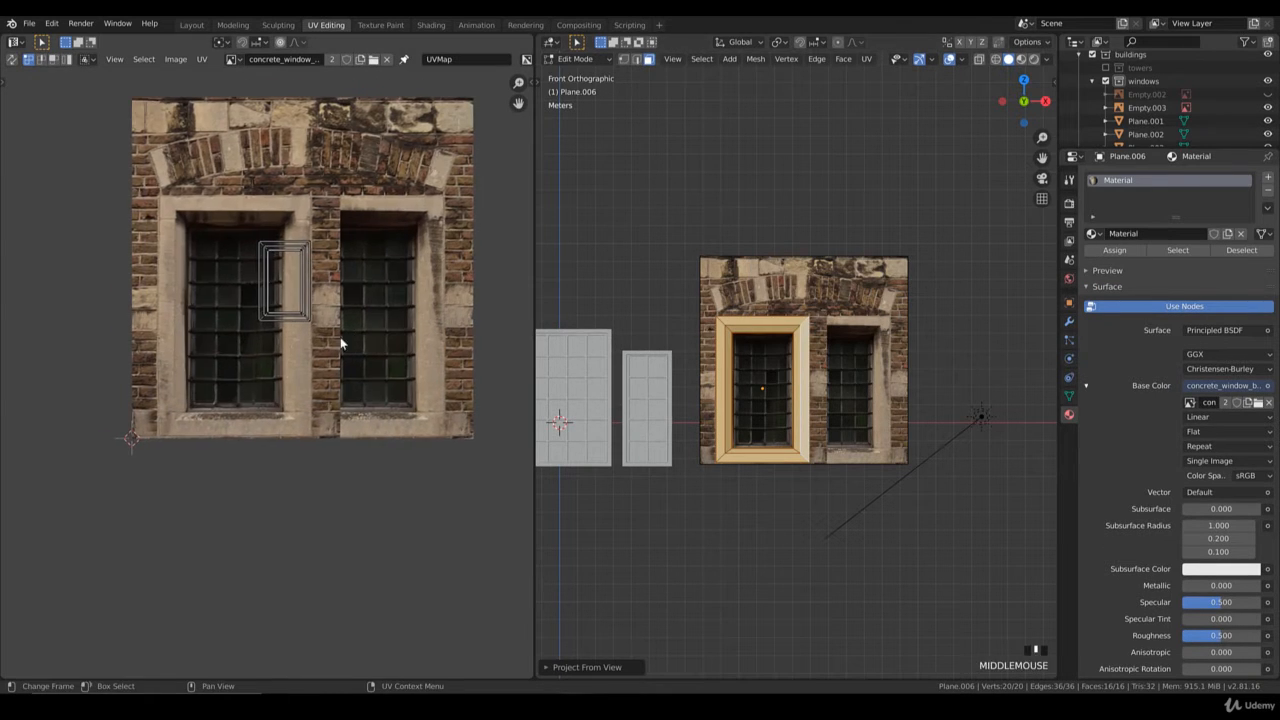
key("b")
left_click_drag(357, 346, 206, 200)
key("s")
left_click(312, 345)
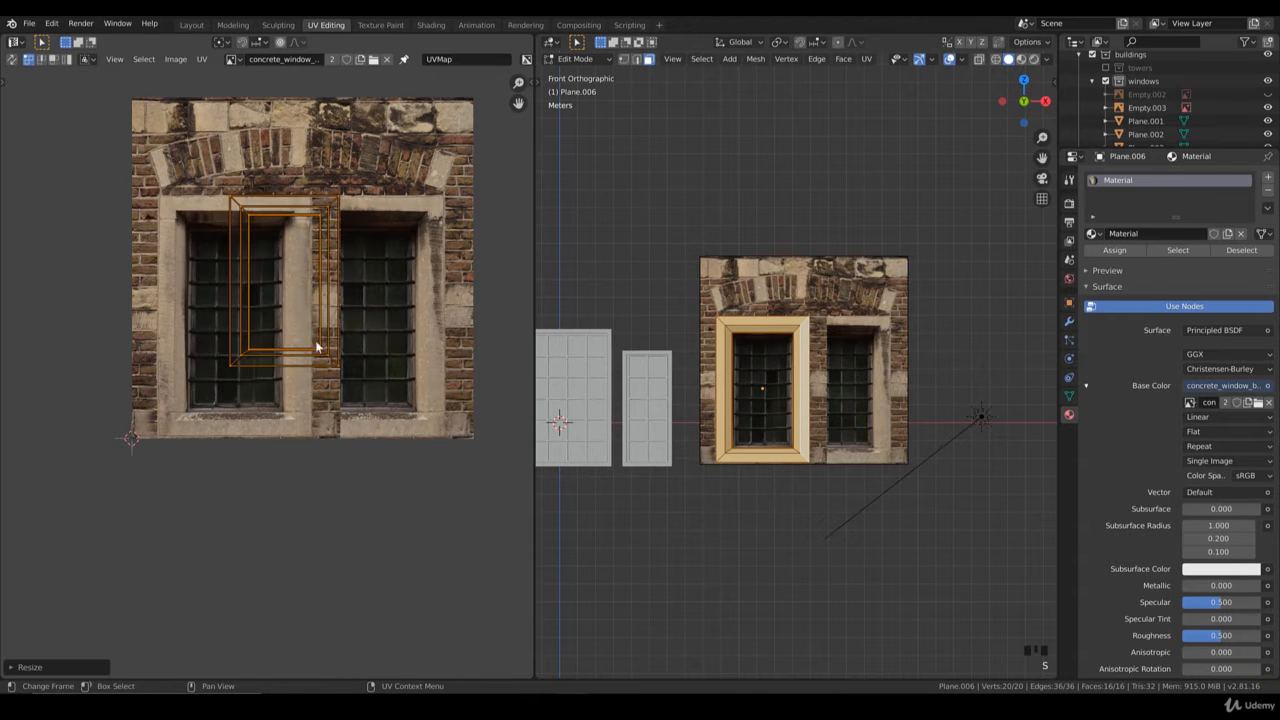
- Enlarge the surround's UVs and move them onto the left window's stone frame in the photo
middle_click_drag(344, 324, 422, 352)
key("s")
left_click(410, 398)
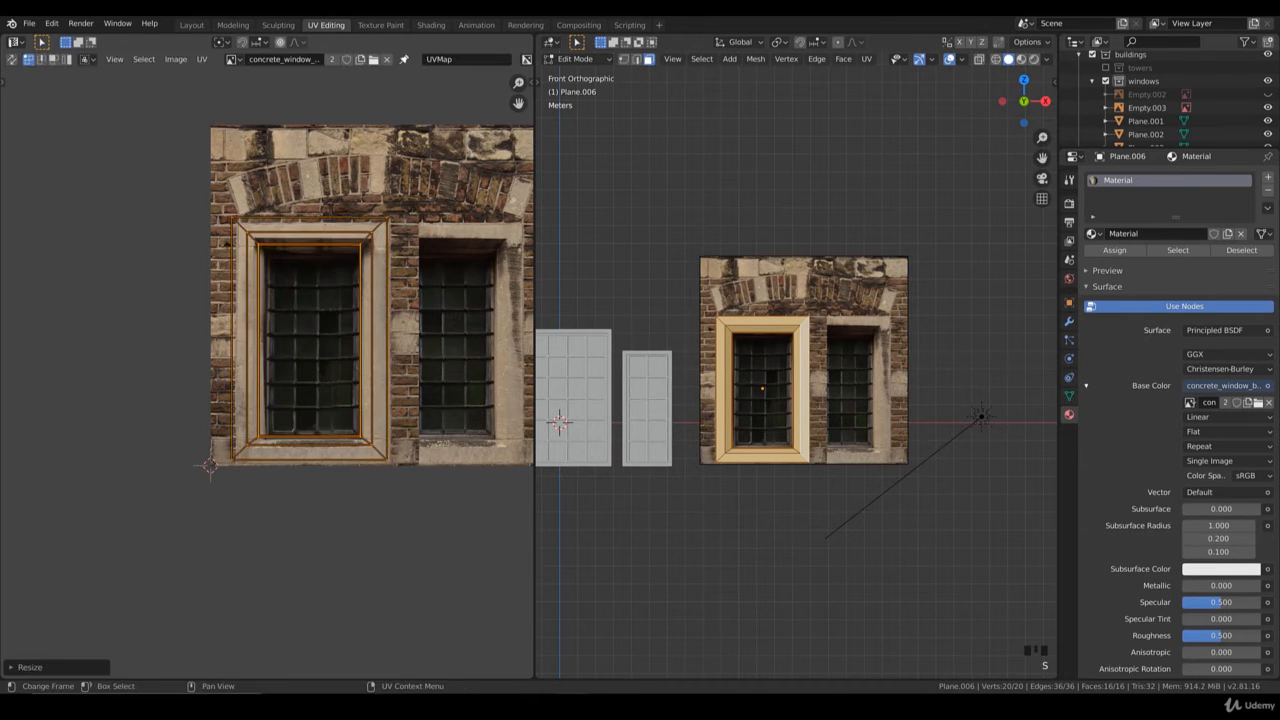
scroll(412, 399, "up", 2)
key("g")
left_click(411, 405)
key("g")
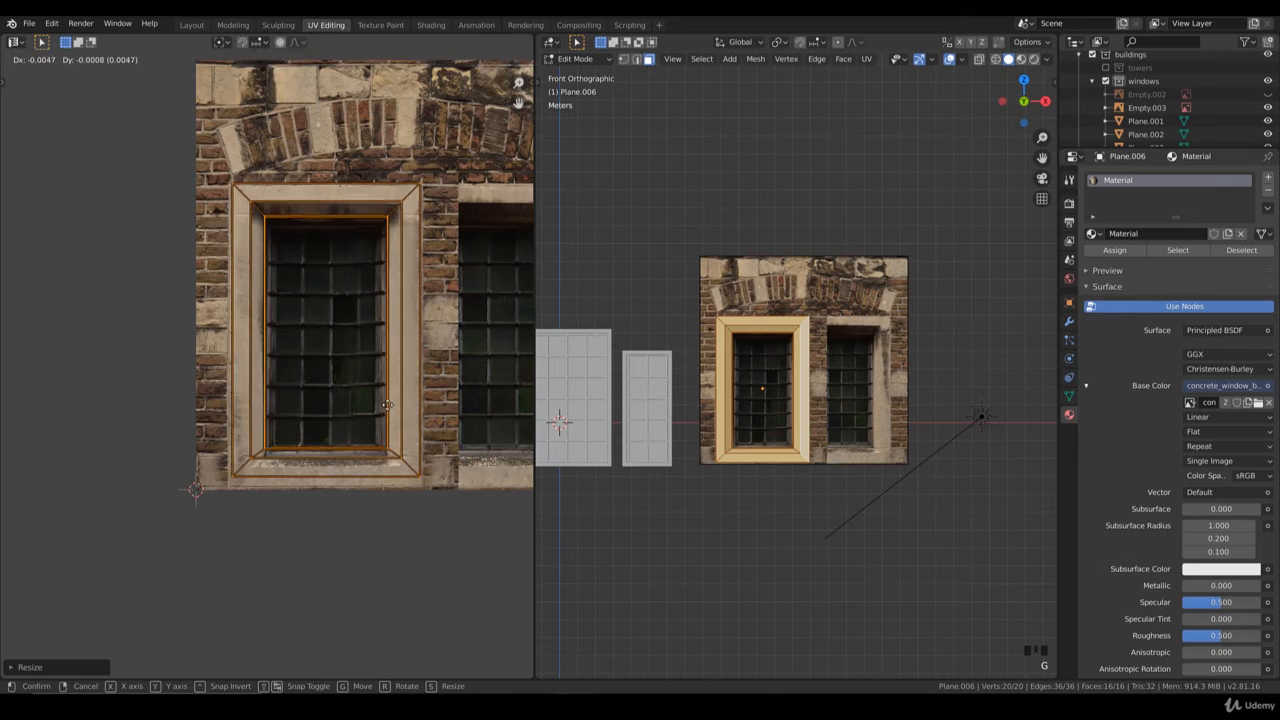
left_click(409, 419)
- Refine the UVs' scale and position so the outer outline reaches the lower edge of the photo's stone frame
key("s")
left_click(423, 448)
key("g")
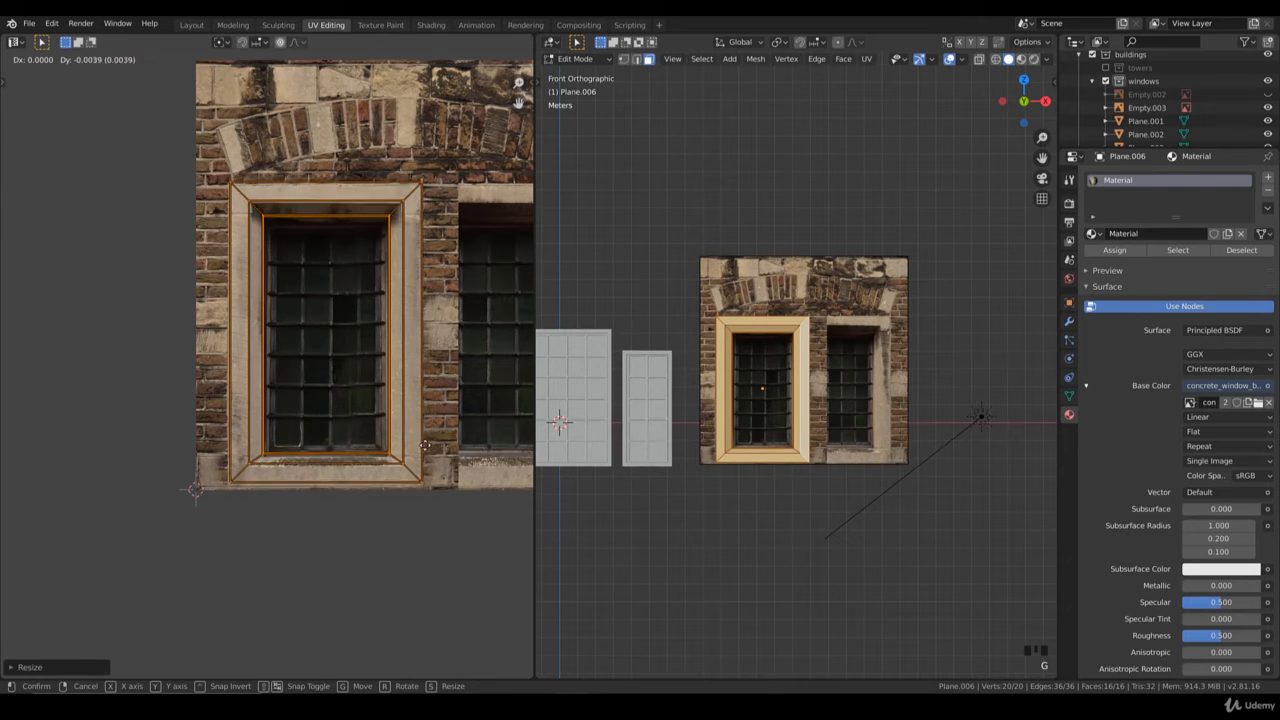
left_click(425, 453)
key("s")
left_click(426, 455)
key("g")
left_click(422, 459)
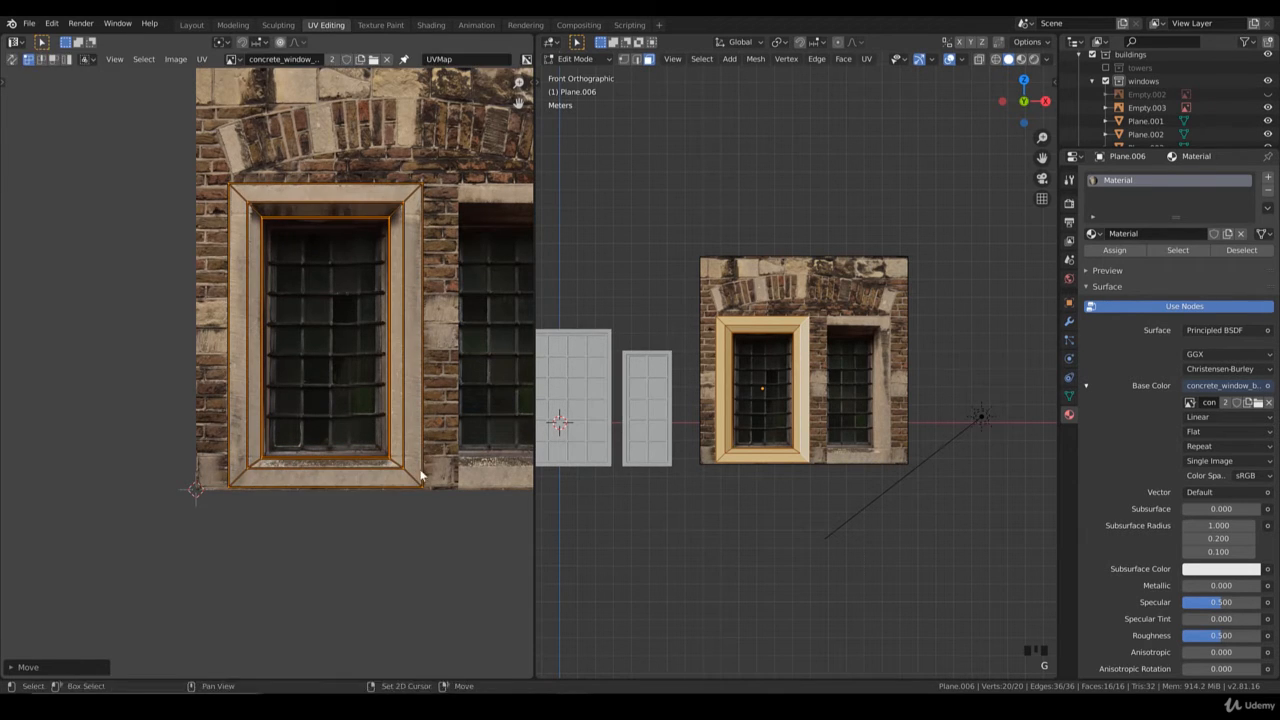
- Fine-tune the UVs' overall size and width along X to match the edges of the left stone frame
key("s")
left_click(428, 461)
key("s")
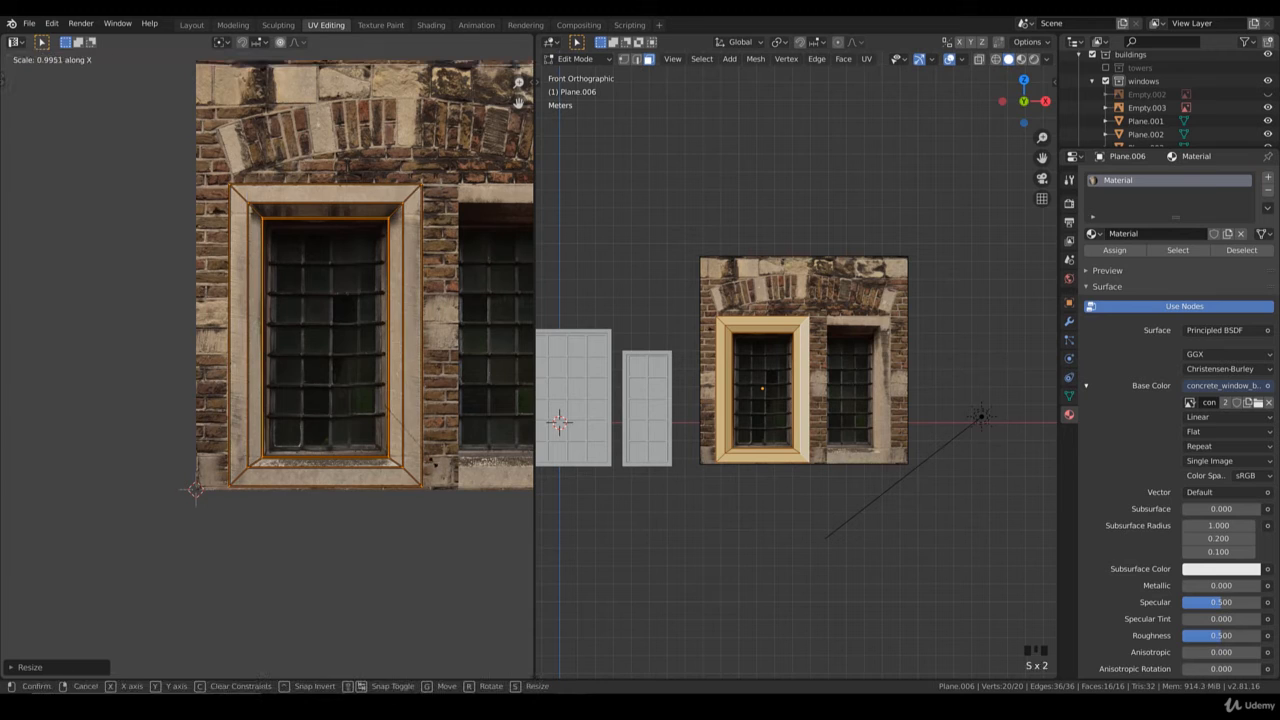
left_click(432, 462)
key("s")
left_click(436, 465)
key("s")
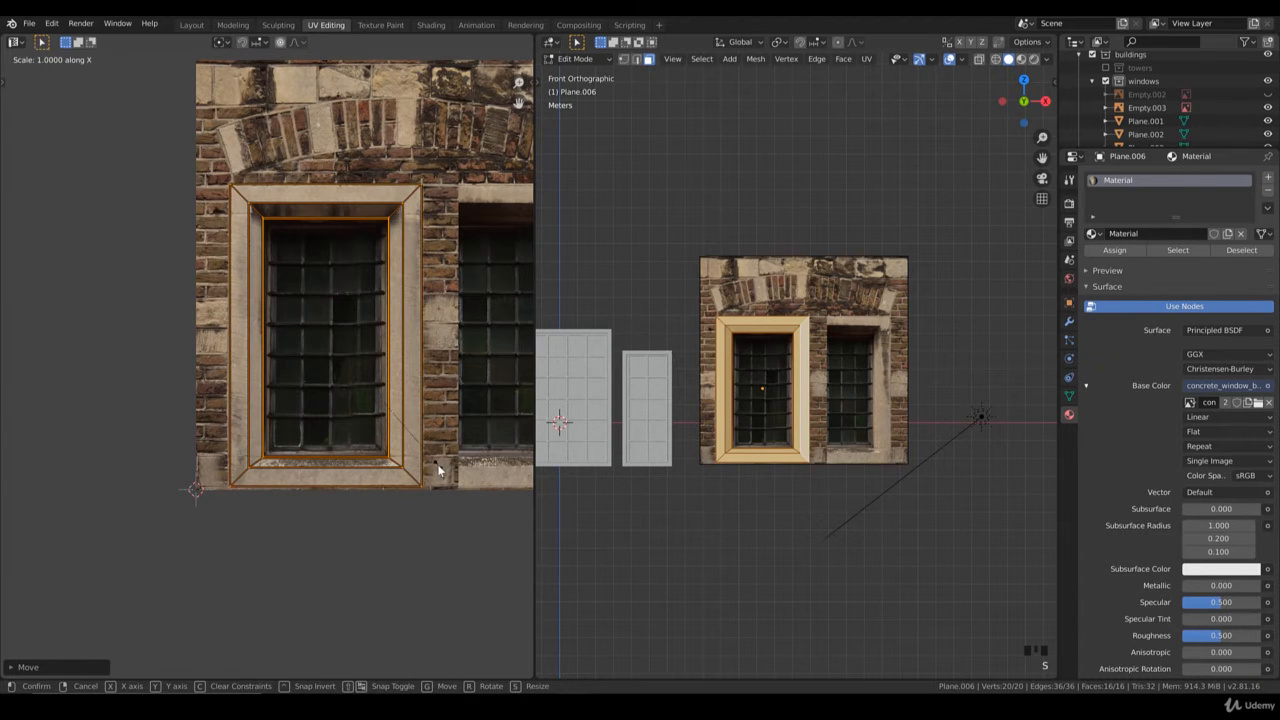
left_click(437, 467)
scroll(386, 497, "up", 2)
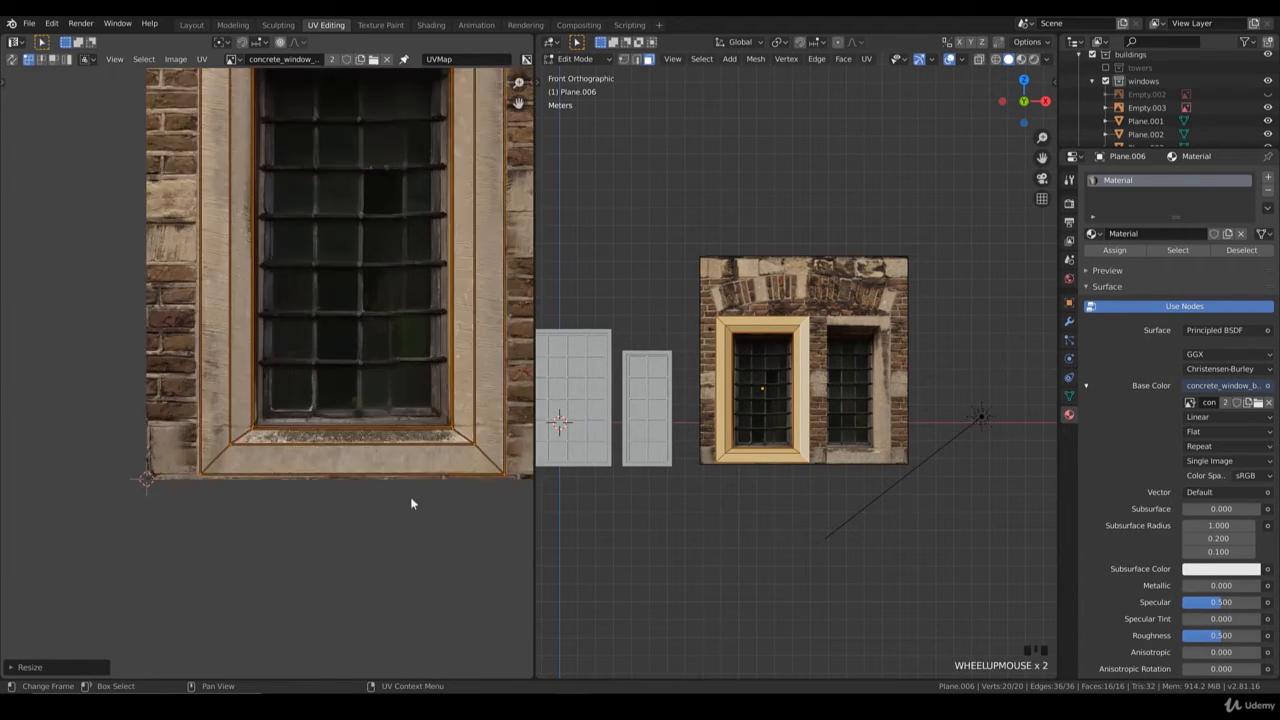
scroll(430, 499, "down", 2)
key("s")
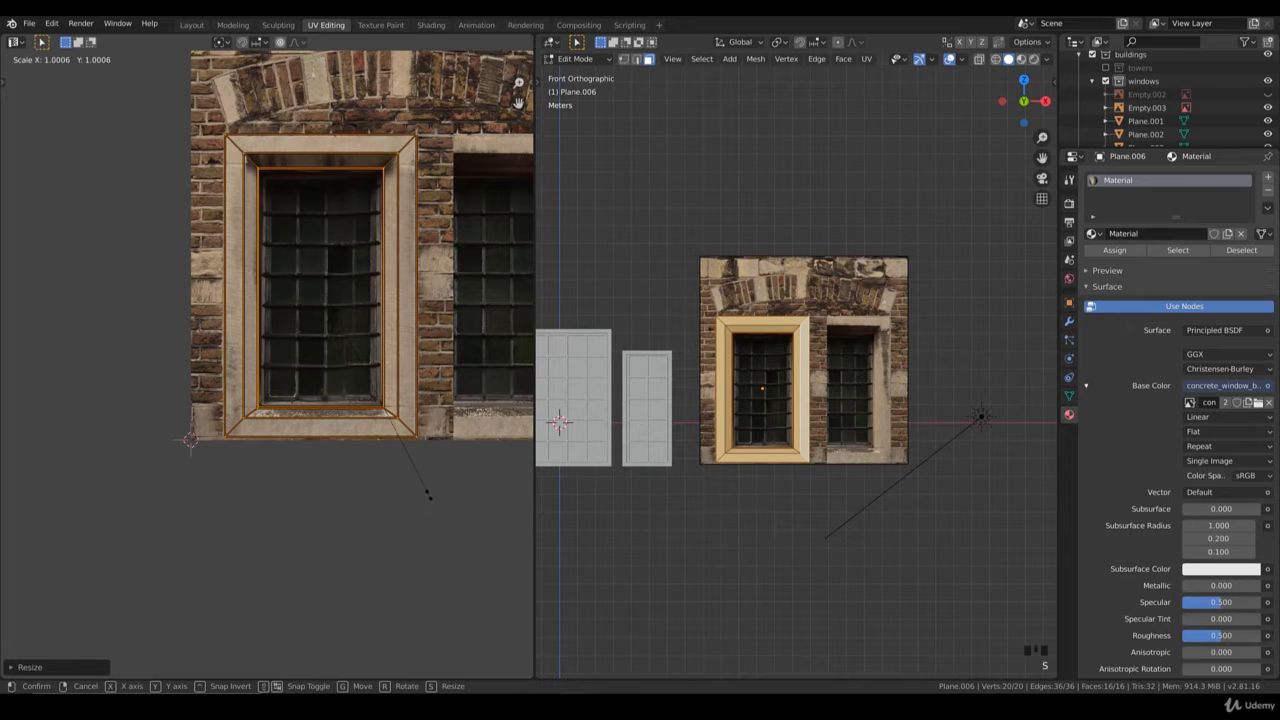
left_click(430, 498)
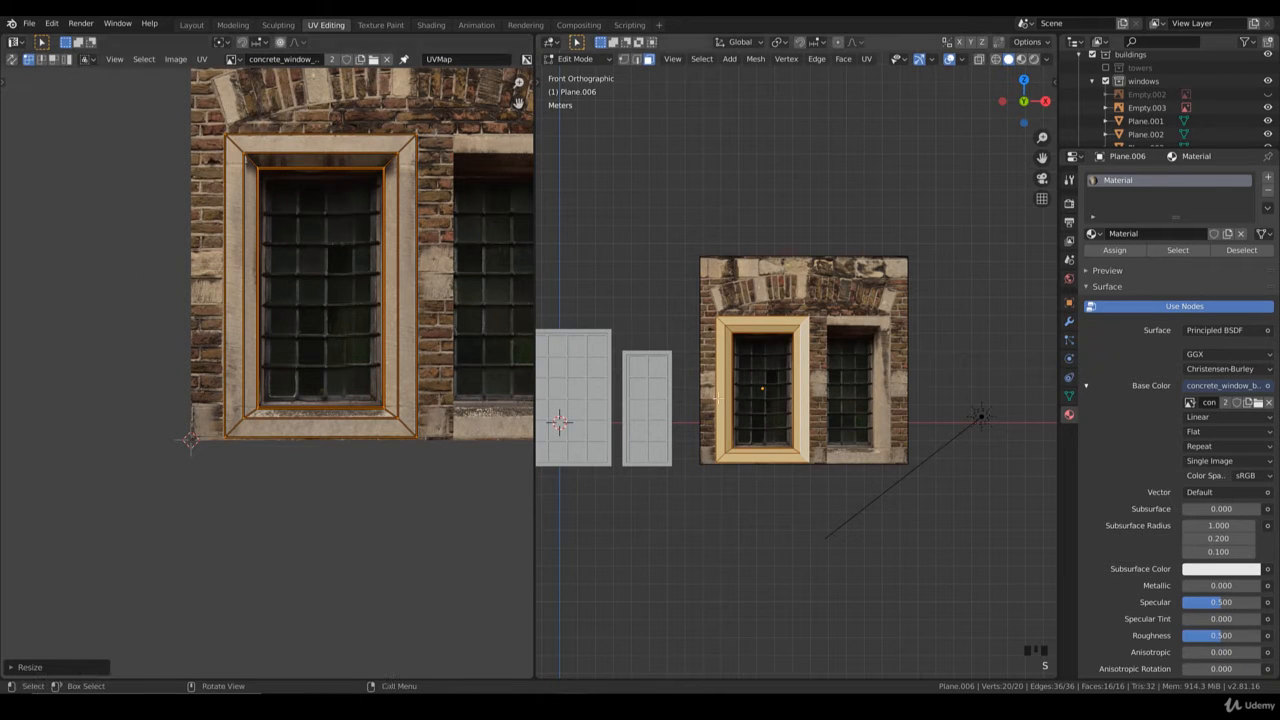
- Check the textured surround at an angle in Rendered shading
scroll(721, 387, "up", 2)
key("ctrl+Tab")
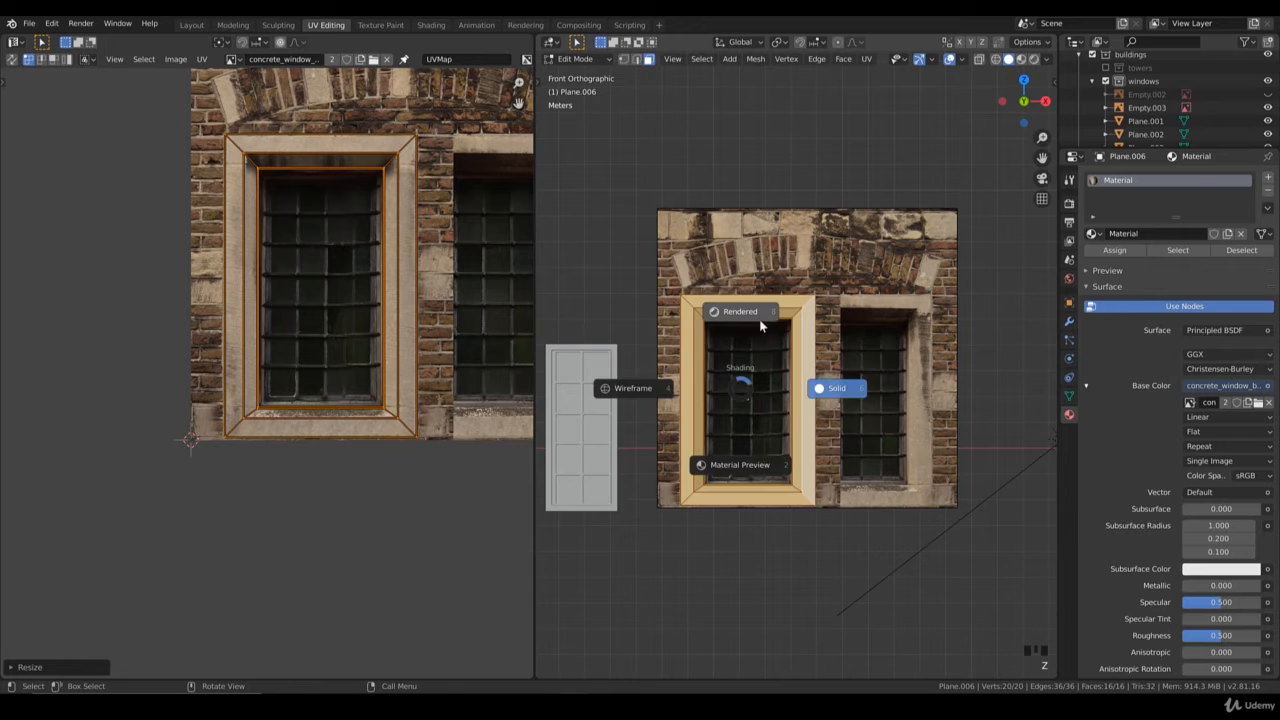
left_click(745, 316)
mouse_move(736, 356)
middle_mouse_down()
mouse_move(738, 380)
mouse_move(745, 318)
mouse_move(752, 350)
middle_mouse_up()
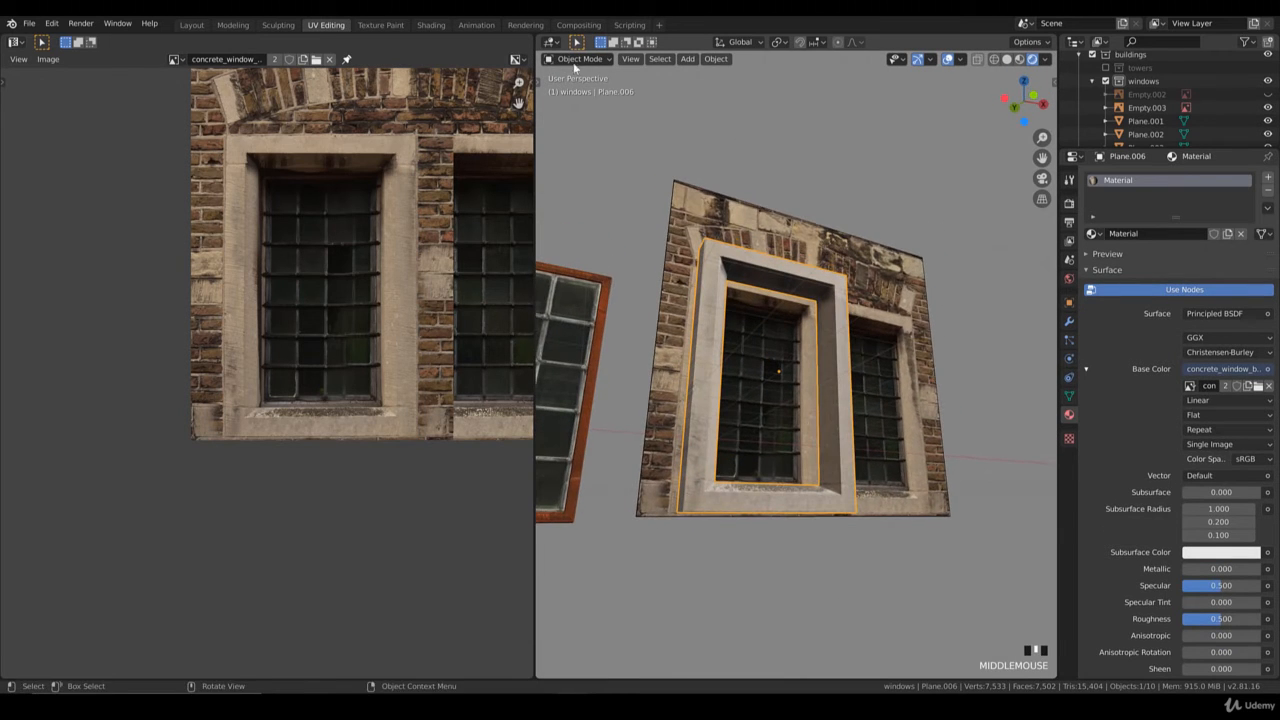
- Duplicate the surround's color image node, load the roughness map as Non-Color, and connect it to the Principled BSDF's Roughness
left_click(431, 24)
left_click(599, 464)
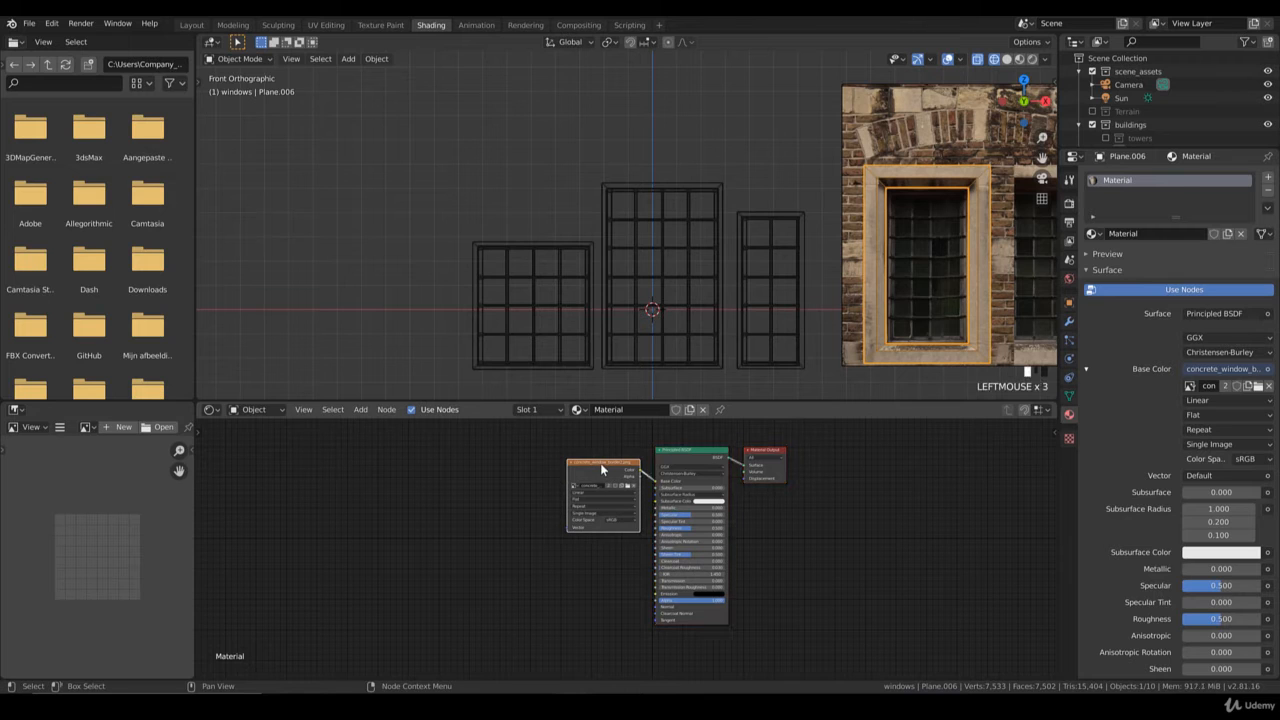
left_click_drag(600, 463, 566, 440)
left_click(566, 568)
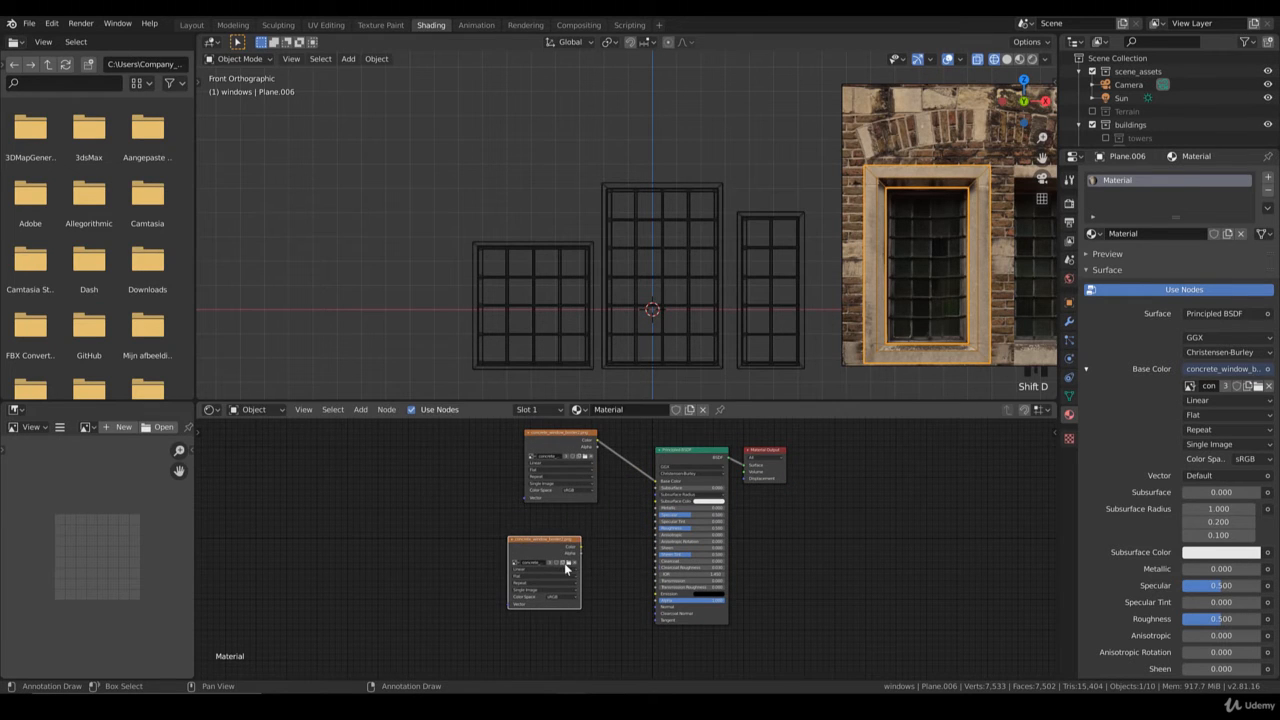
left_click(568, 566)
double_click(708, 250)
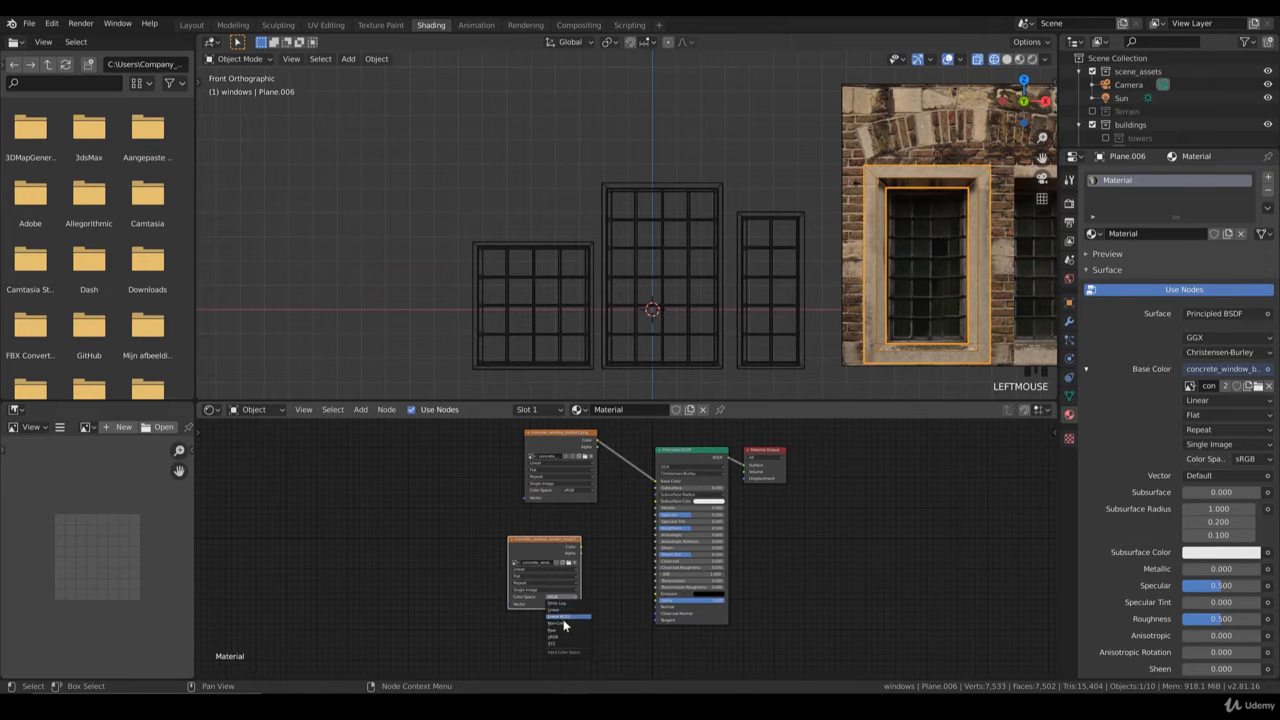
left_click(563, 621)
left_click_drag(580, 548, 656, 528)
- Feed a duplicate of the roughness texture into the Height of a new Bump node connected to the Principled BSDF's Normal
middle_click_drag(540, 551, 585, 507)
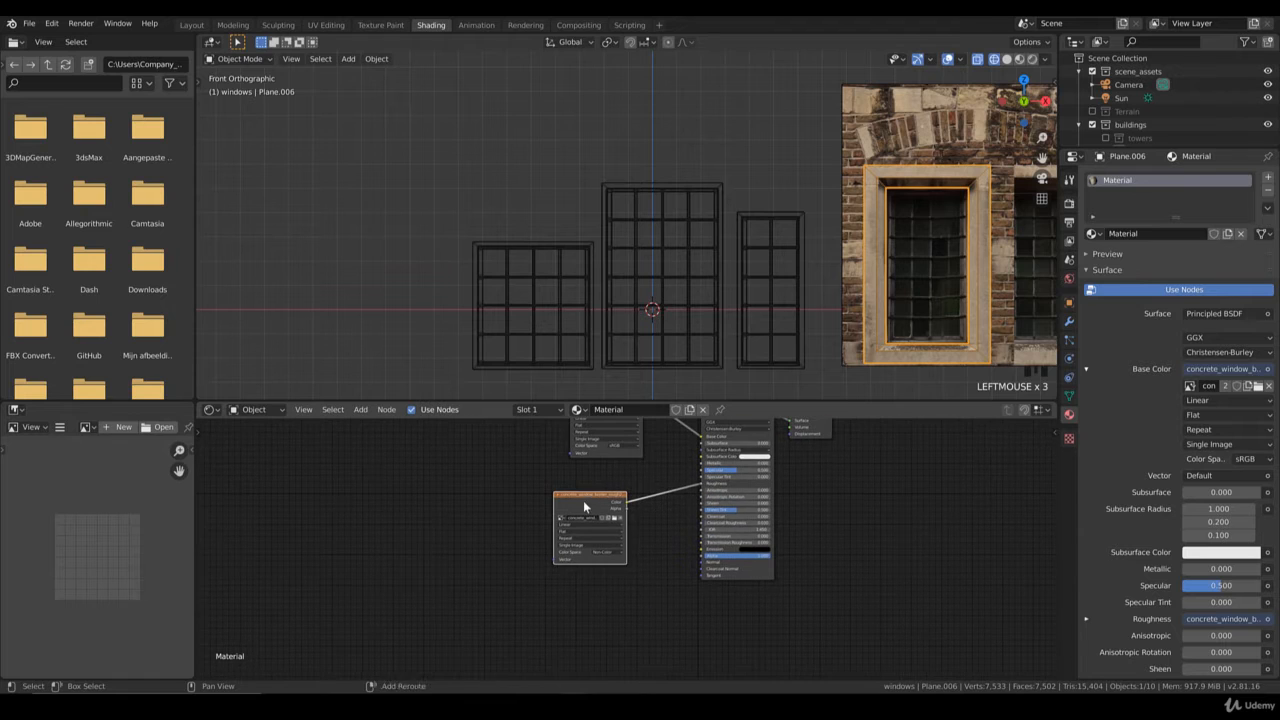
key("shift+d")
left_click(361, 410)
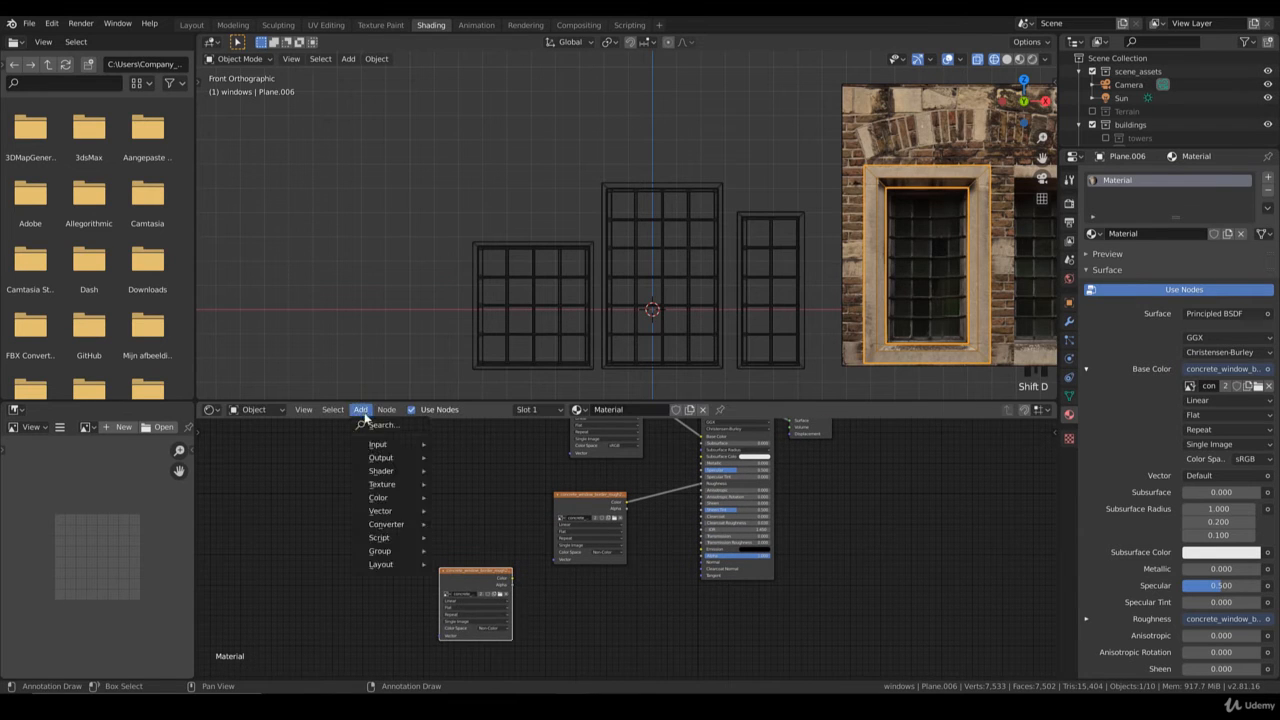
mouse_move(382, 511)
left_click(458, 511)
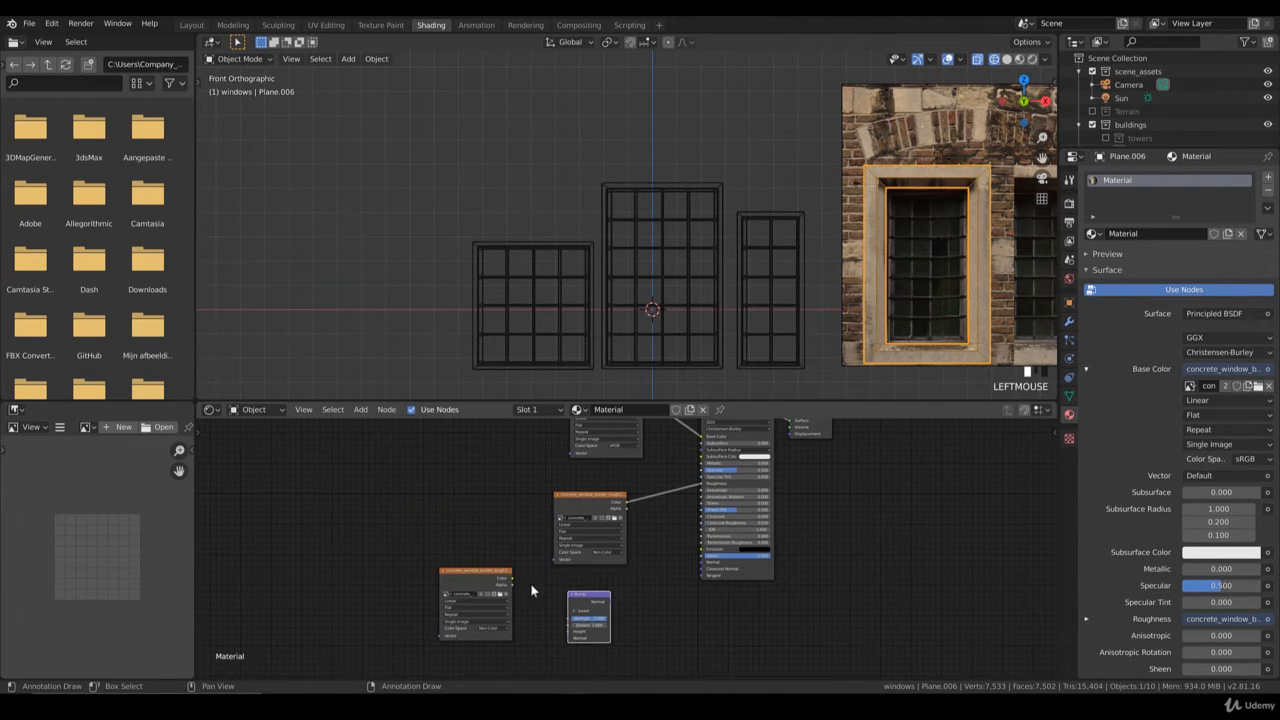
left_click_drag(512, 580, 569, 638)
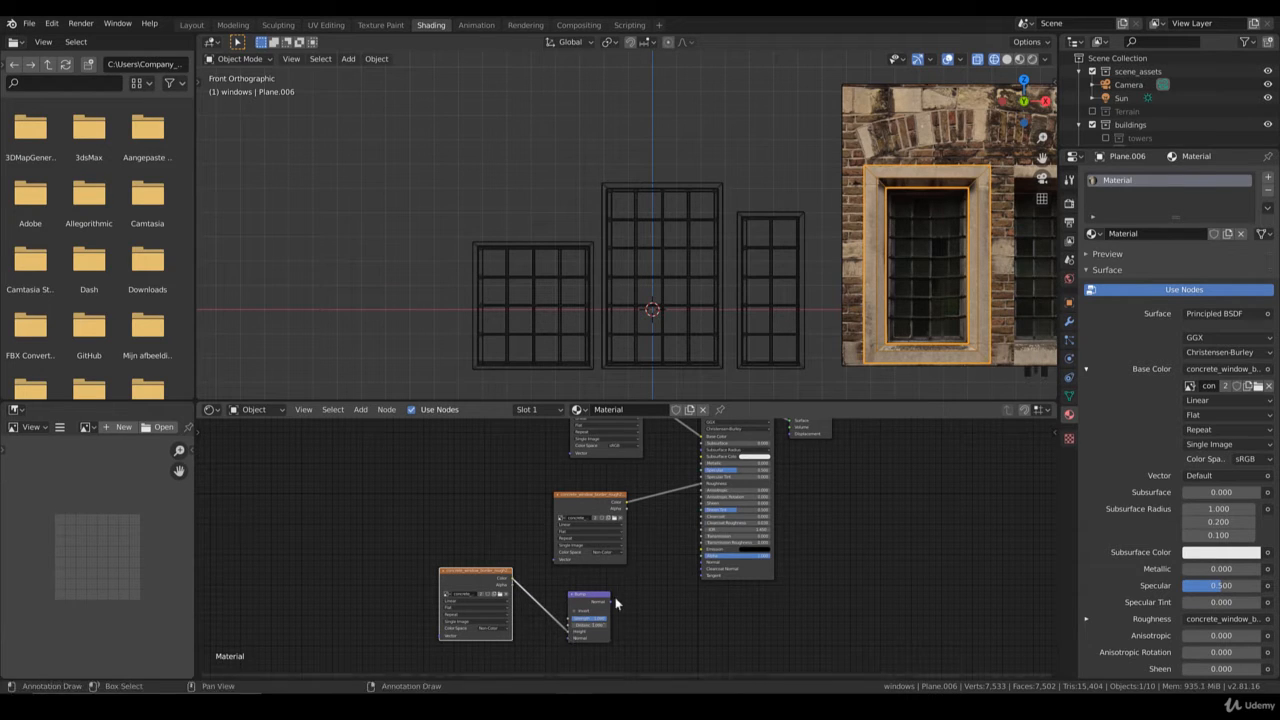
left_click_drag(609, 601, 703, 568)
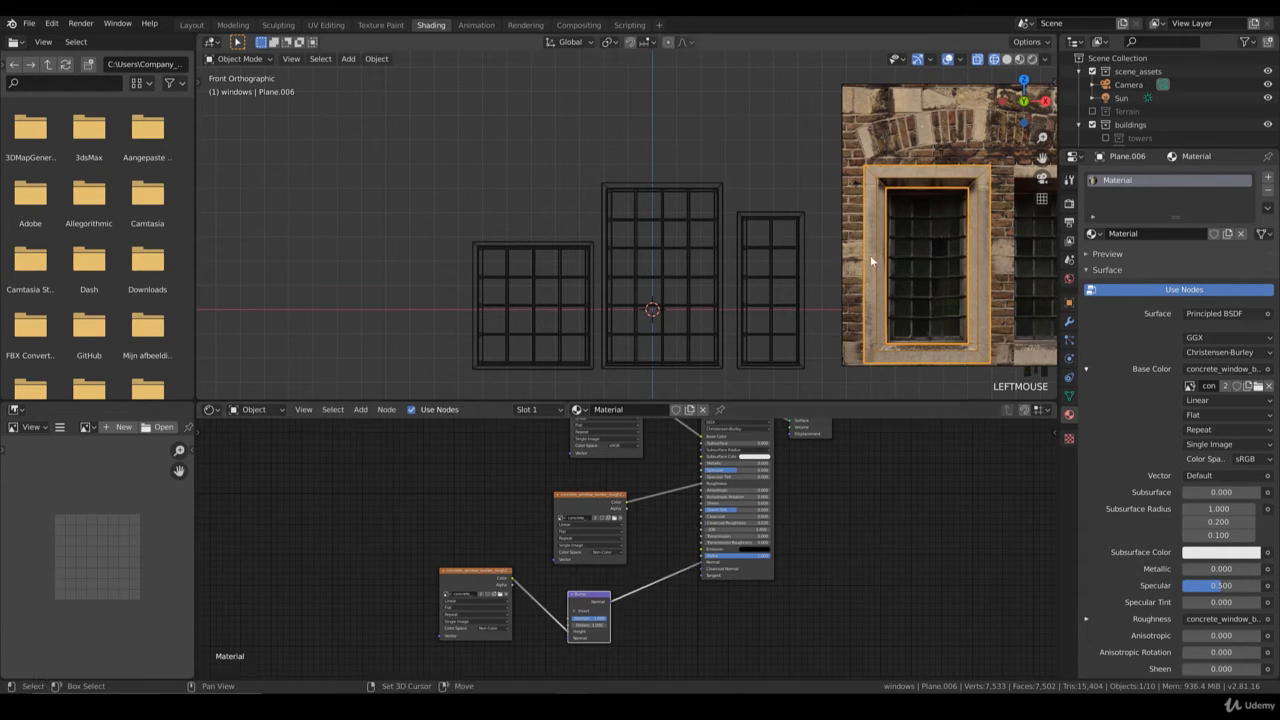
- Display the surround in Rendered shading and lower the Bump node's Strength for a subtler stone relief
mouse_move(870, 255)
middle_mouse_down("shift")
mouse_move(709, 263)
mouse_move(749, 220)
middle_mouse_up("shift")
key("z")
left_click(716, 234)
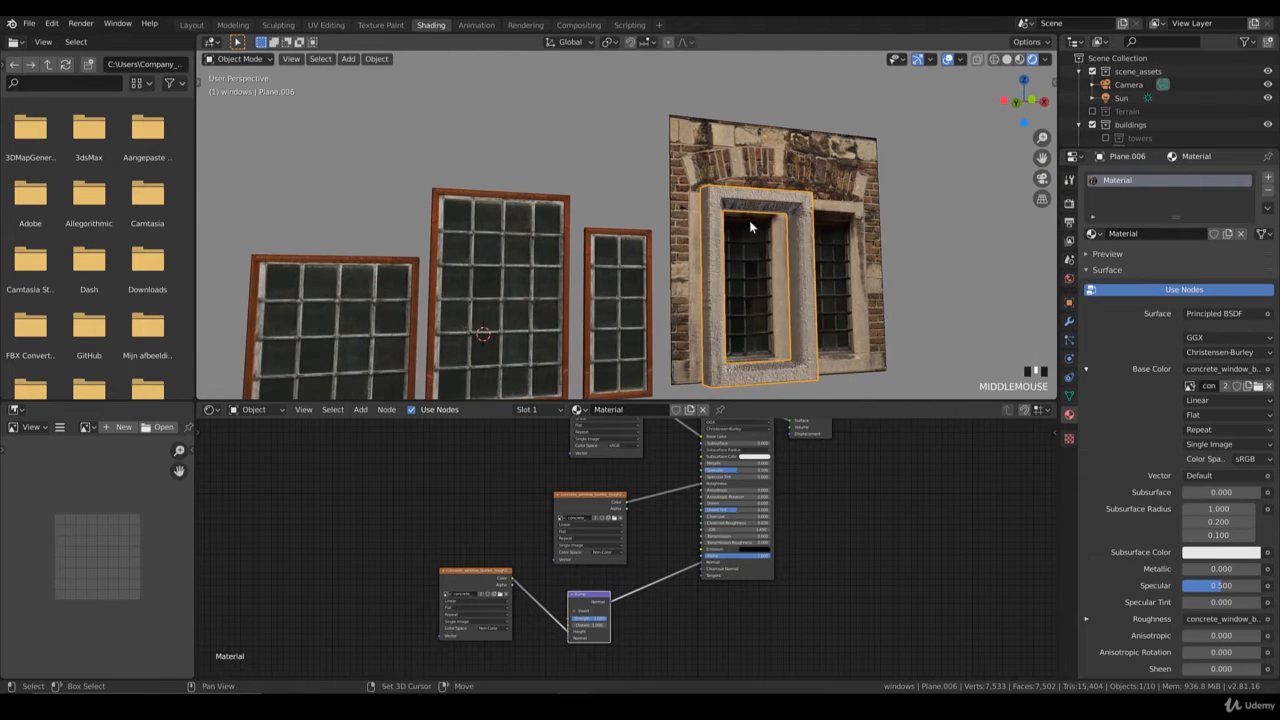
scroll(749, 220, "up", 2)
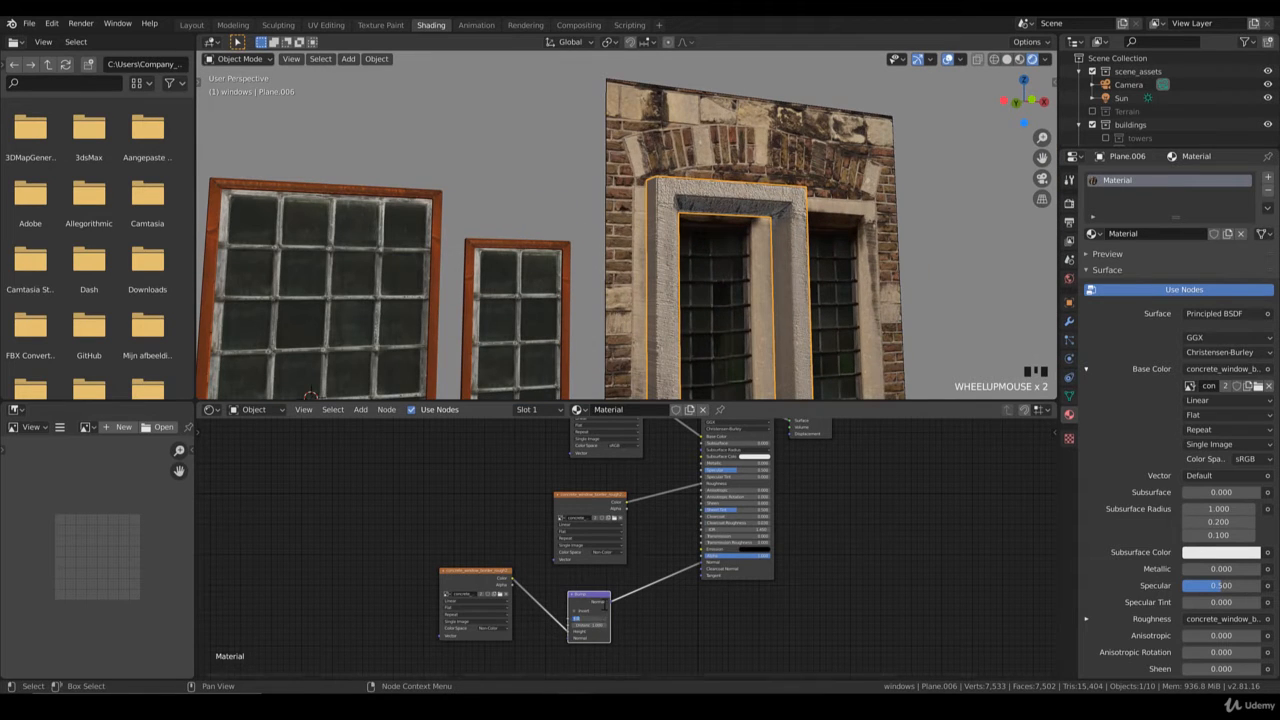
left_click(588, 618)
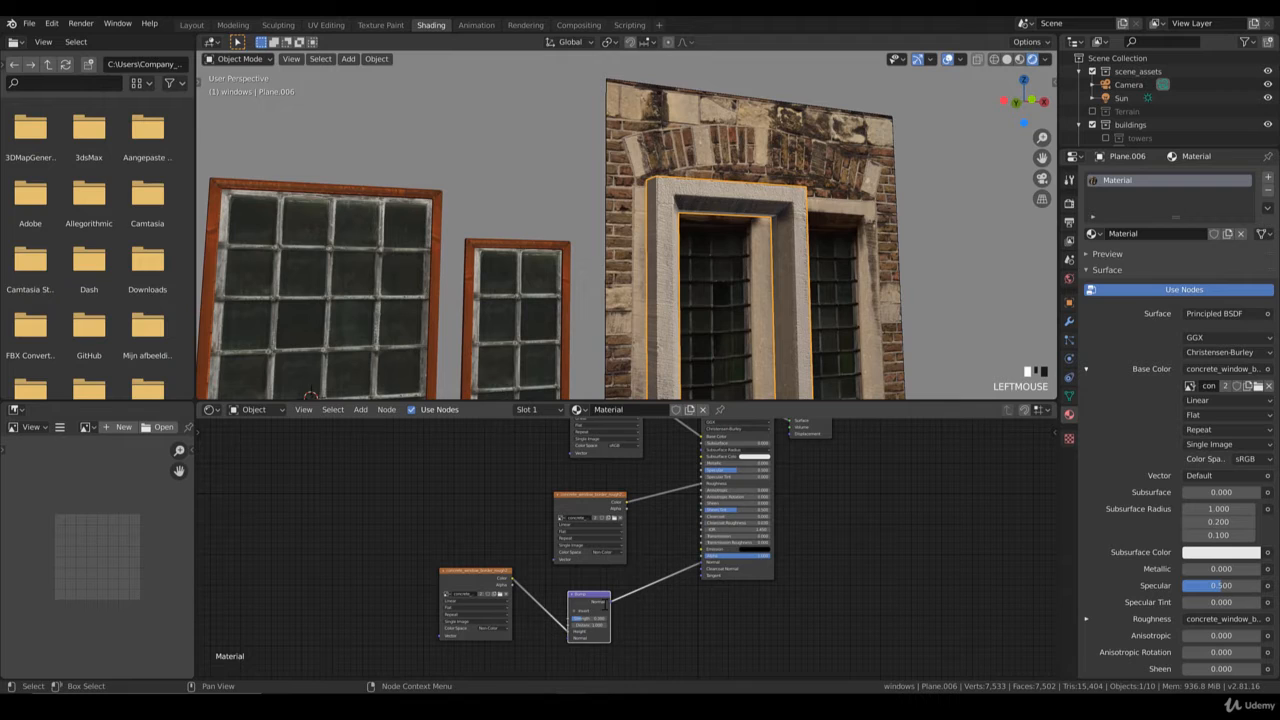
left_click_drag(590, 618, 587, 618)
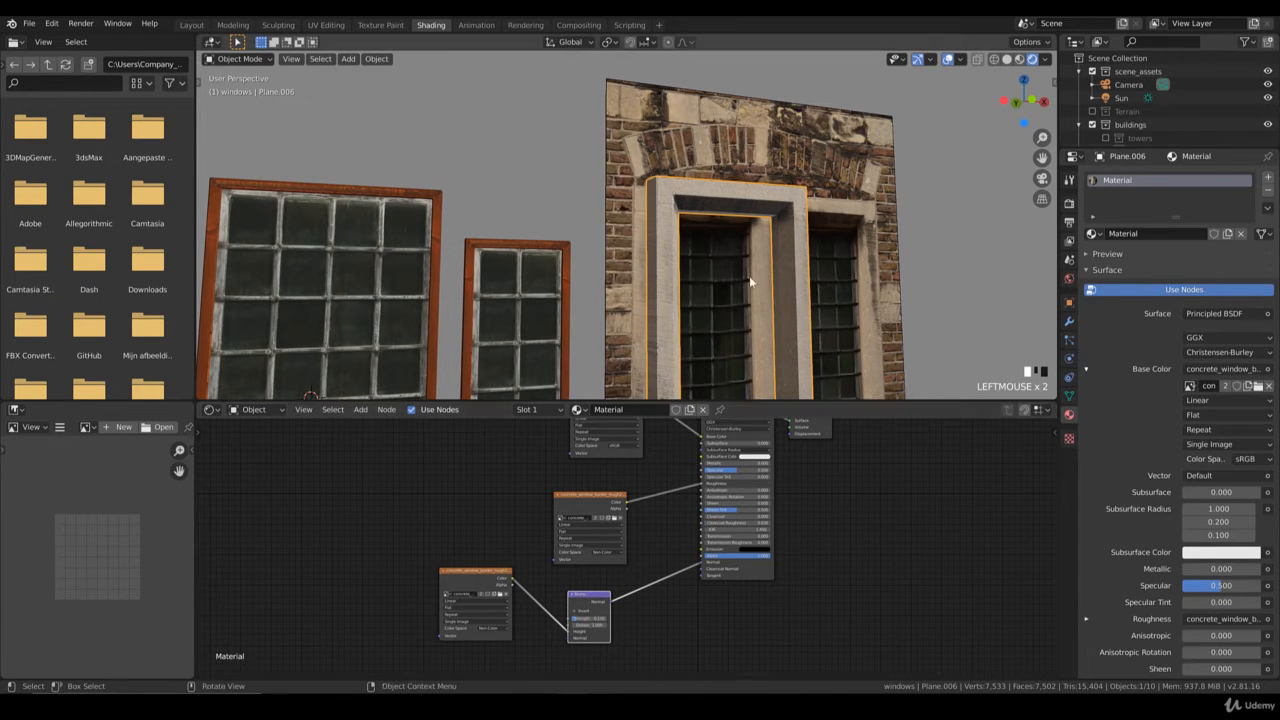
- Apply the surround's rotation and scale in Object Mode
key("Tab")
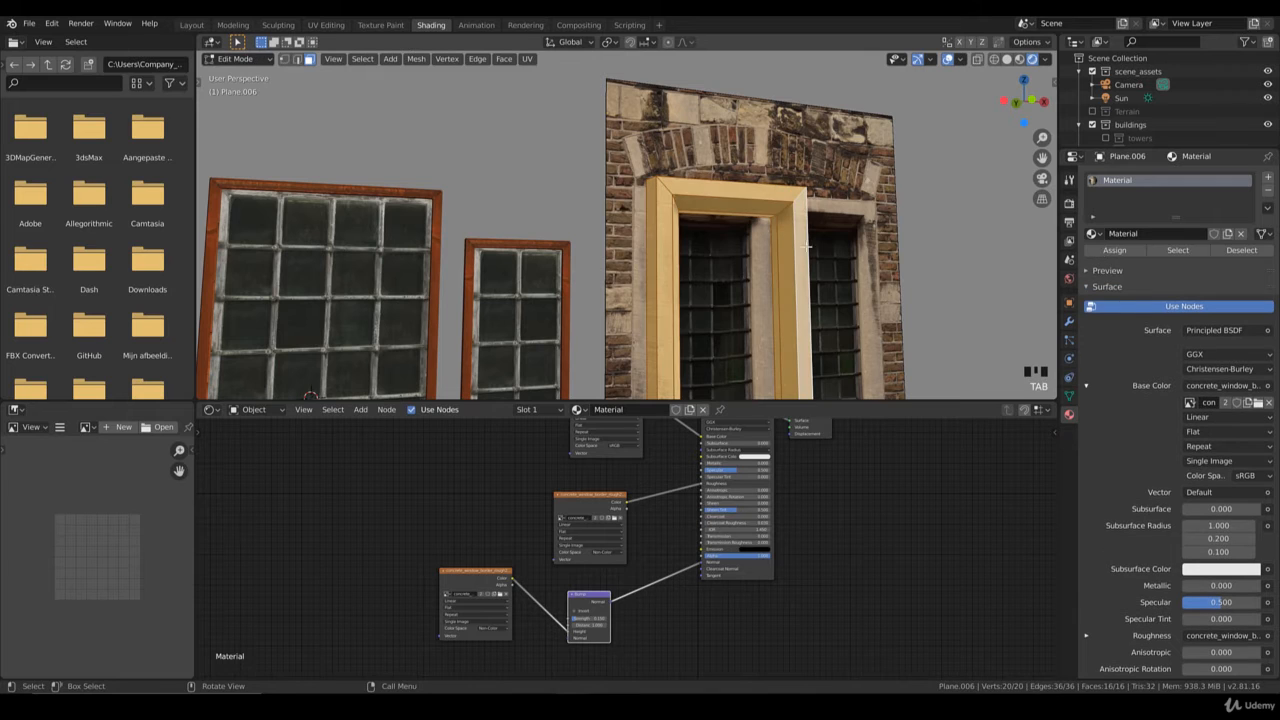
scroll(811, 242, "up", 2)
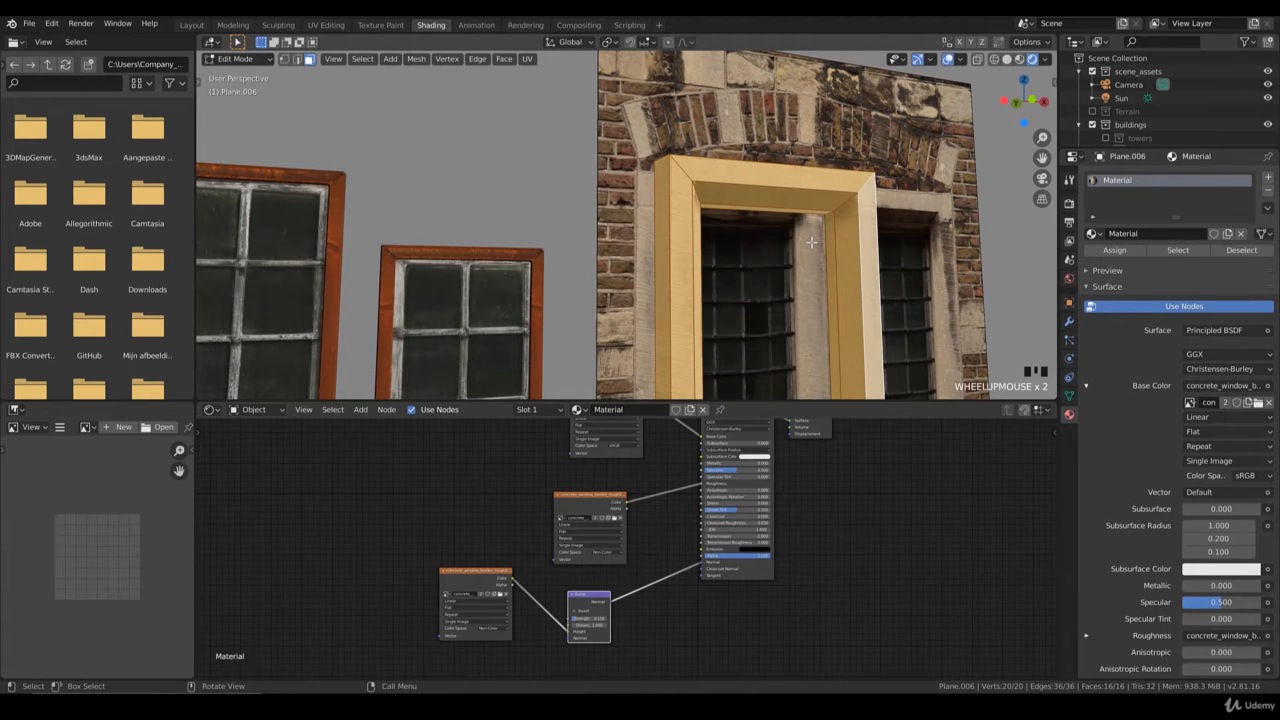
key("Tab")
right_click(811, 241)
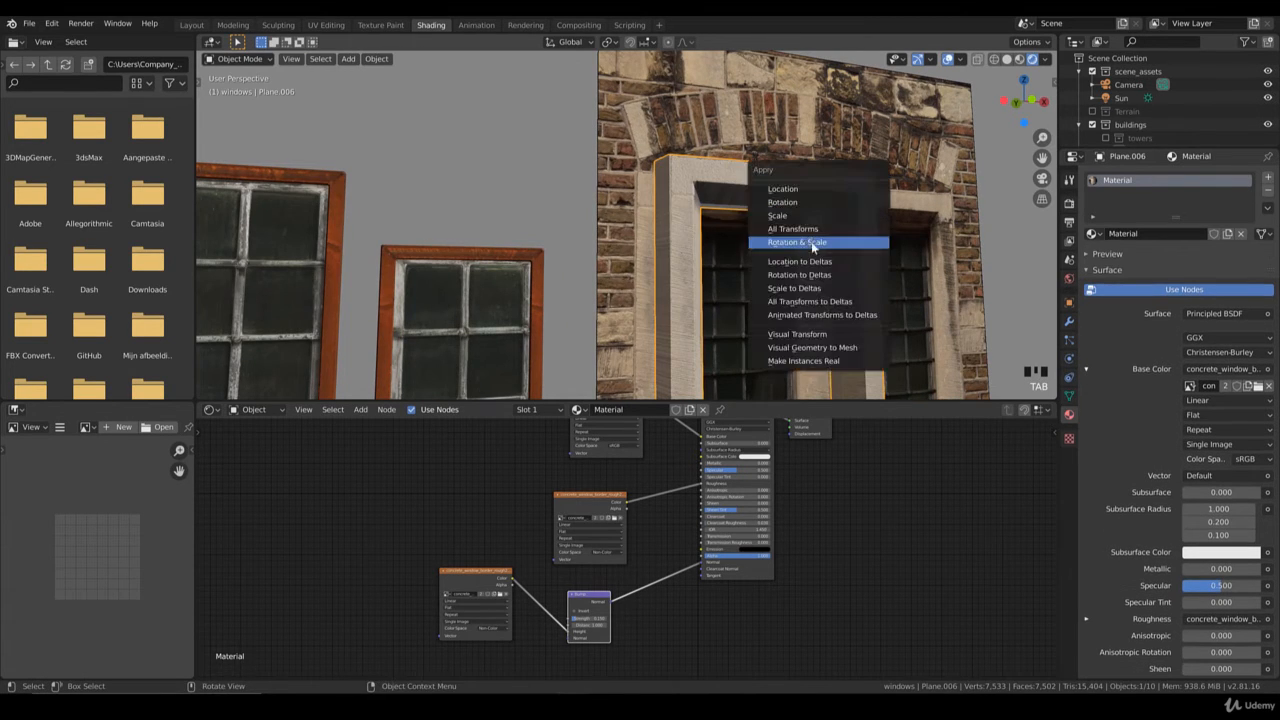
left_click(811, 241)
- Bevel all of the surround's edges by about 0.028 m with one segment
key("Tab")
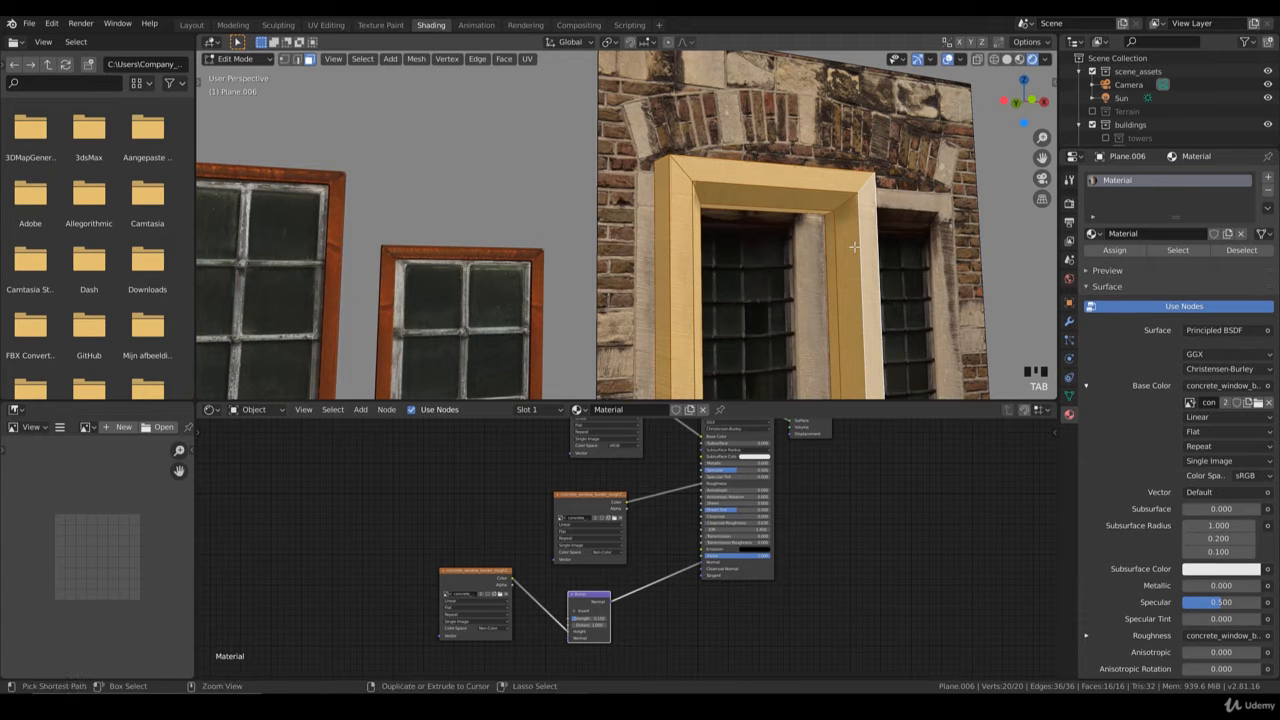
key("ctrl+b")
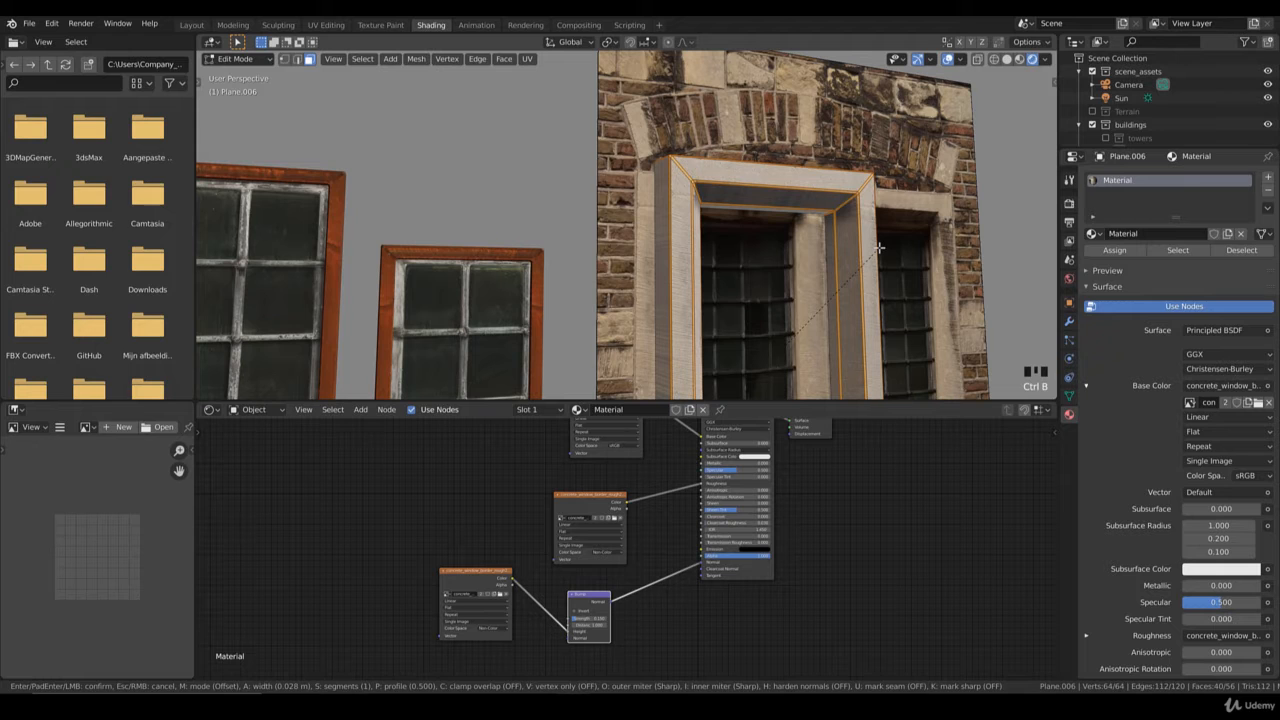
left_click(879, 248)
key("Tab")
scroll(864, 252, "down", 3)
middle_click_drag(862, 252, 795, 256)
- Select the surround's two outer side faces and unwrap them with Project From View in the right view
key("Tab")
scroll(673, 267, "up", 1)
middle_click_drag(575, 260, 745, 267)
scroll(673, 267, "up", 3)
left_click(652, 262)
scroll(652, 262, "down", 2)
scroll(745, 267, "down", 3)
left_click(756, 259, "shift")
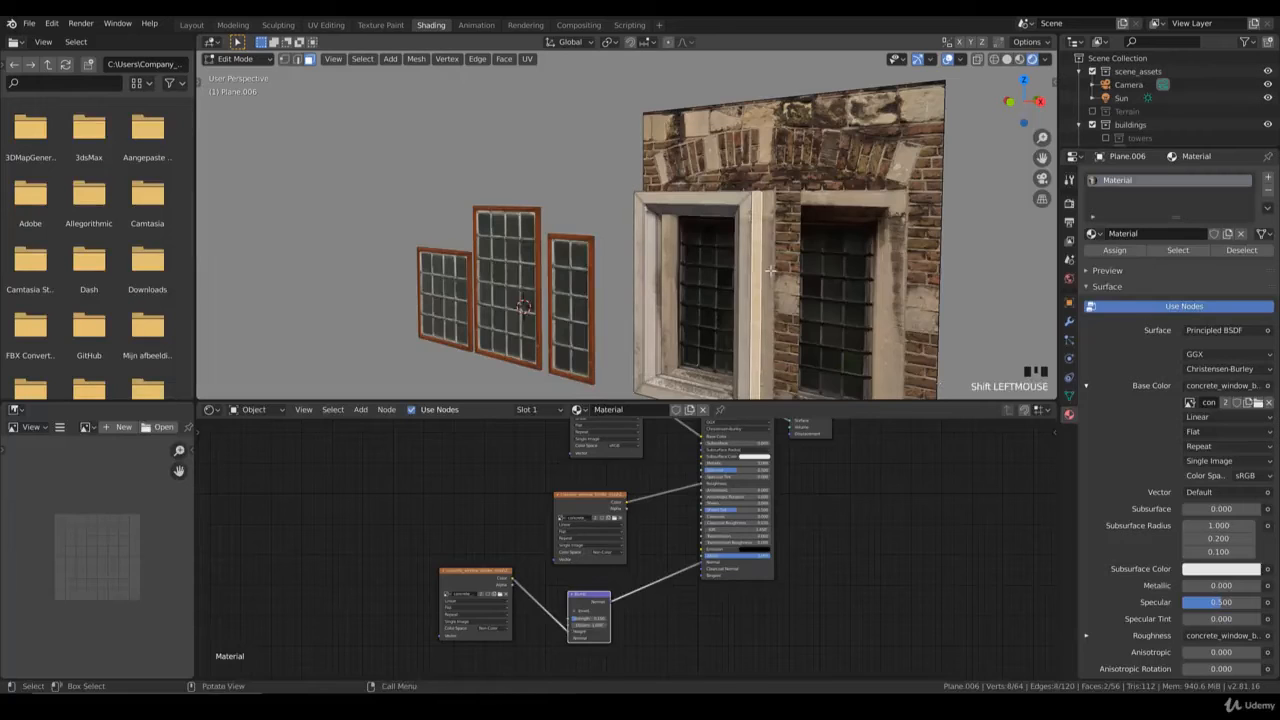
key("KP_3")
key("u")
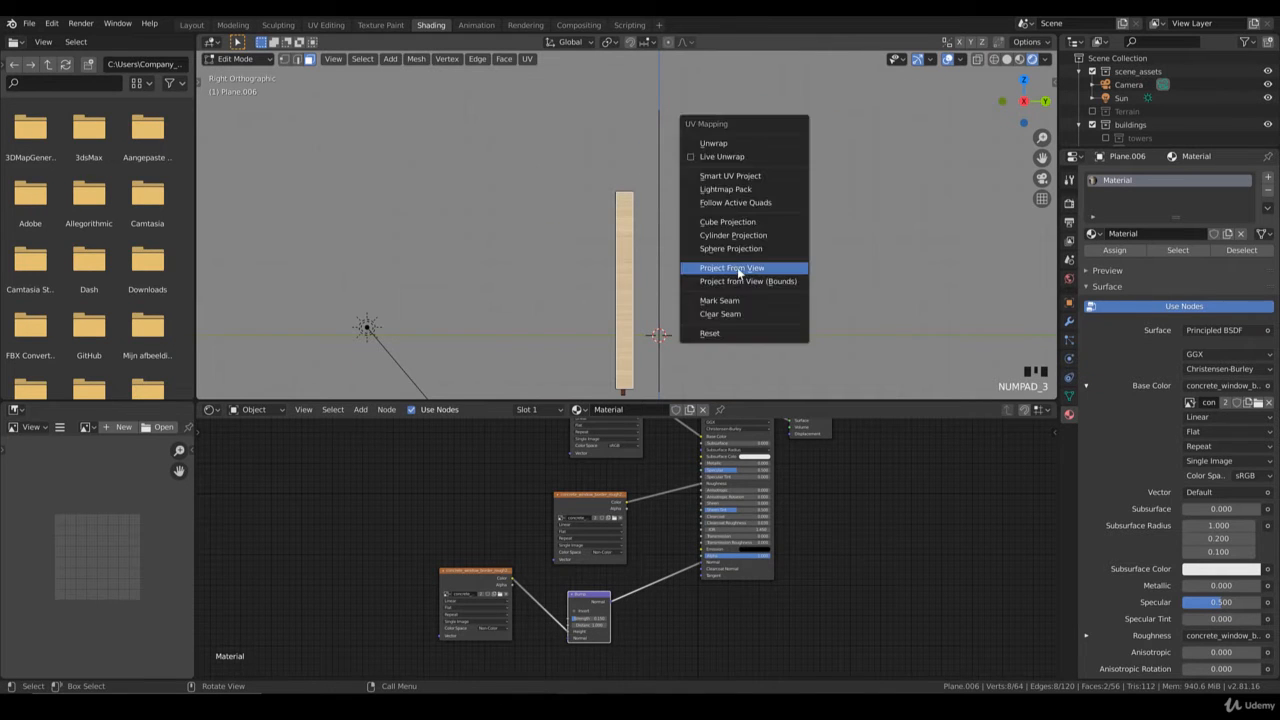
left_click(737, 267)
- Enlarge the side faces' UVs about 2.4 times, move them along the right jamb of the photo's left window, and narrow them along X
left_click(326, 25)
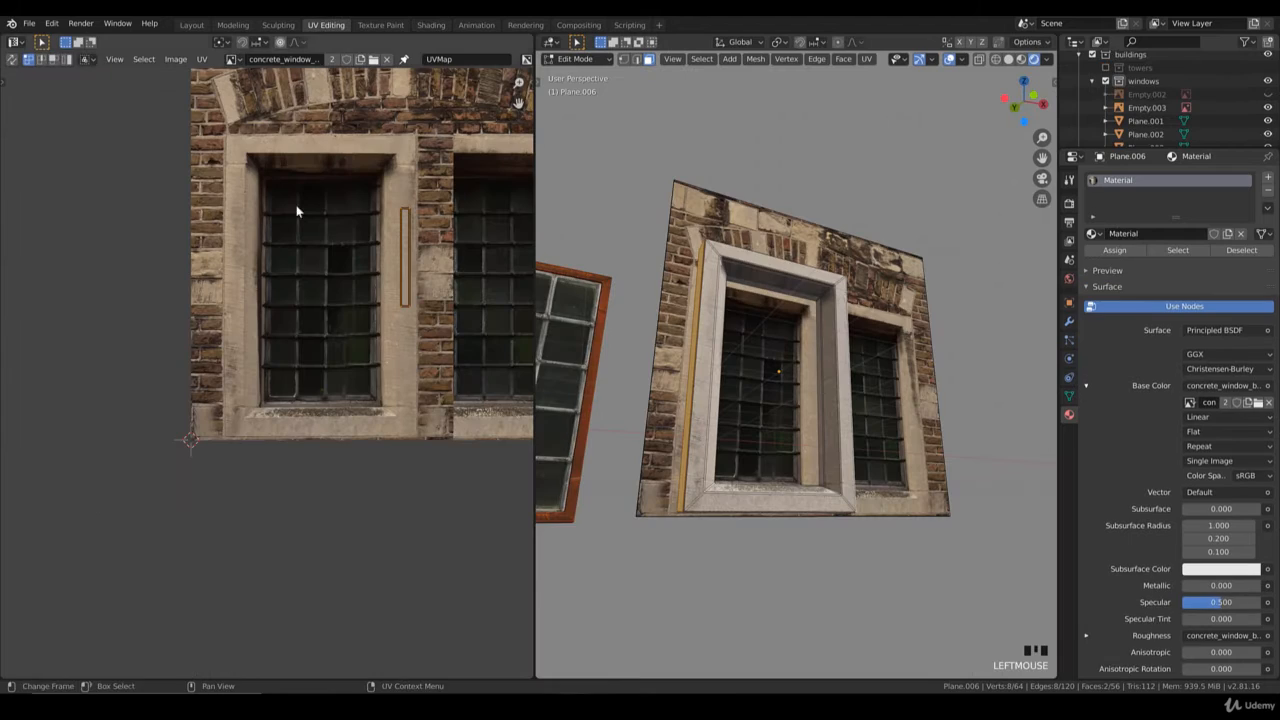
key("s")
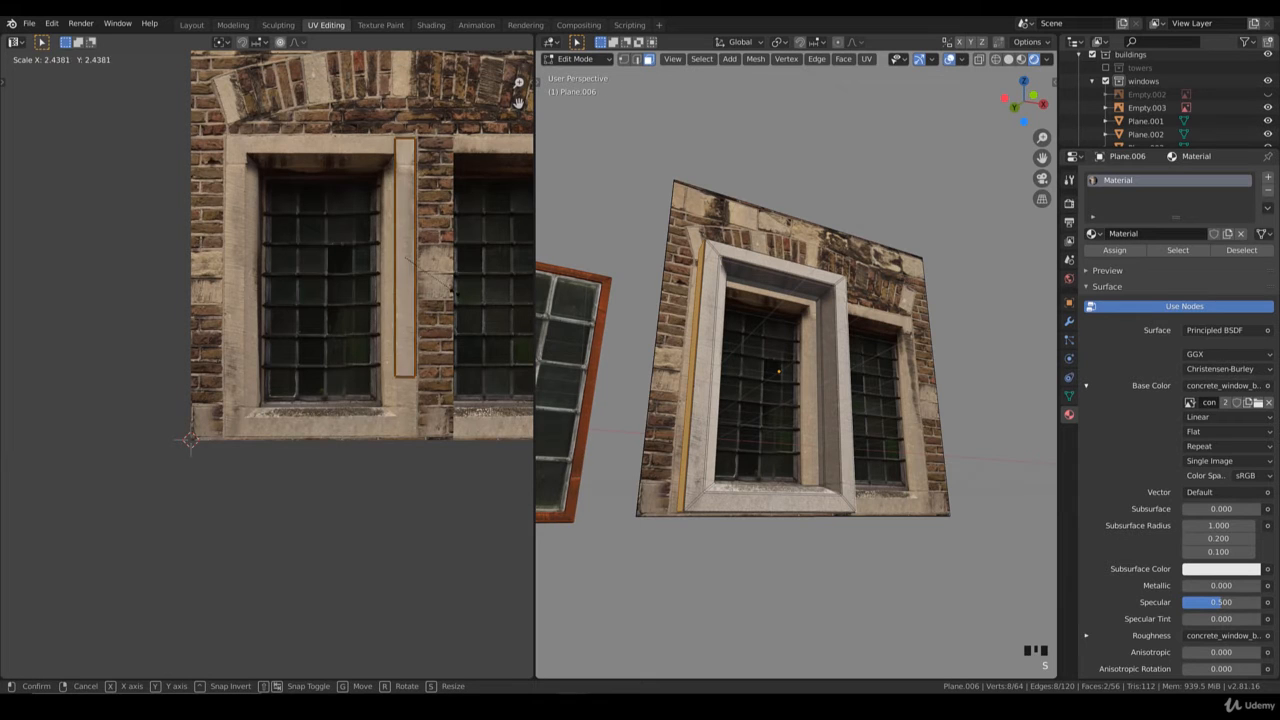
left_click(455, 302)
key("g")
left_click(457, 326)
key("s")
key("x")
left_click(448, 315)
- Refine the size and position of the side faces' UVs so they span the full height of the photo's right jamb of the left window
key("s")
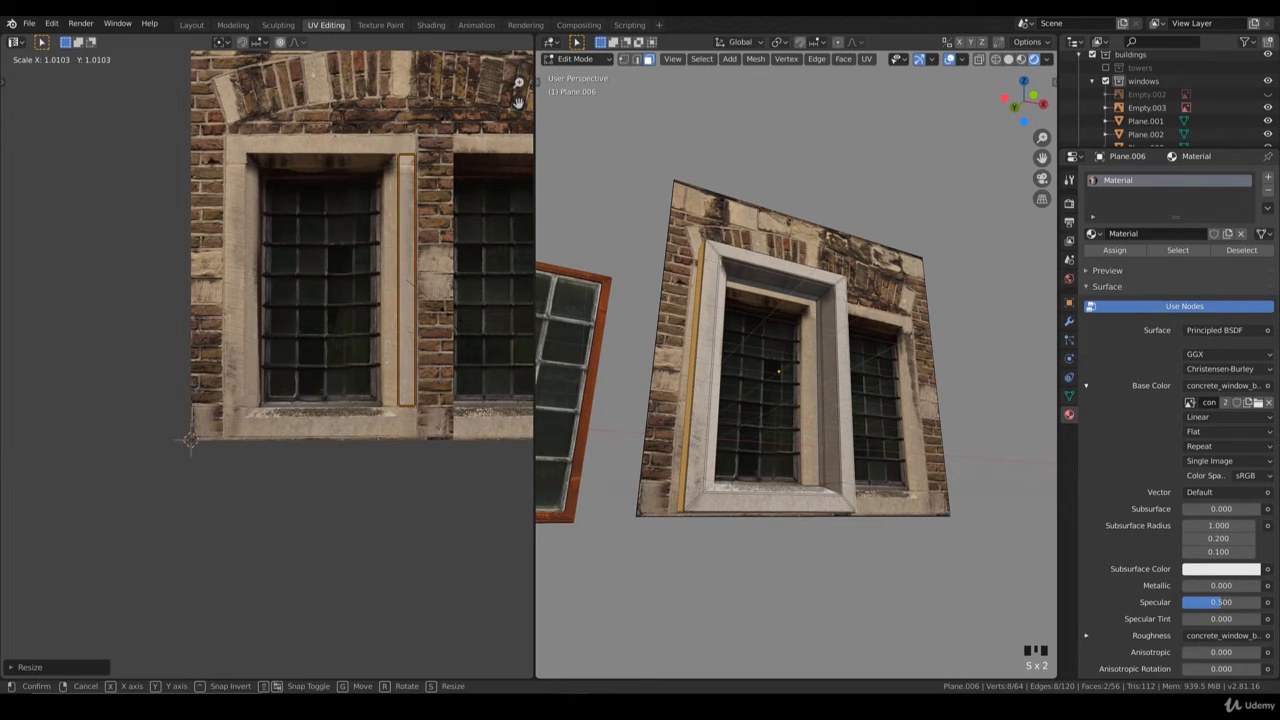
left_click(449, 325)
key("g")
left_click(443, 344)
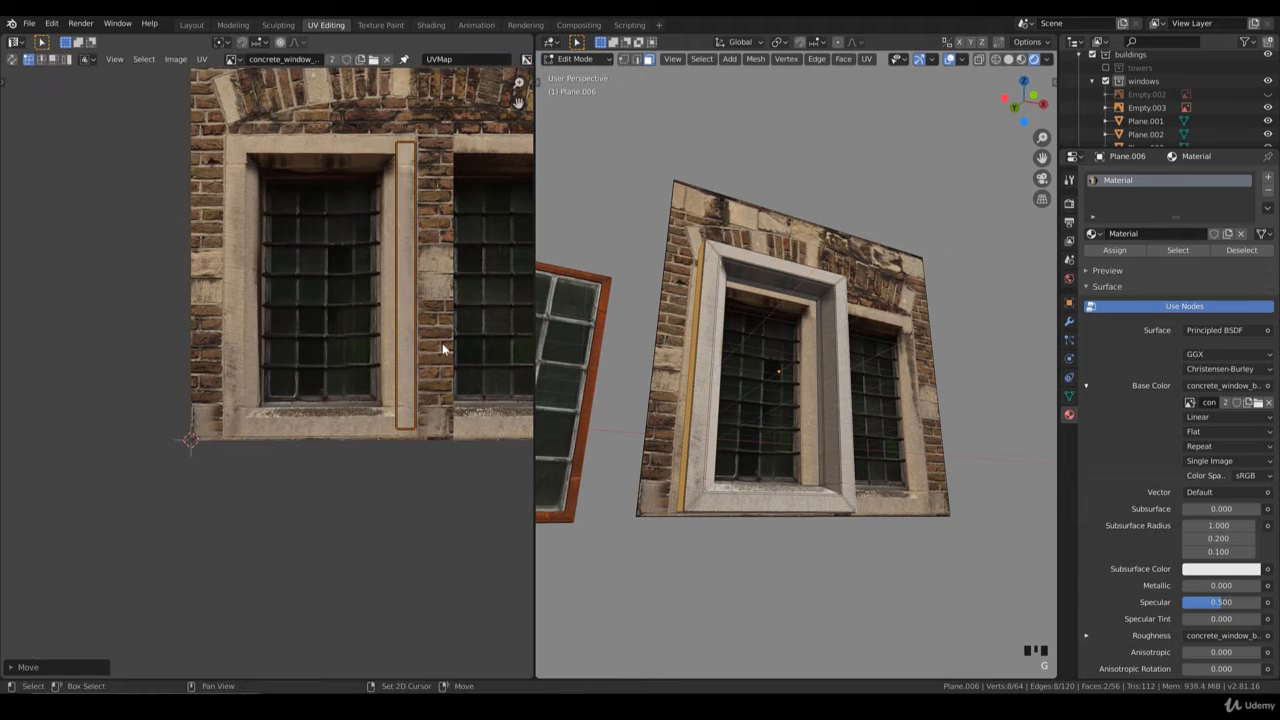
key("s")
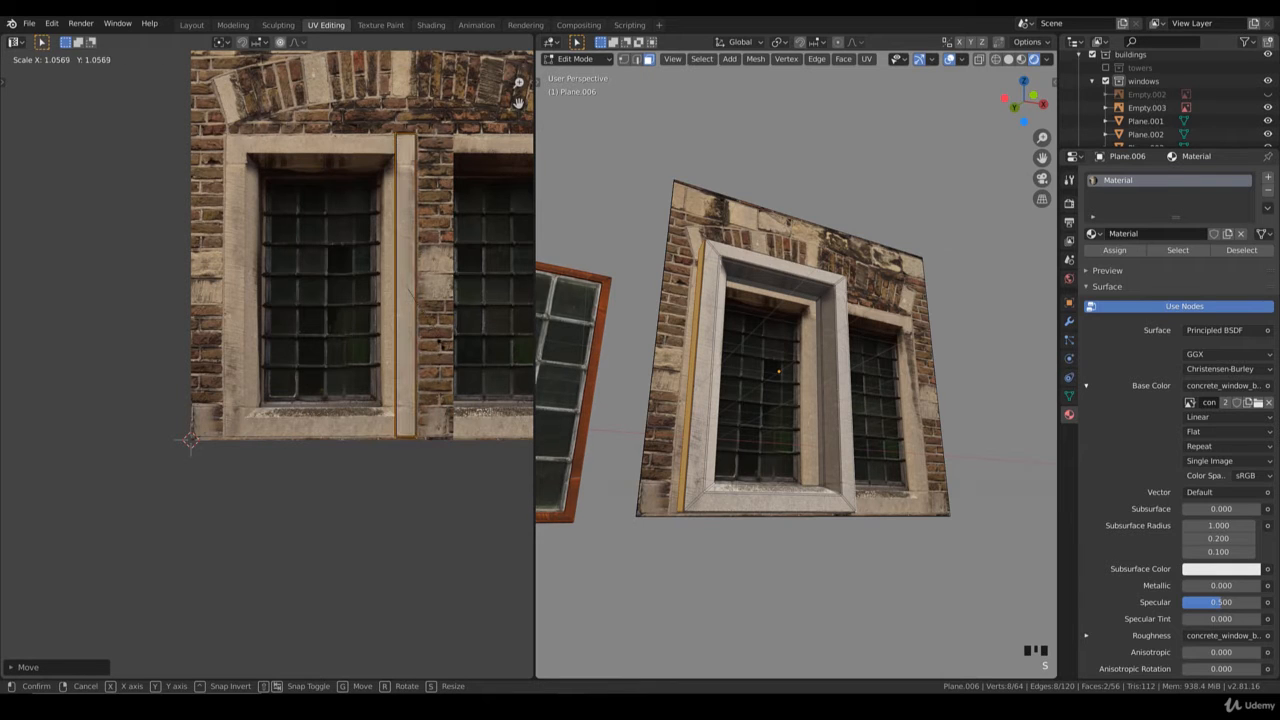
left_click(463, 348)
key("s")
left_click(471, 343)
- Select the surround's outer top and bottom faces and unwrap them with Project From View in the top view
key("Tab")
middle_click_drag(640, 340, 602, 448)
key("Tab")
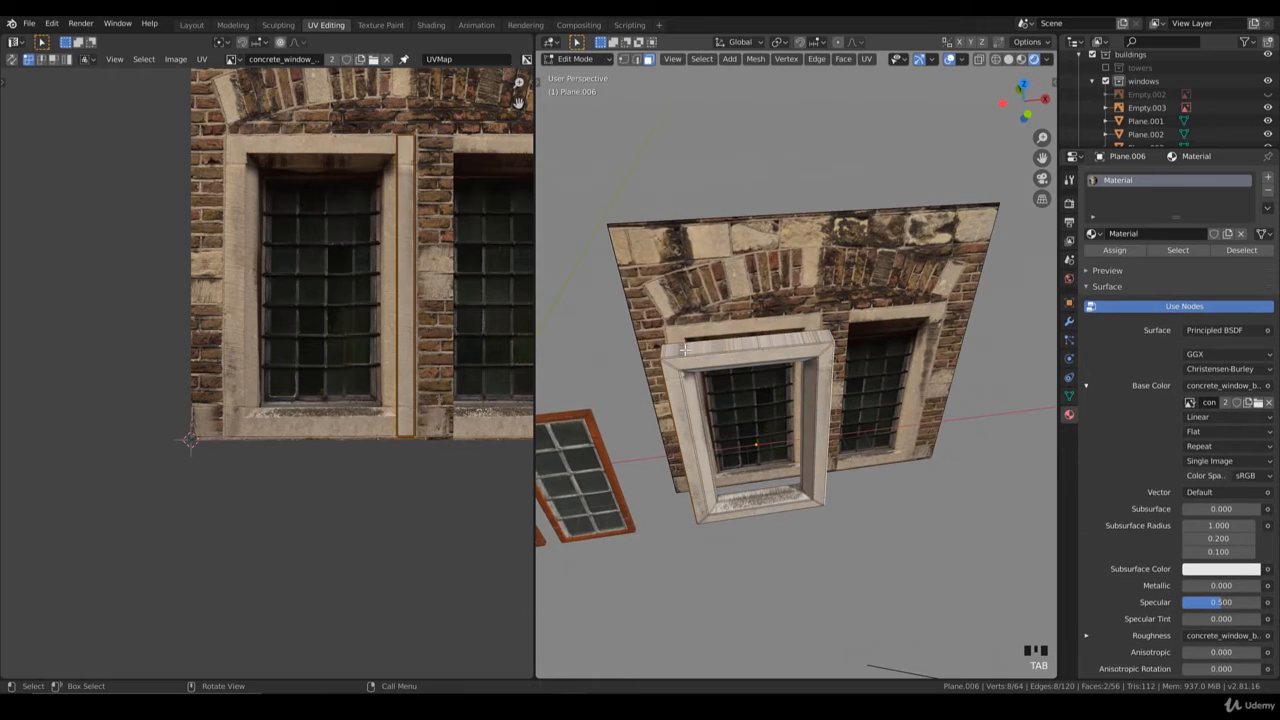
middle_click_drag(684, 348, 700, 372)
left_click(698, 370, "shift")
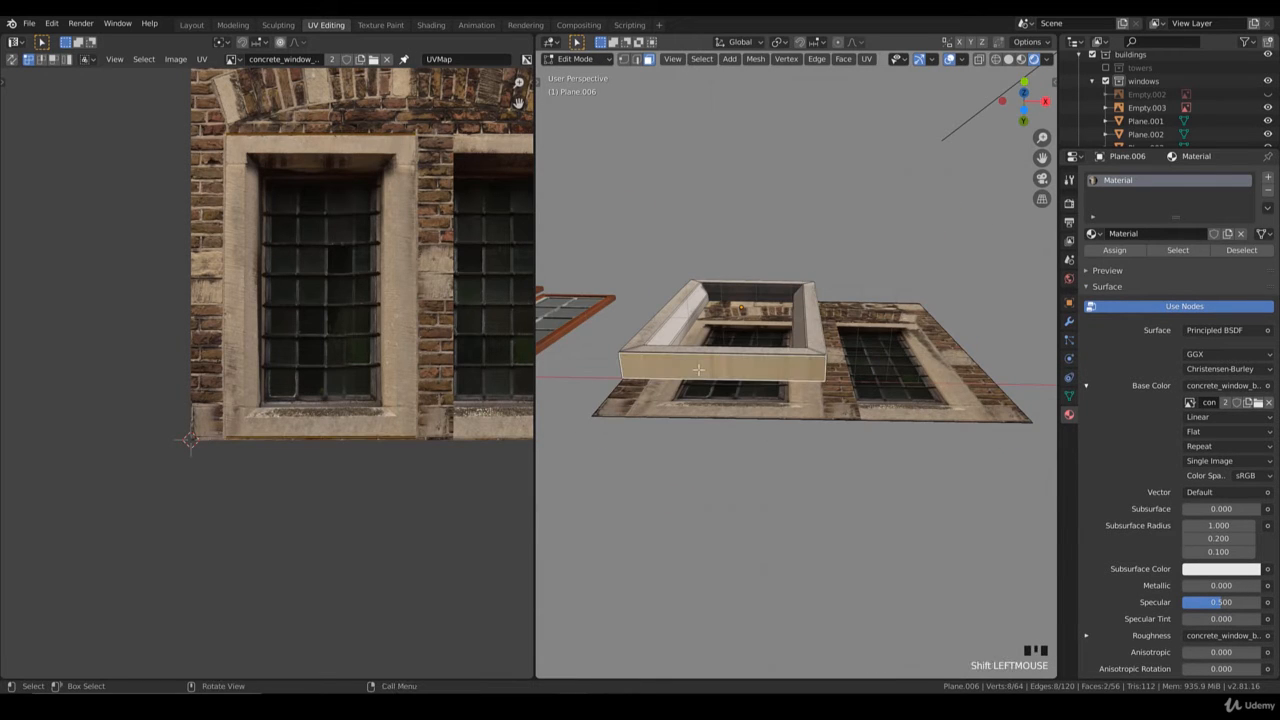
key("KP_7")
key("u")
left_click(700, 371)
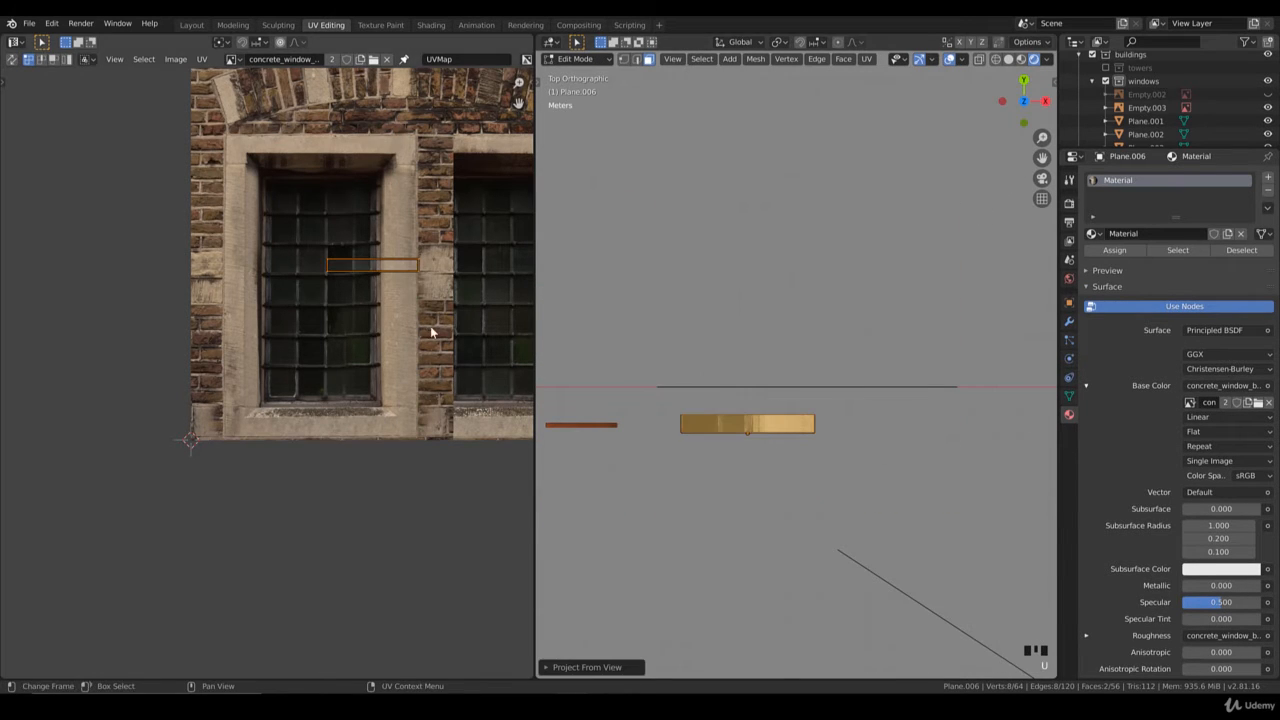
- Move the top and bottom faces' UVs onto the stone sill below the photo's left window and scale them along X
key("g")
left_click(345, 472)
key("s")
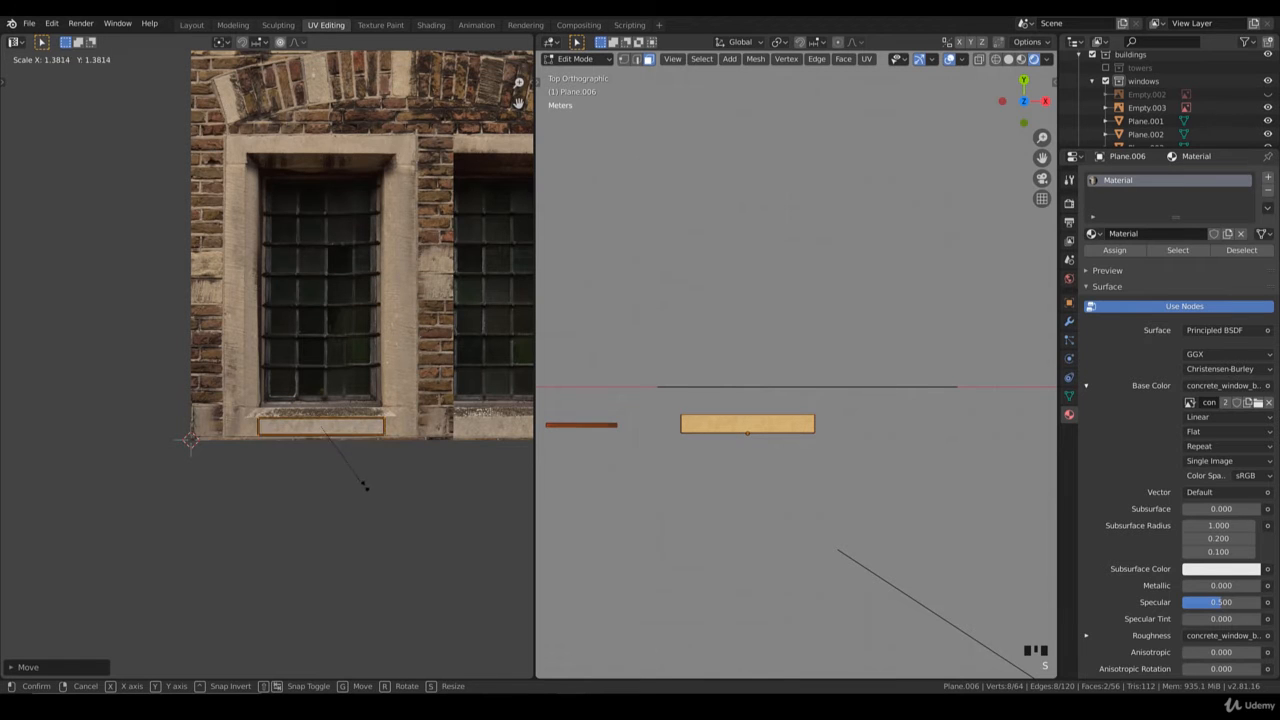
key("x")
left_click(392, 503)
key("Tab")
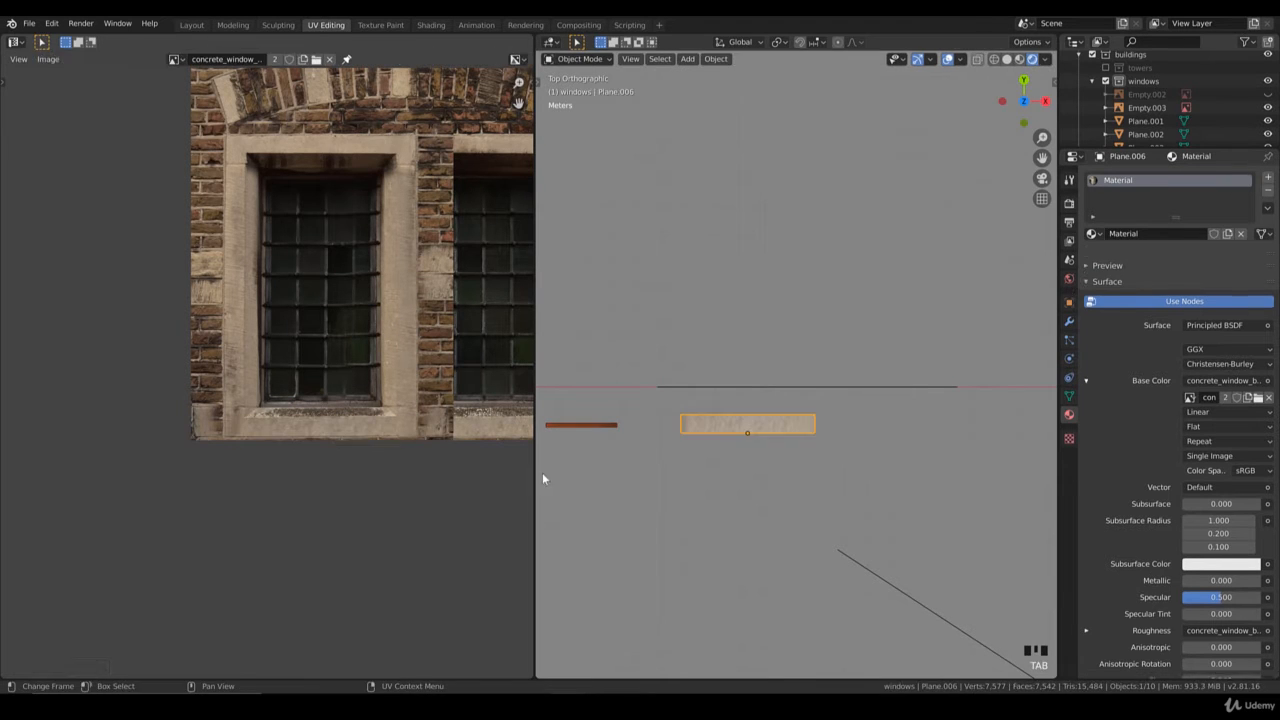
middle_click_drag(616, 484, 637, 303)
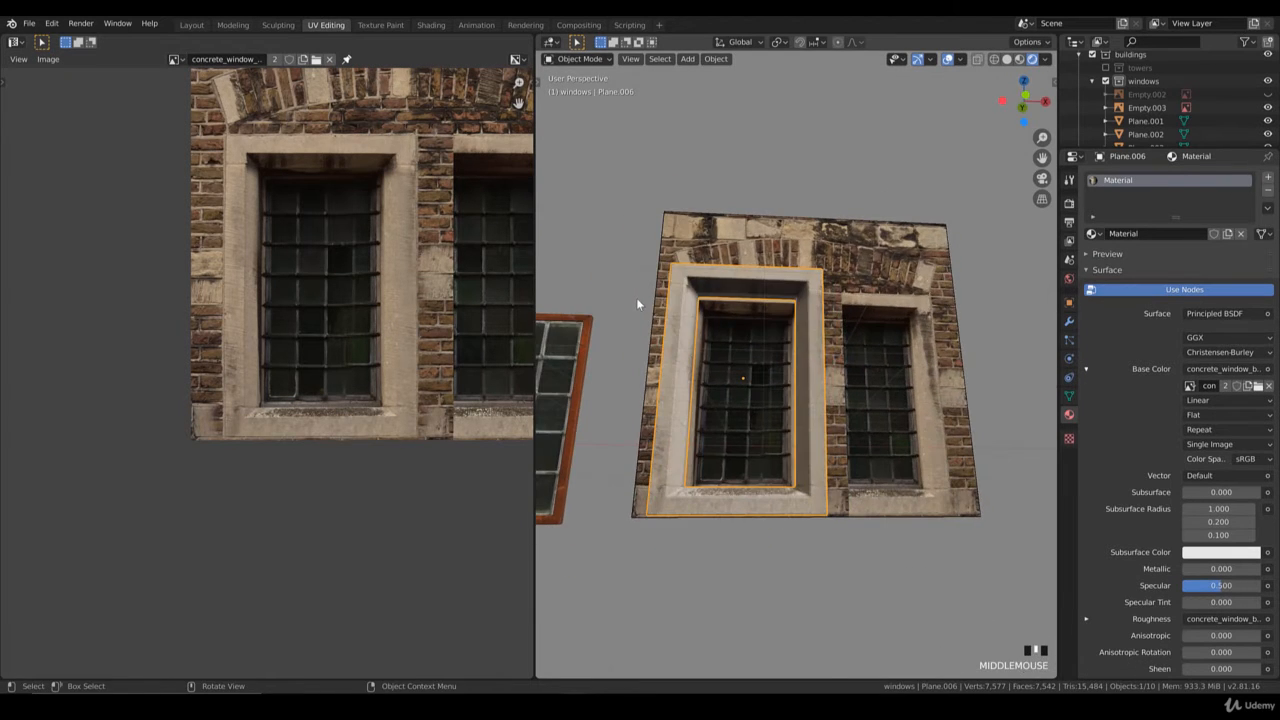
- Switch to the Shading workspace and set the Specular of the surround's material to 0.010
left_click(431, 25)
mouse_move(663, 346)
middle_mouse_down()
mouse_move(784, 324)
mouse_move(845, 293)
middle_mouse_up()
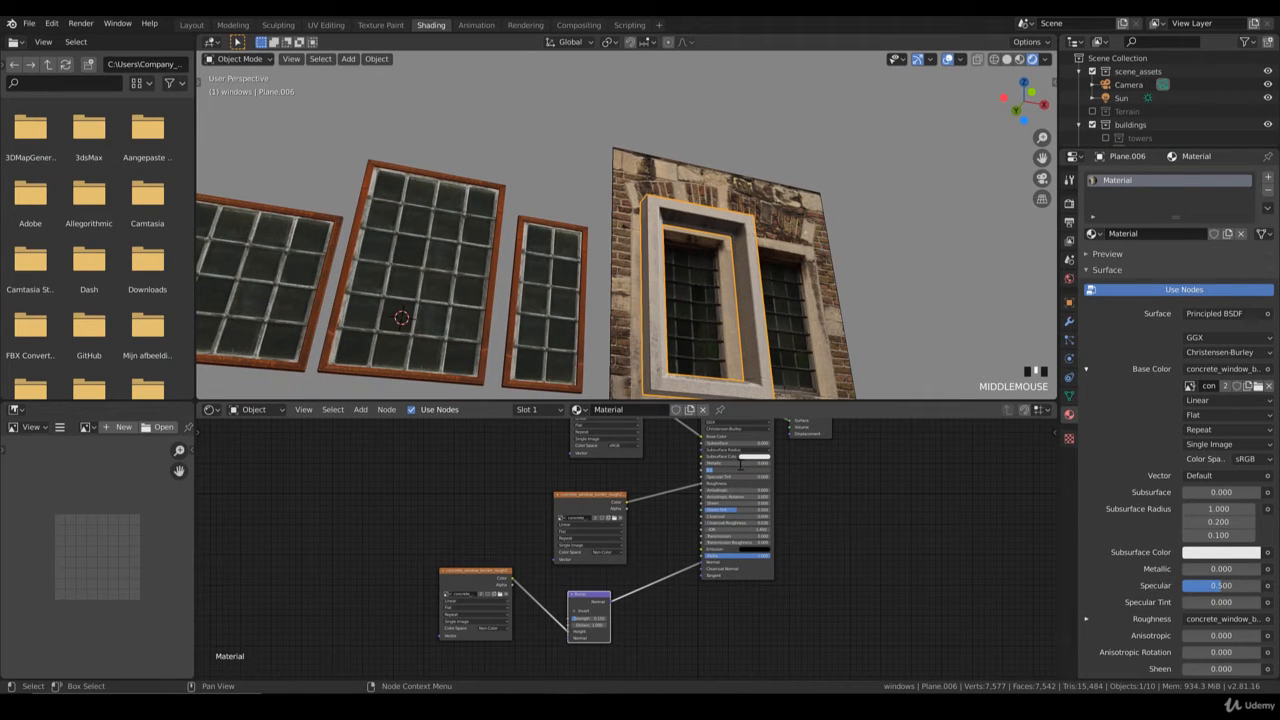
left_click_drag(740, 463, 700, 463)
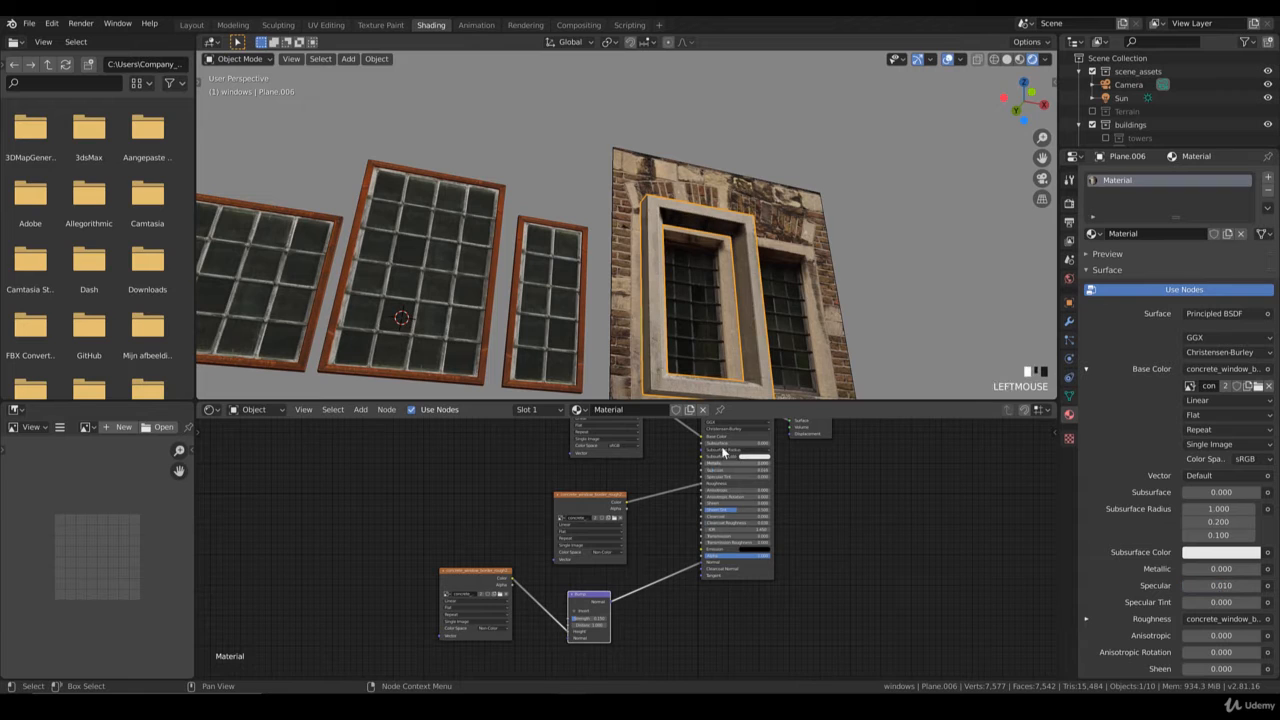
- Delete the reference photo empty behind the surround in the front view
key("KP_1")
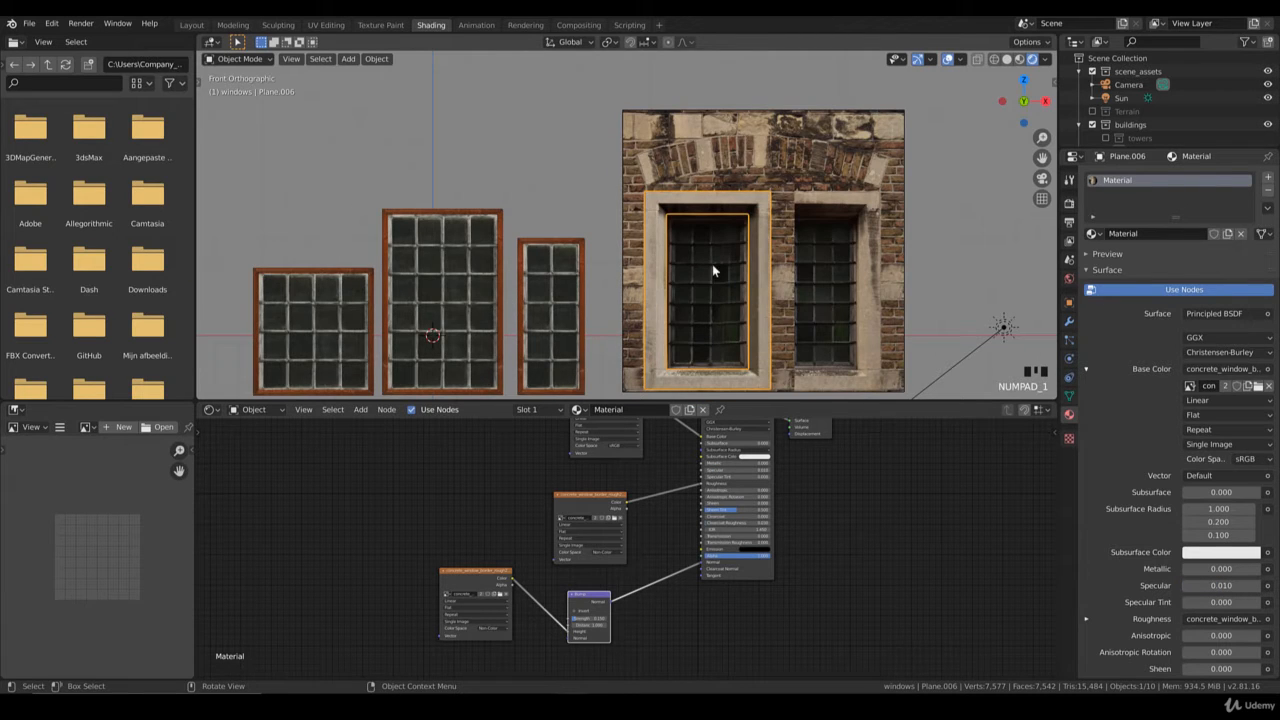
left_click(856, 183)
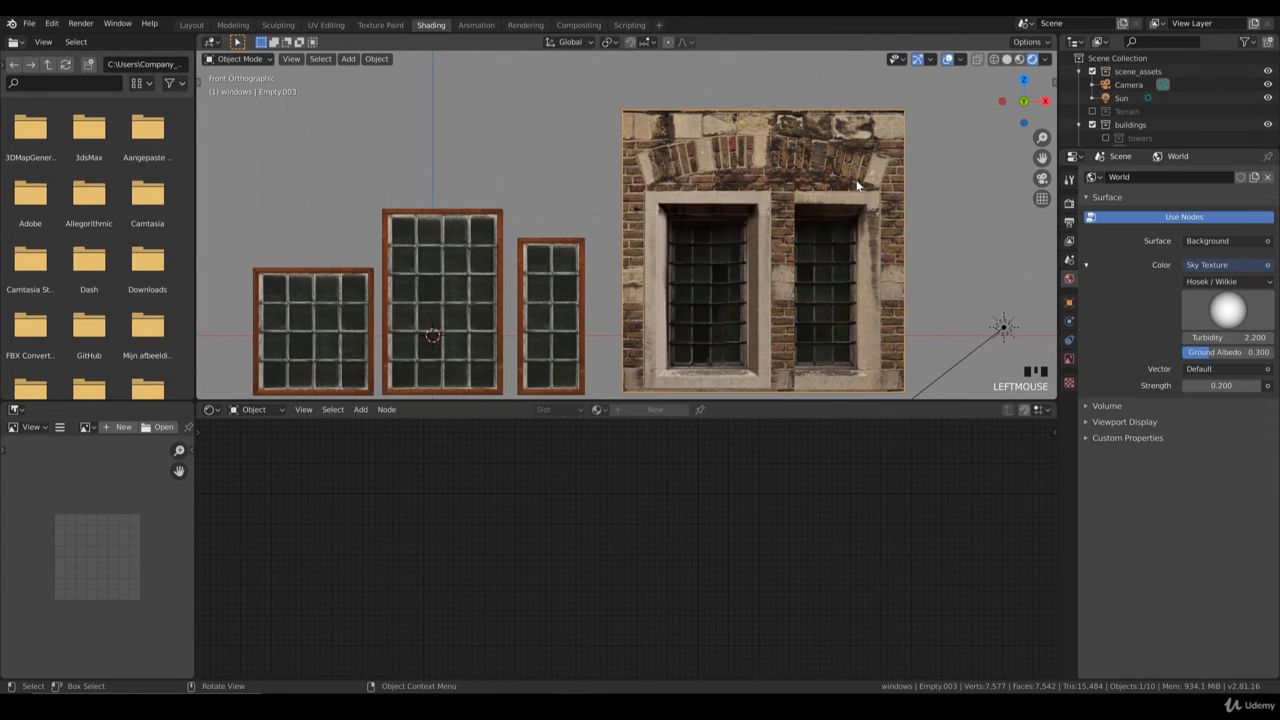
key("Delete")
scroll(540, 187, "down", 3)
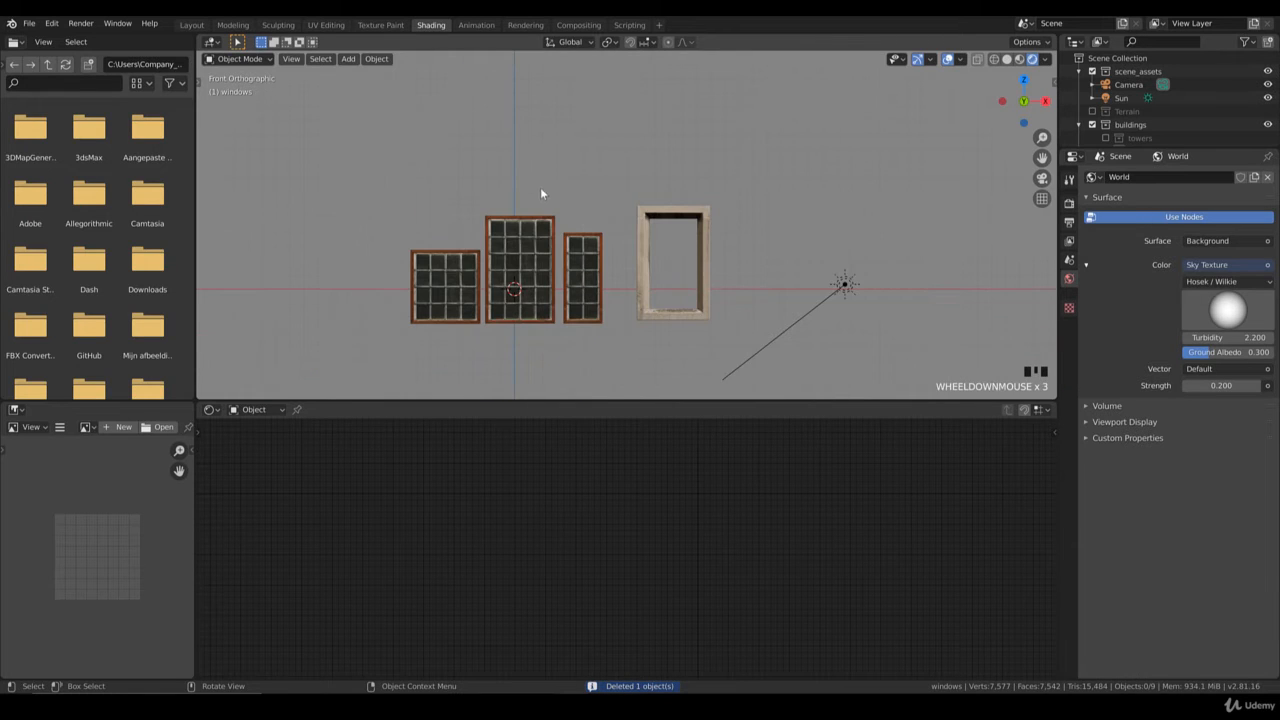
- Select the tall middle window's glass and frame, duplicate them, and place the copies over the stone surround
left_click(530, 262)
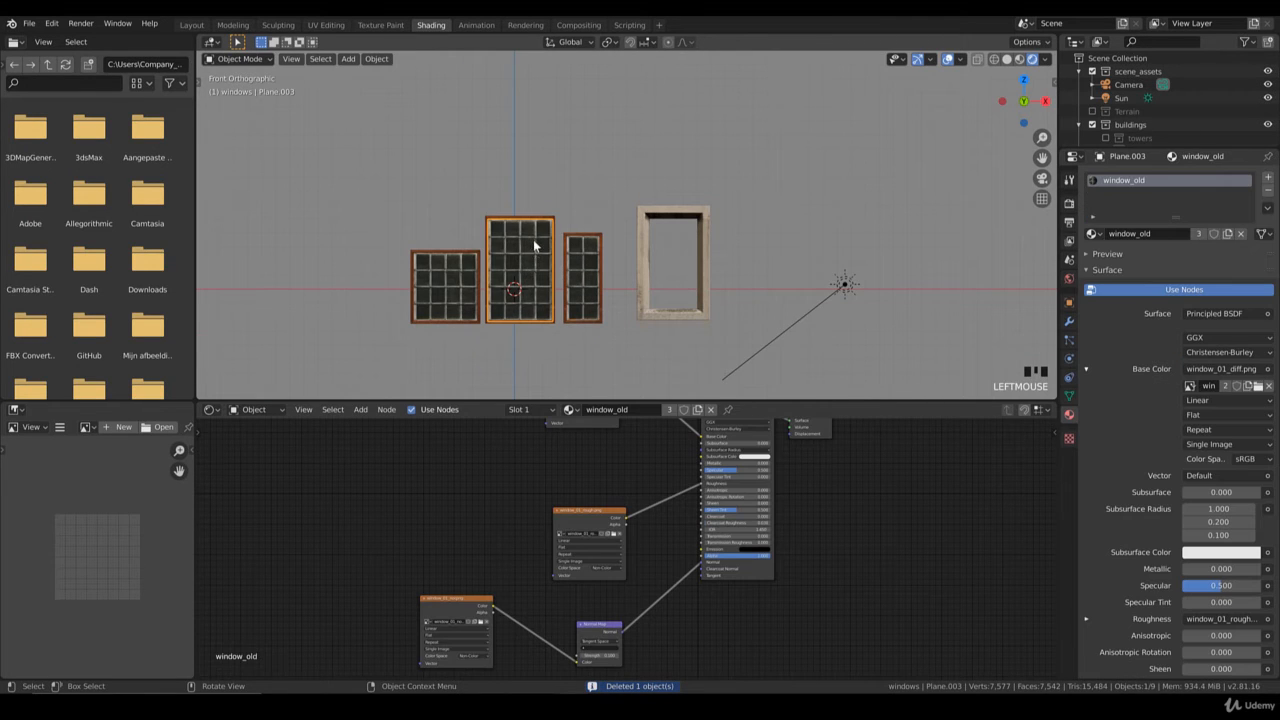
scroll(534, 236, "up", 3)
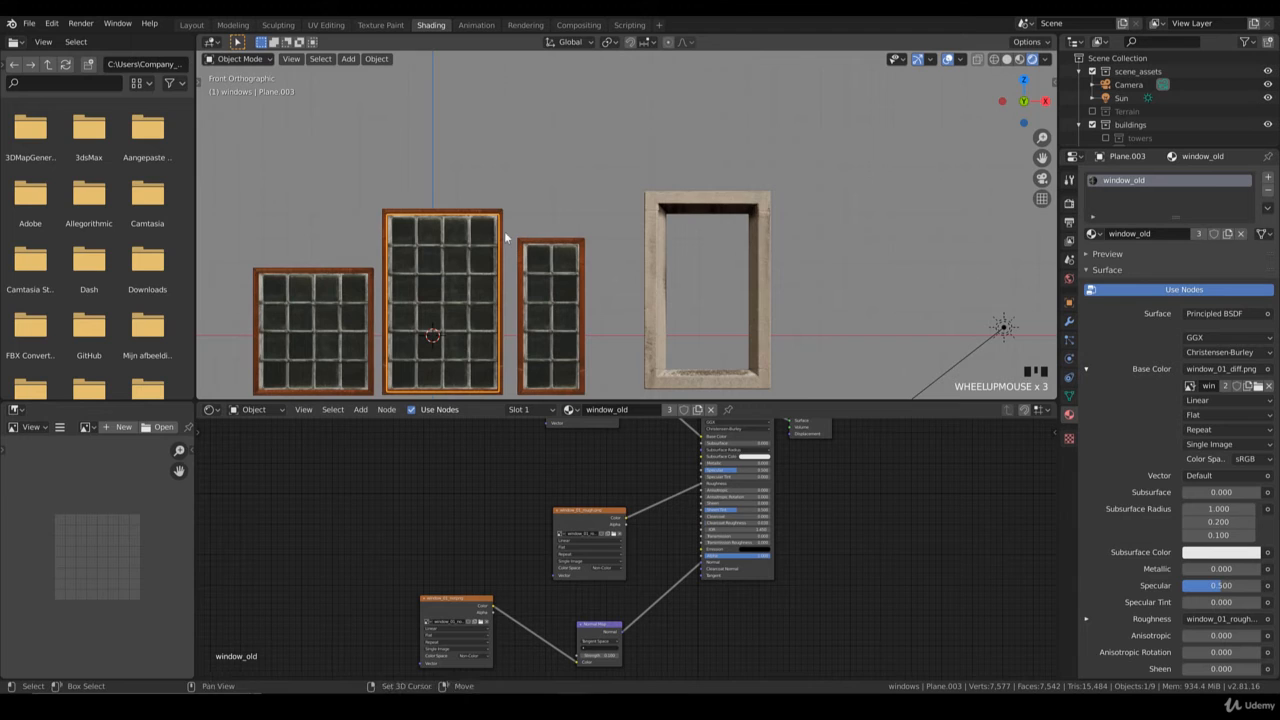
left_click(502, 237, "shift")
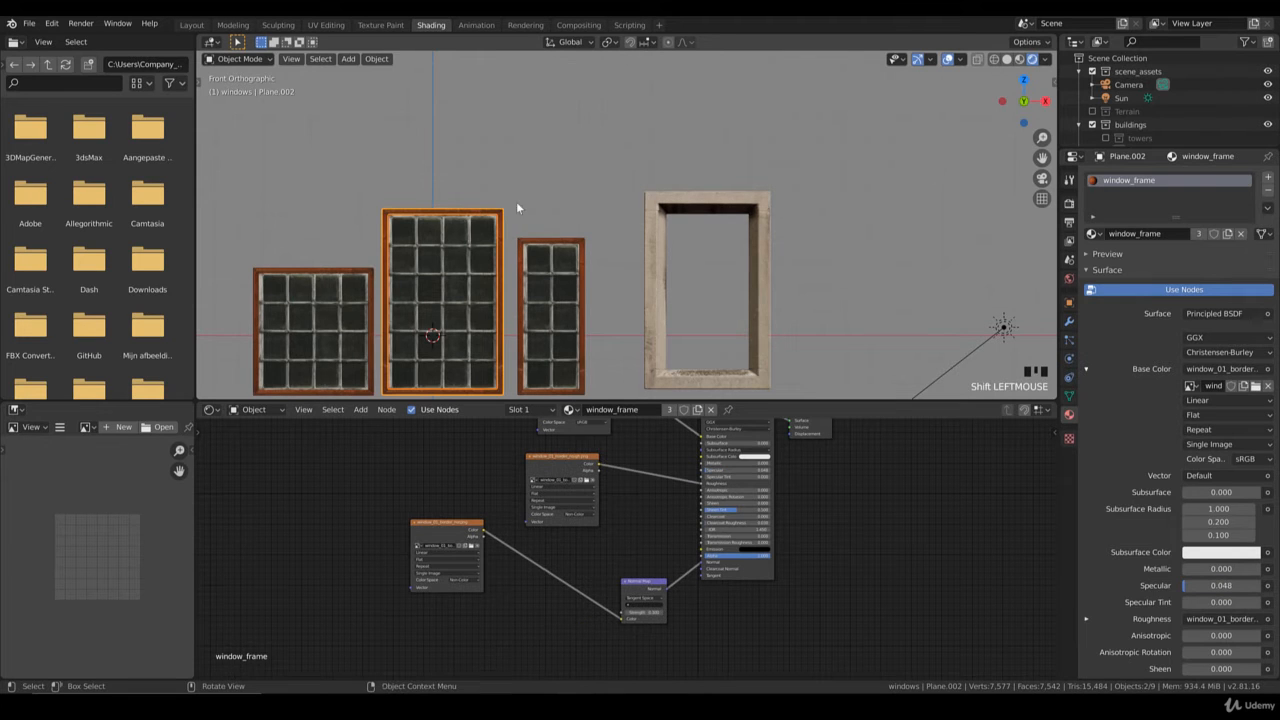
key("shift+d")
left_click(800, 251)
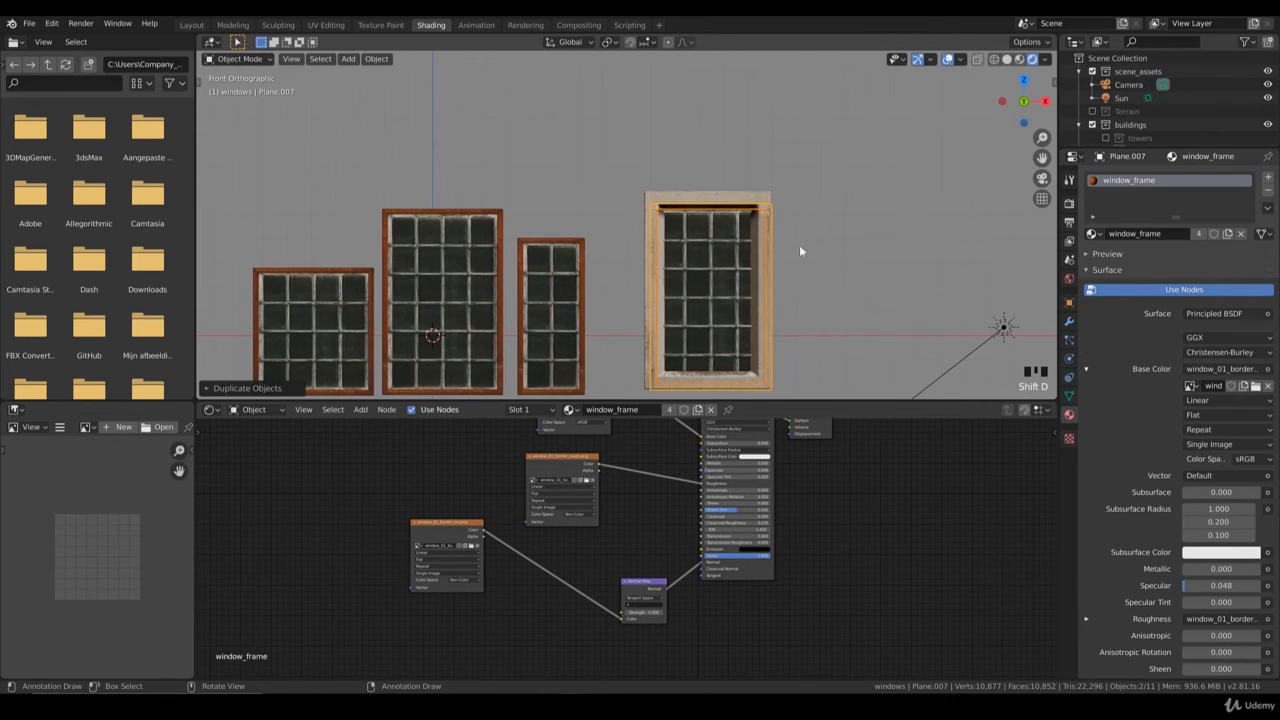
- Scale the duplicated window down to the width of the surround's opening and position it at the opening's base
key("s")
left_click(803, 282)
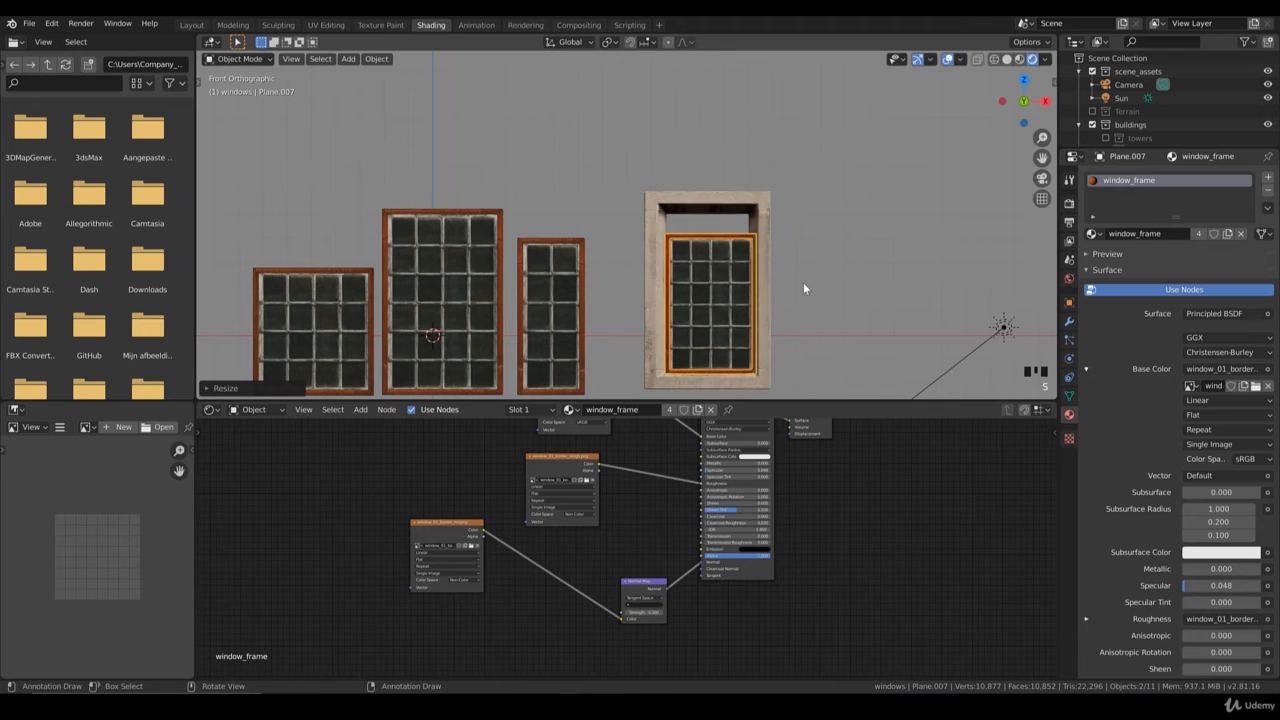
key("g")
left_click(792, 272)
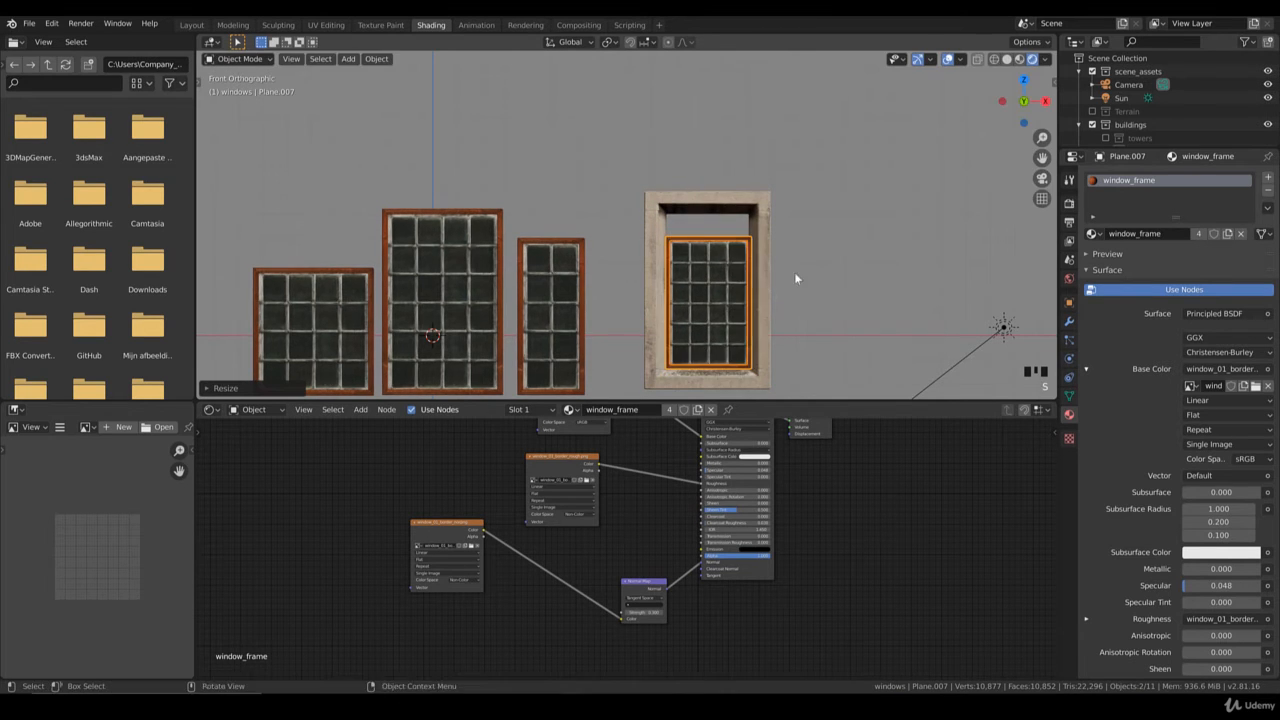
middle_click_drag(794, 272, 760, 251, "shift")
scroll(791, 268, "up", 2)
key("g")
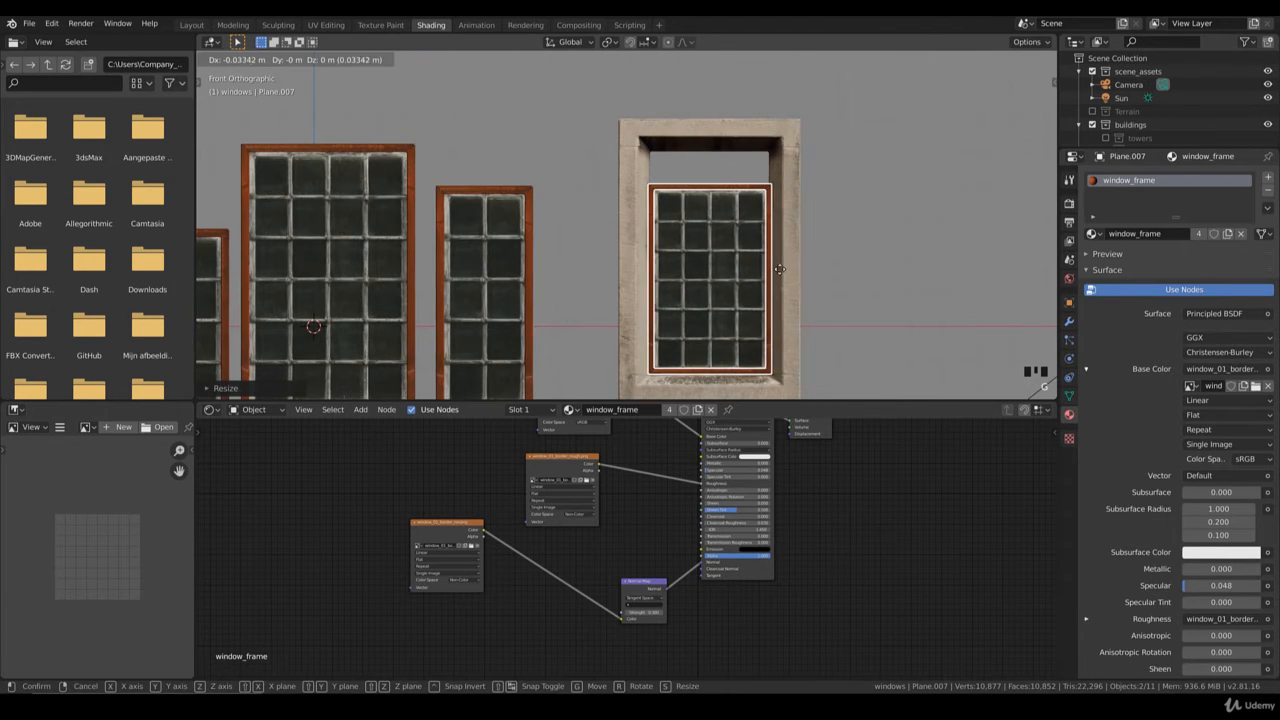
left_click(785, 268)
- Select the copied frame's top rail in wireframe Edit Mode and move it up about 0.86 m along Z to the opening's top
scroll(786, 264, "down", 3)
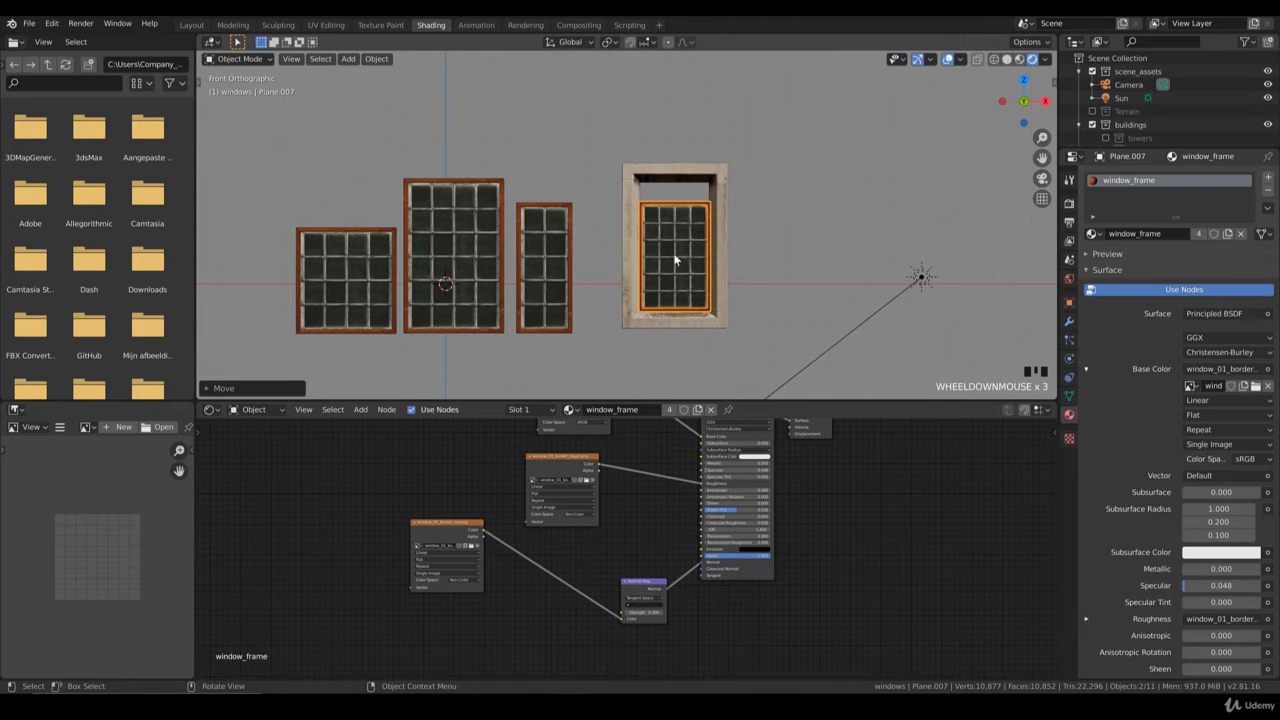
scroll(675, 270, "up", 3)
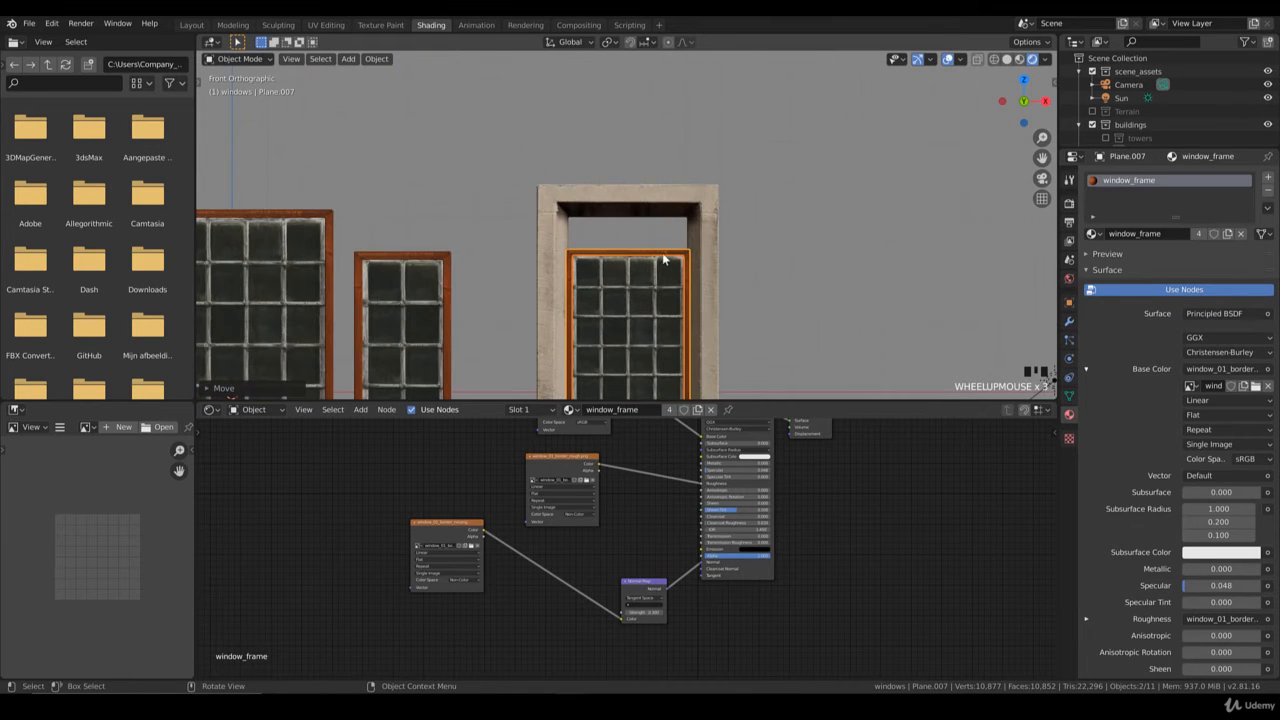
key("Tab")
key("z")
left_click(637, 254)
key("b")
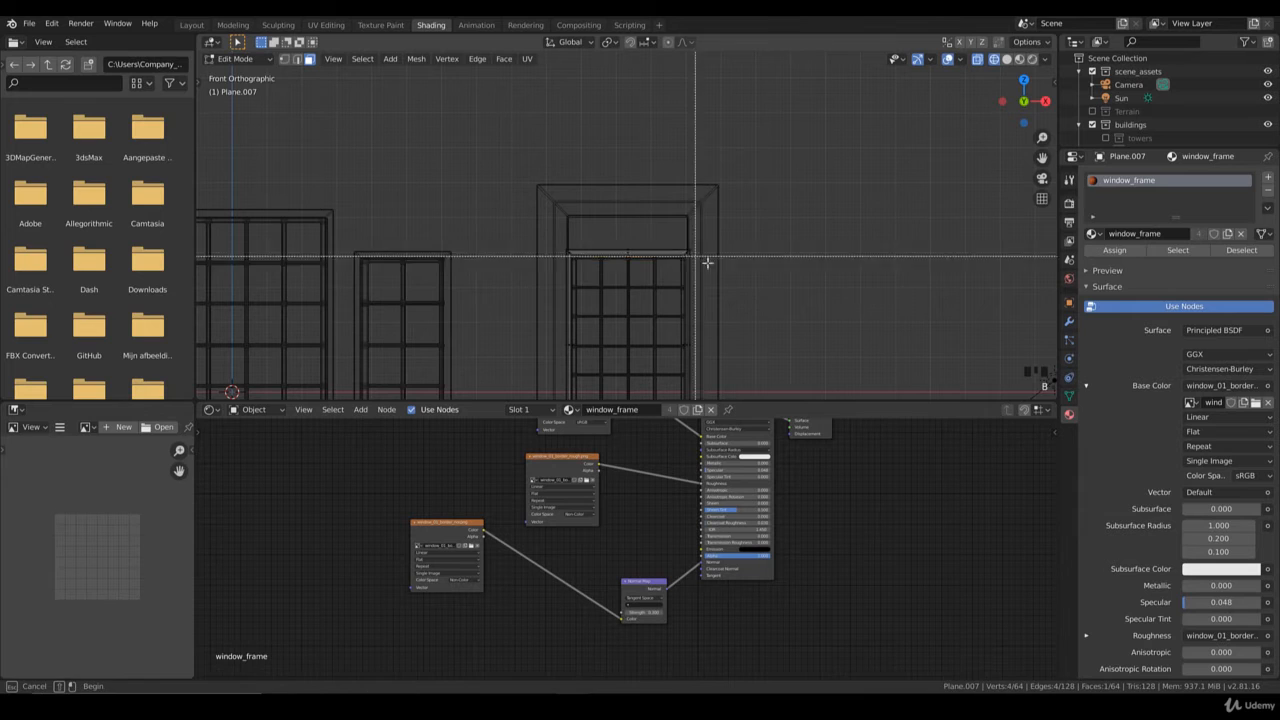
left_click_drag(558, 216, 712, 267)
key("g")
key("z")
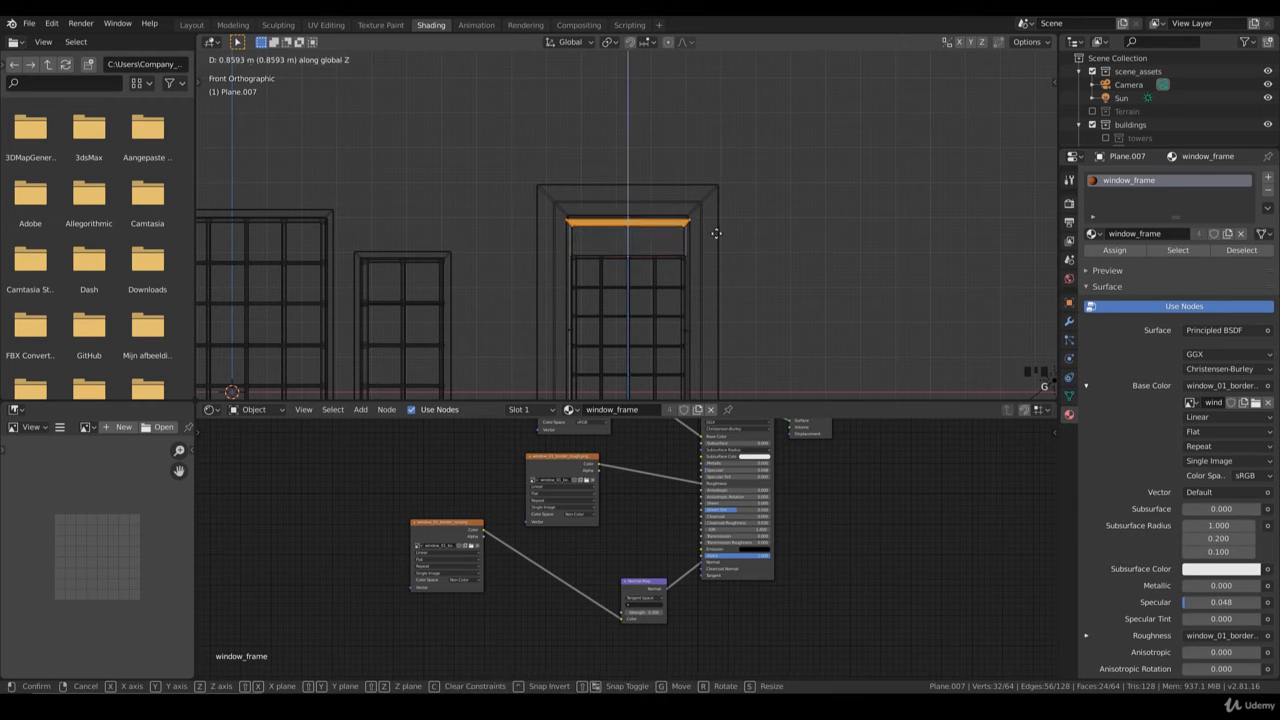
left_click(716, 234)
key("Tab")
- Switch the viewport to Solid shading and delete the duplicated glass panel inside the stretched frame
key("z")
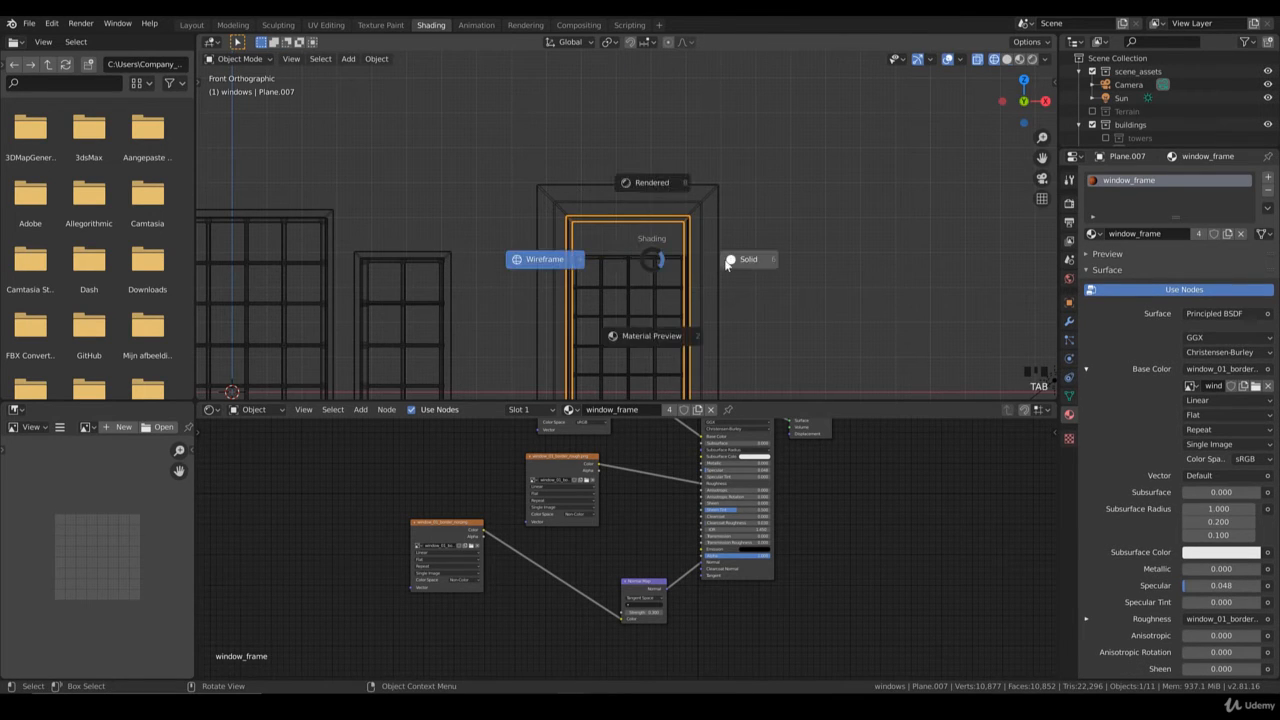
left_click(728, 261)
left_click(644, 262)
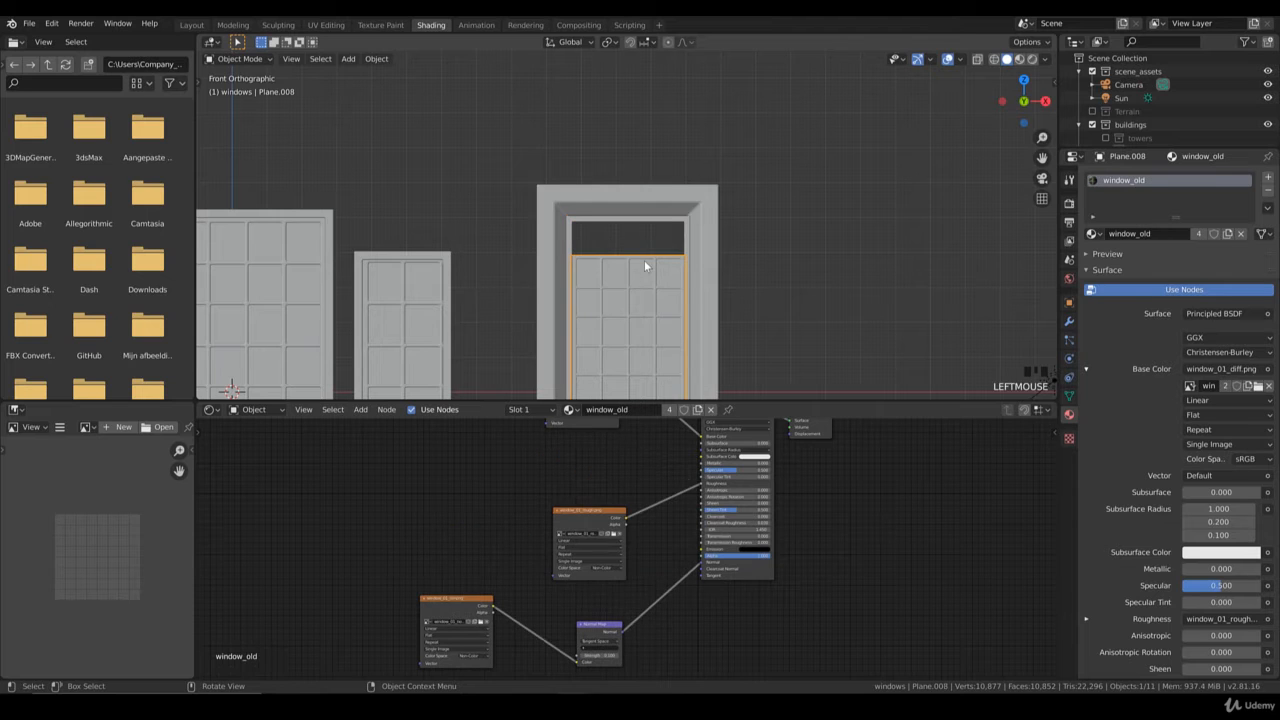
scroll(677, 279, "down", 2)
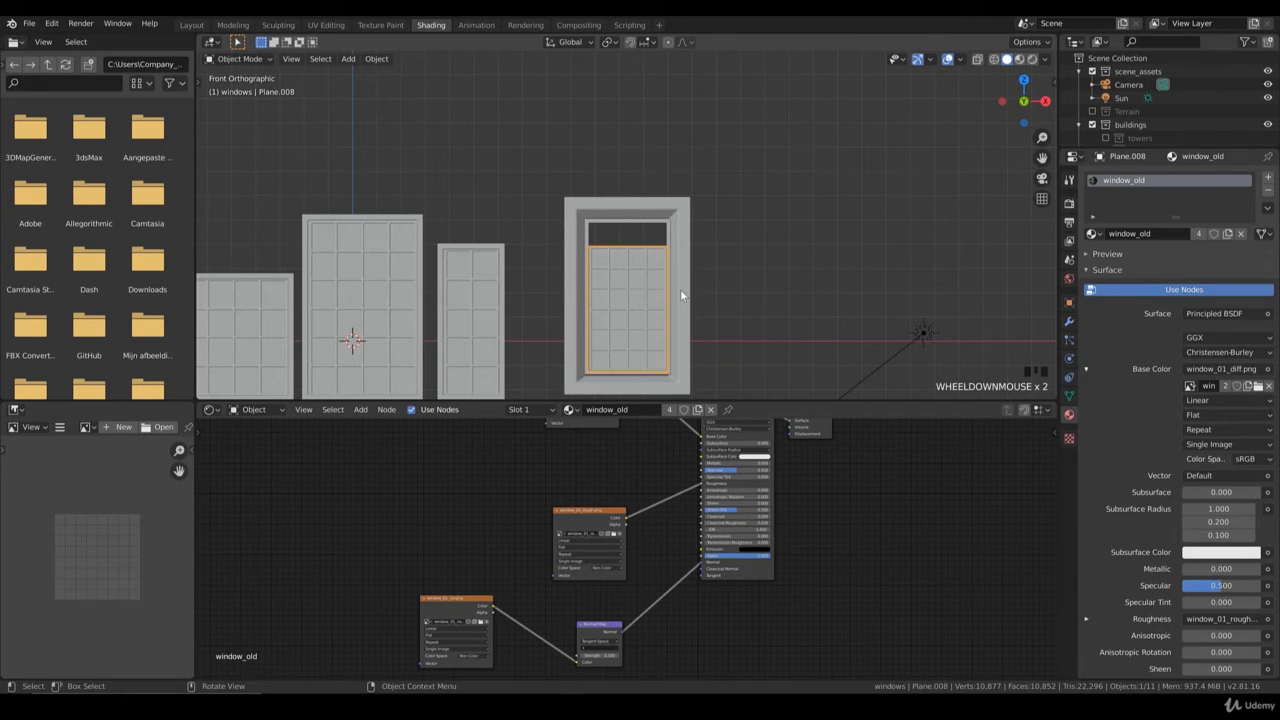
key("Delete")
- Select the copied frame's bottom rail and move it down along Z to meet the surround's sill
scroll(635, 338, "up", 1)
left_click(632, 330)
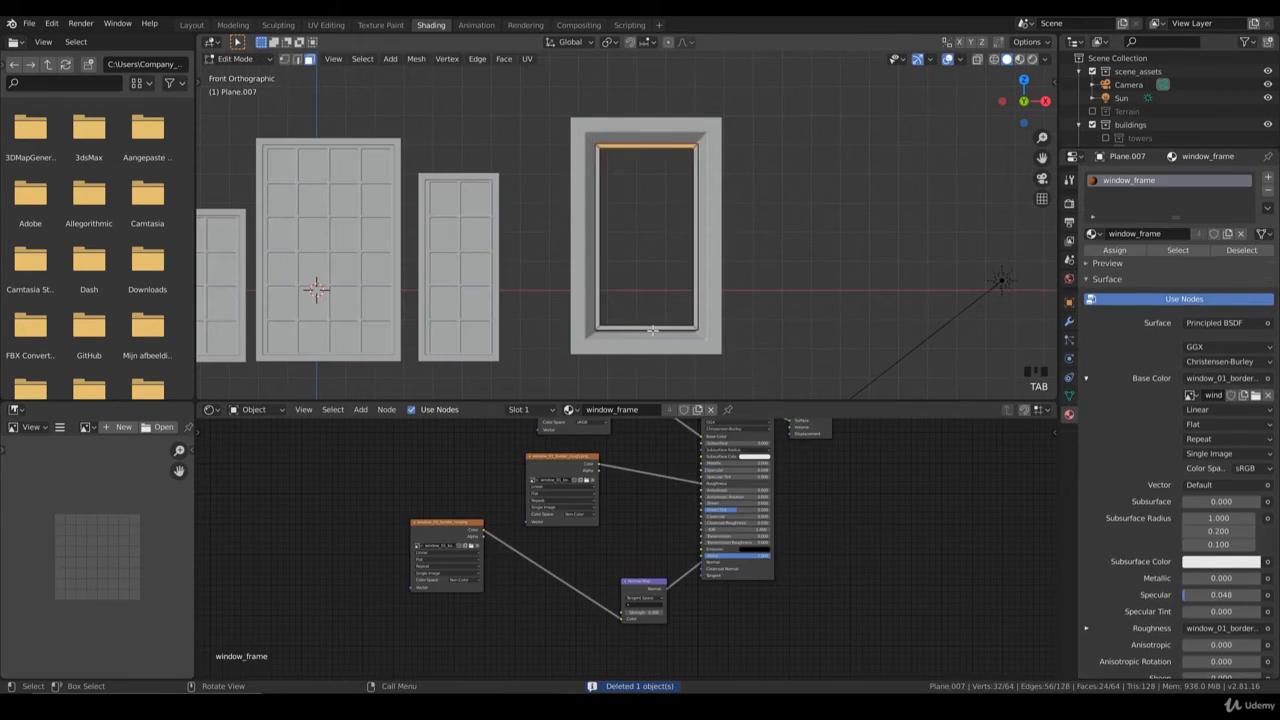
key("ctrl+Tab")
left_click(714, 341)
left_click_drag(735, 351, 588, 310)
middle_click_drag(680, 327, 685, 299, "shift")
key("z")
left_click(729, 314)
scroll(727, 313, "up", 2)
key("g")
key("z")
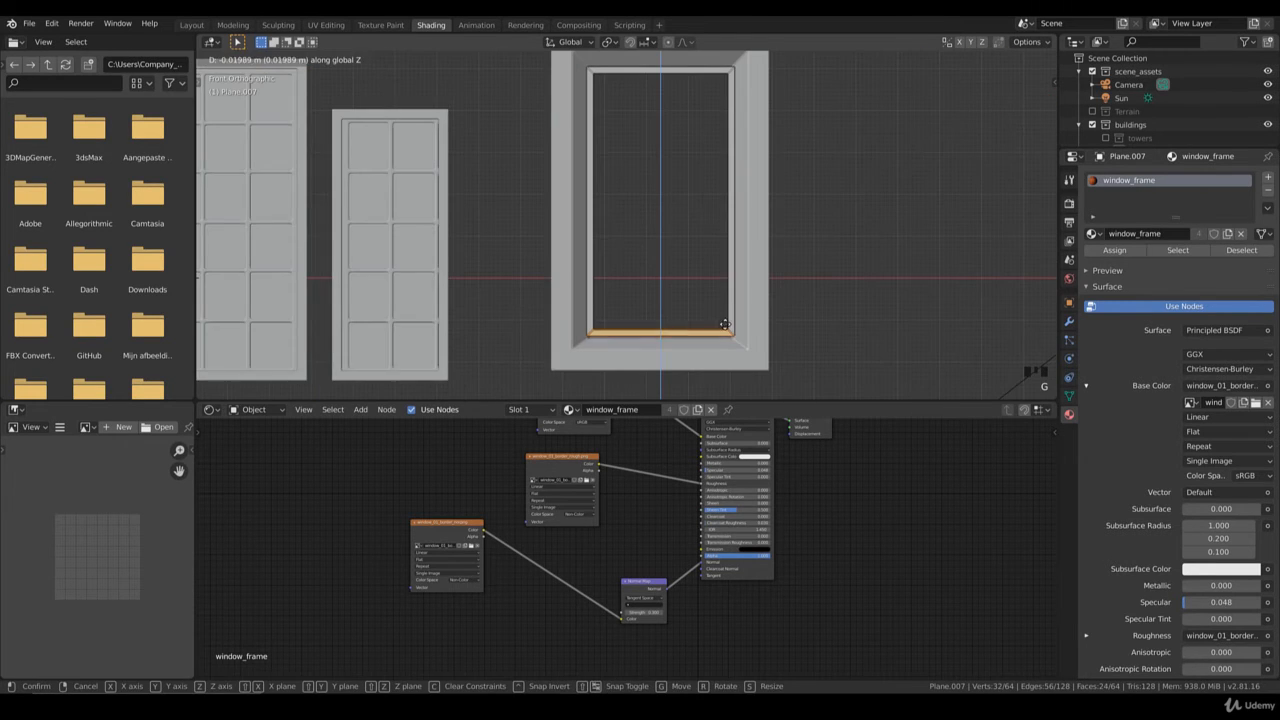
left_click(725, 347)
key("Tab")
- Move the frame about 0.13 m along Y into the depth of the surround
middle_click_drag(744, 257, 703, 284)
key("g")
key("y")
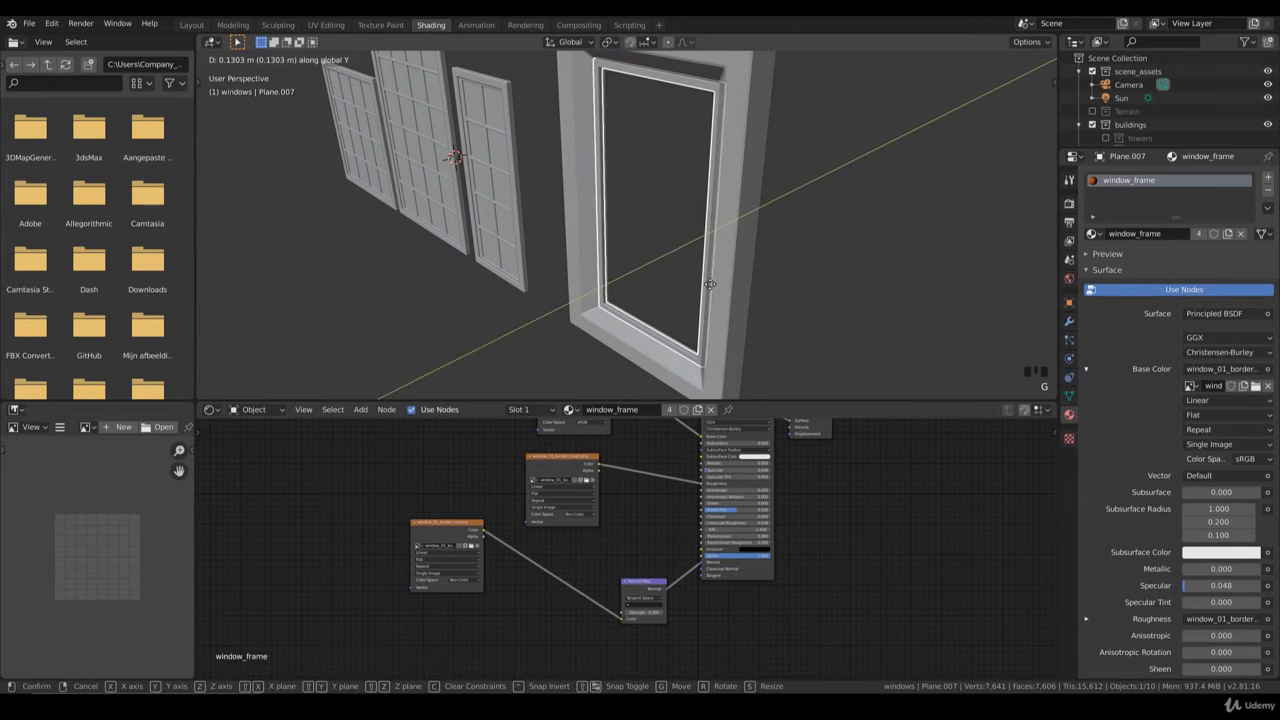
left_click(714, 281)
- Select the entire window frame mesh in Edit Mode and scale it slightly along Z to fit the surround's opening
key("KP_1")
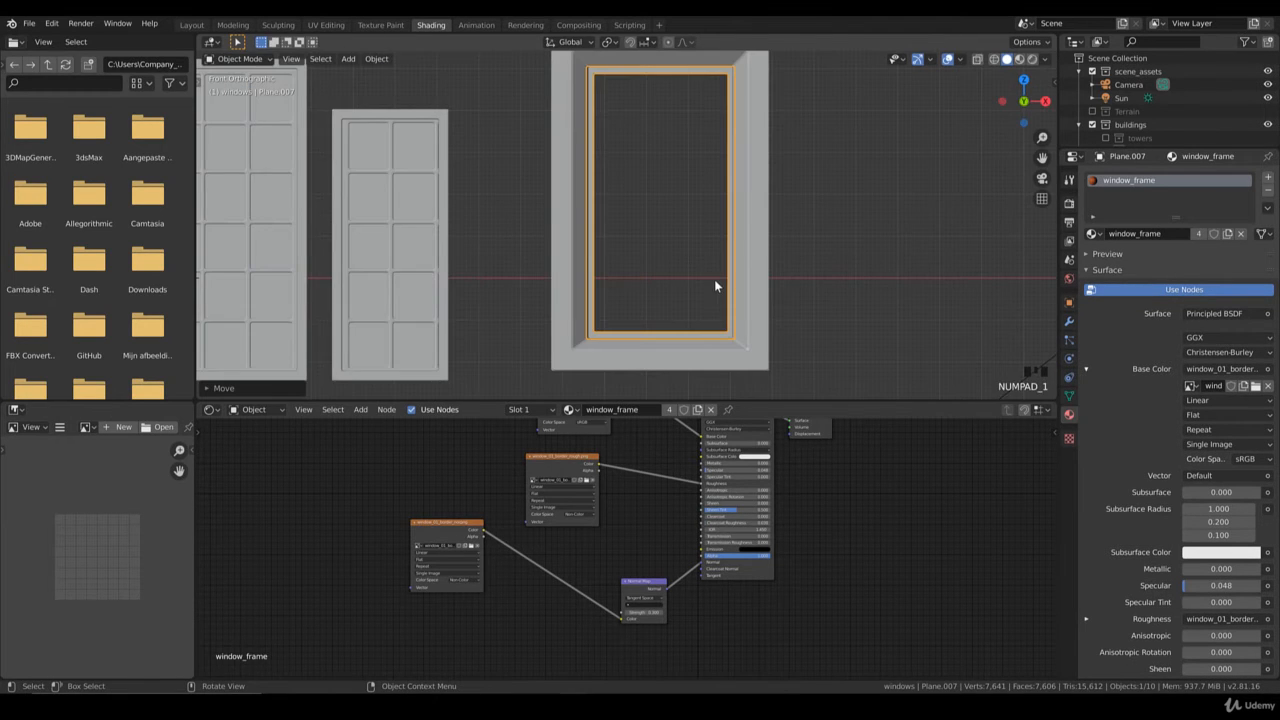
key("g")
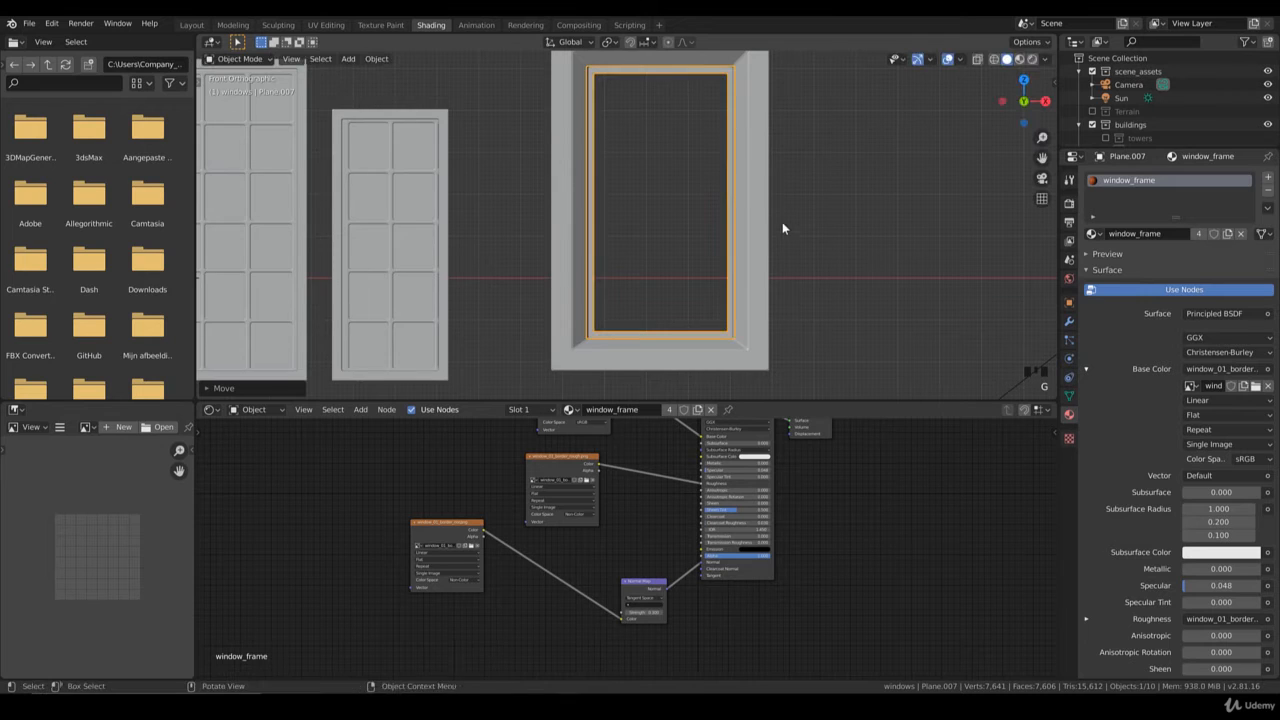
key("Tab")
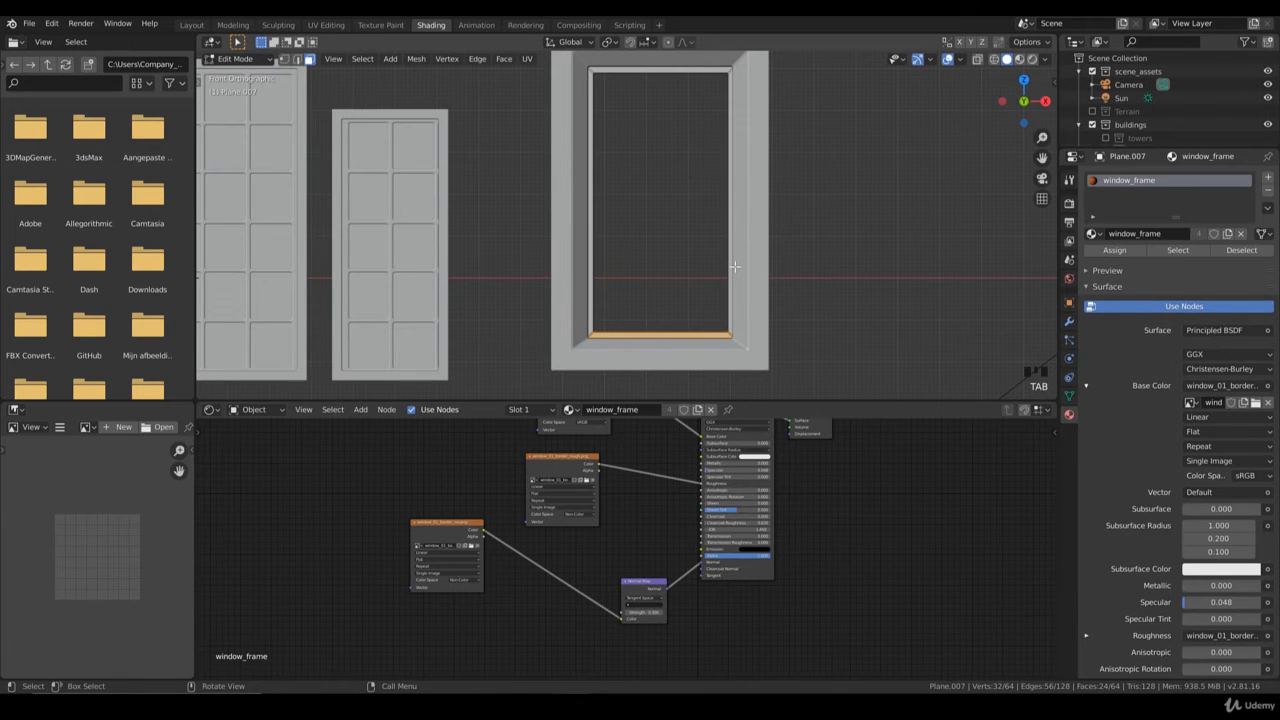
key("ctrl+l")
key("s")
key("z")
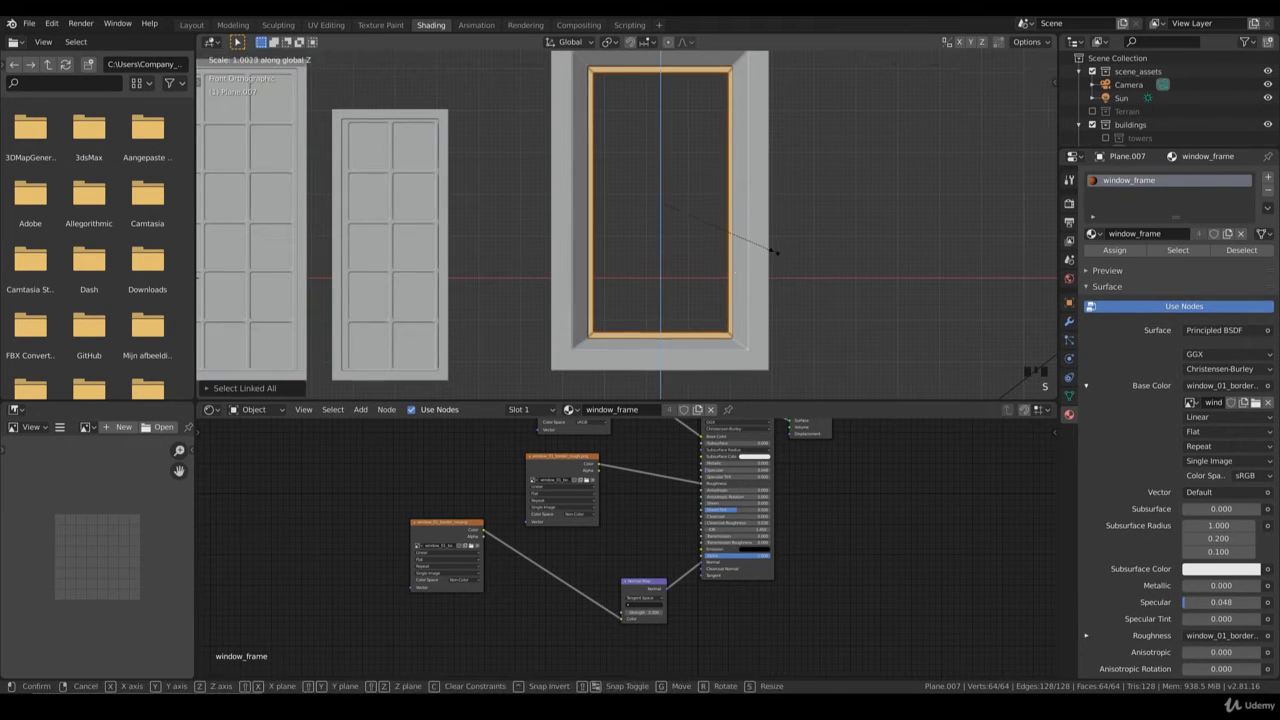
left_click(776, 251)
key("Tab")
- Duplicate the short four-by-four glazed window panel and place the copy over the framed opening
scroll(664, 249, "down", 4)
left_click(274, 258)
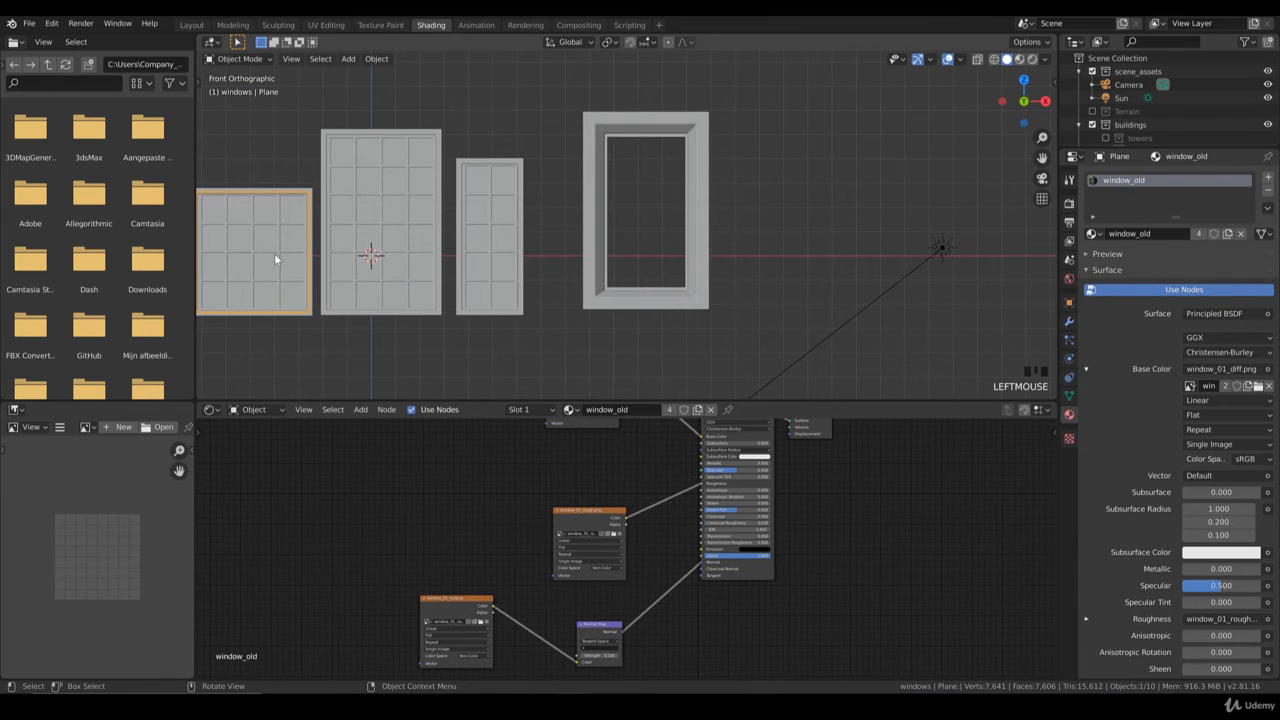
key("shift+d")
left_click(674, 245)
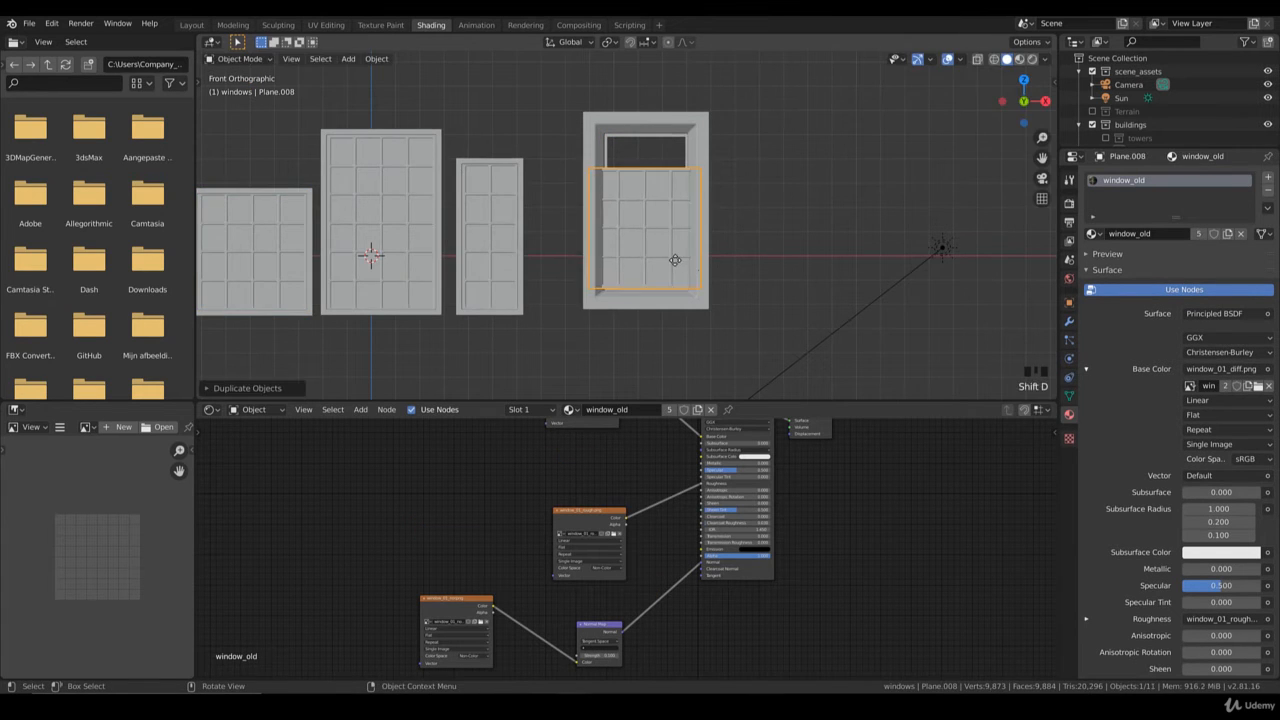
- Scale the duplicated glazed panel uniformly to about 0.70 so its width fits inside the frame
middle_click_drag(722, 282, 720, 314, "shift")
scroll(720, 315, "up", 2)
key("s")
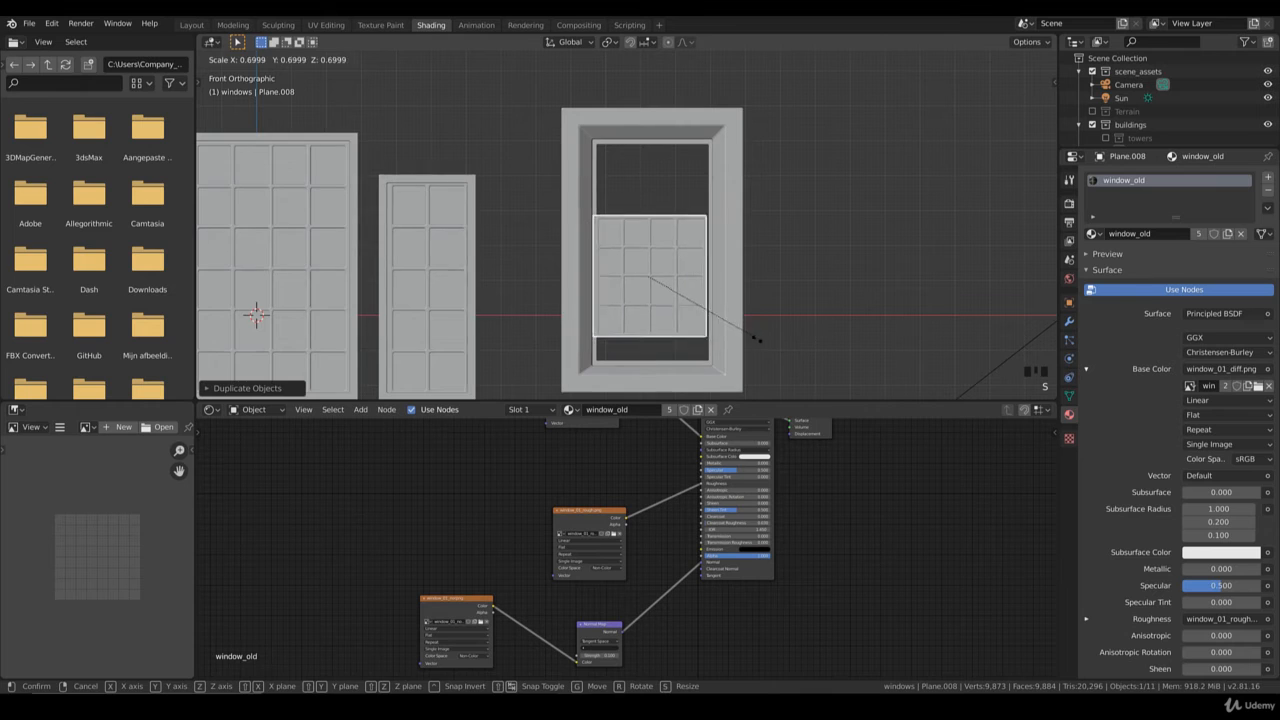
left_click(766, 353)
scroll(766, 353, "up", 1)
left_click(766, 353)
- Move the glazed panel down to sit against the bottom rail of the frame
left_click(718, 340)
scroll(739, 339, "up", 1)
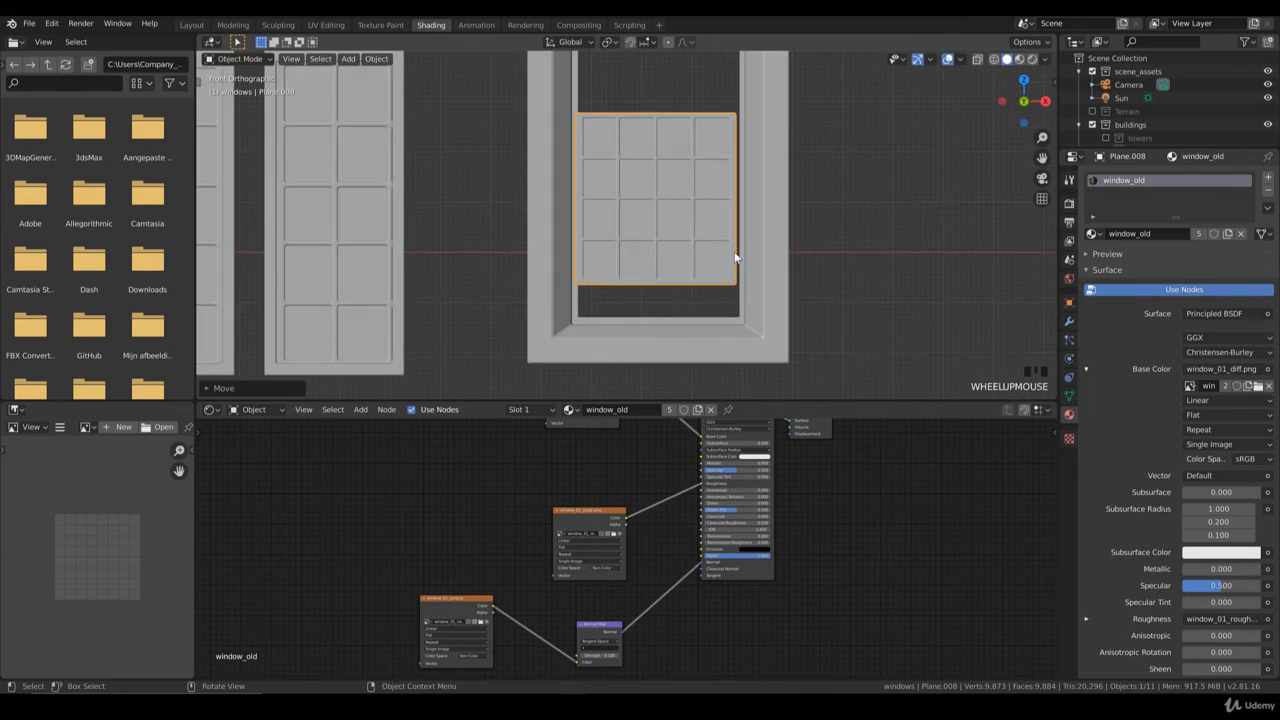
key("g")
left_click(757, 292)
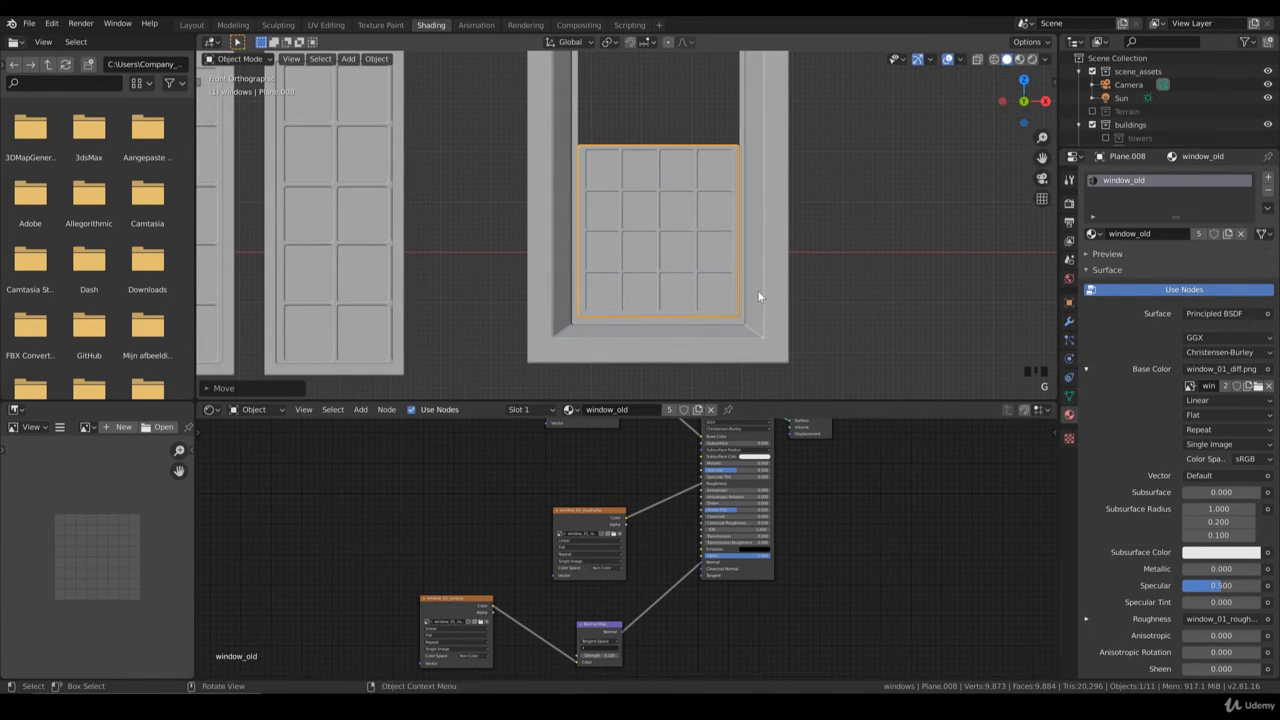
key("s")
right_click(765, 293)
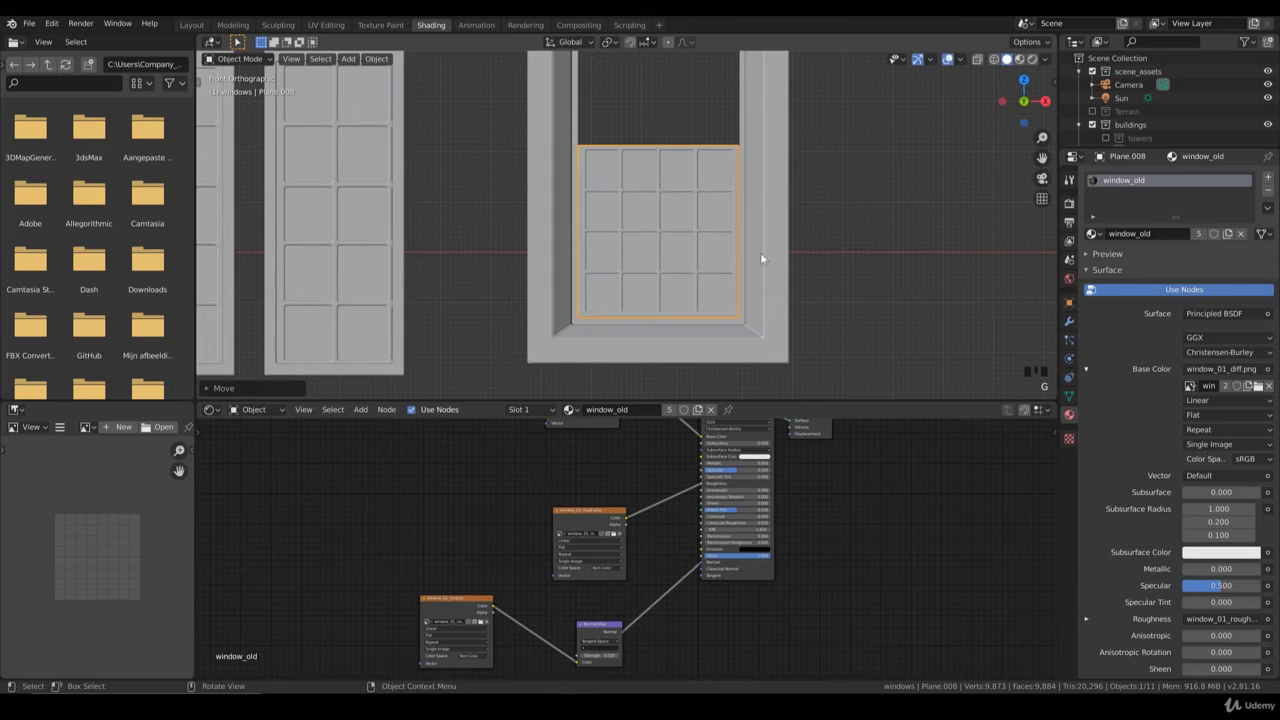
- Move the glazed panel about 0.22 m along Y into the depth of the frame
middle_click_drag(760, 255, 715, 292)
key("g")
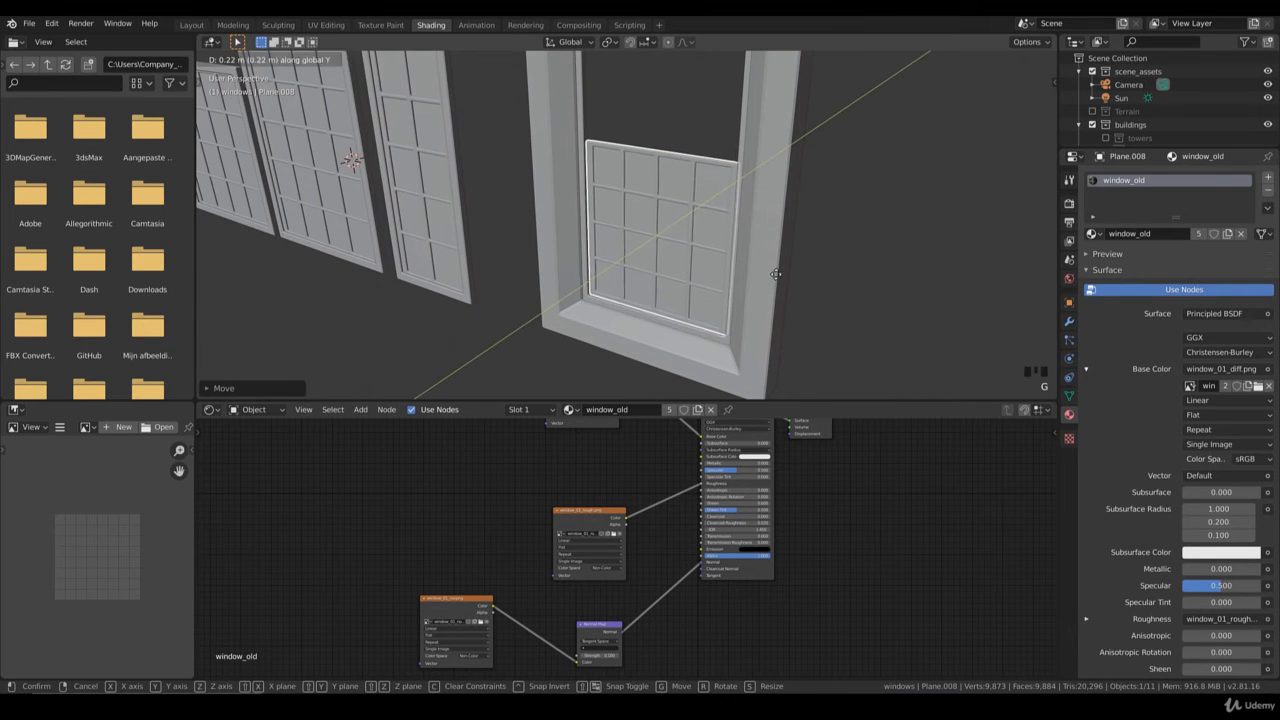
left_click(777, 272)
key("KP_1")
scroll(777, 270, "up", 1)
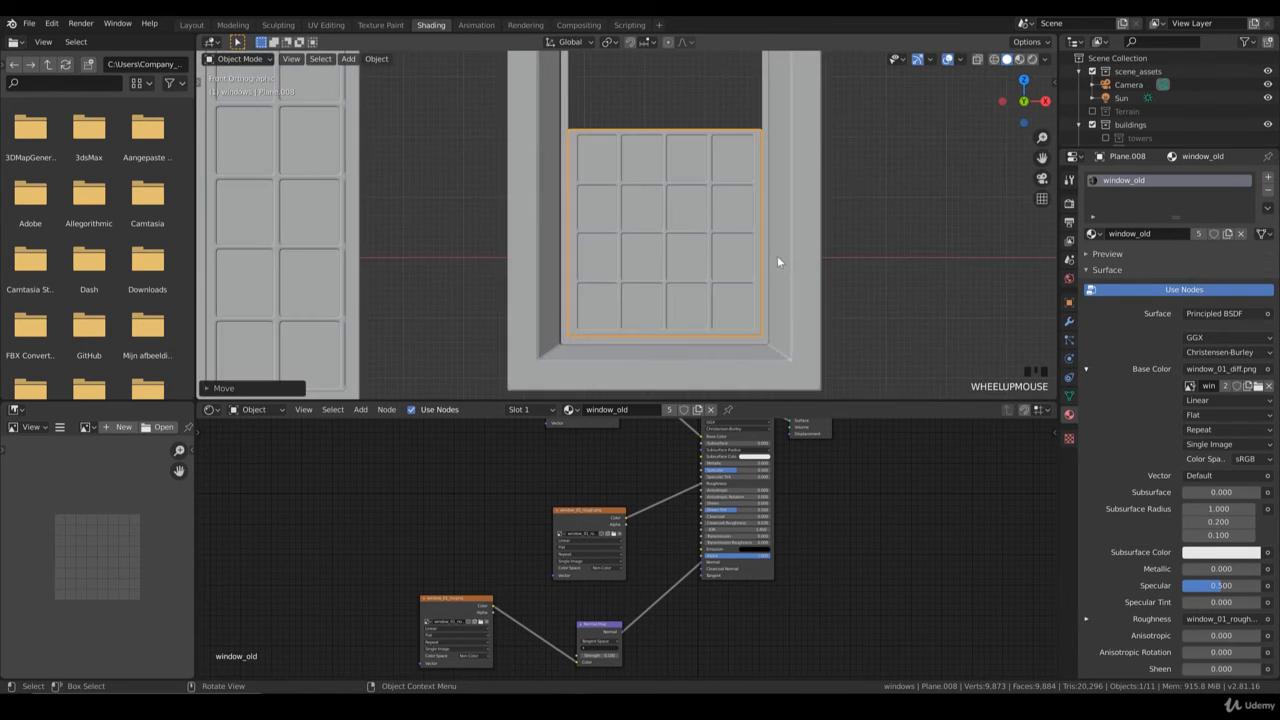
- Check the gaps around the glazed panel and scale it up slightly to meet the frame's inner edges
scroll(671, 261, "up", 2)
middle_click_drag(566, 270, 715, 183, "shift")
scroll(720, 200, "up", 2)
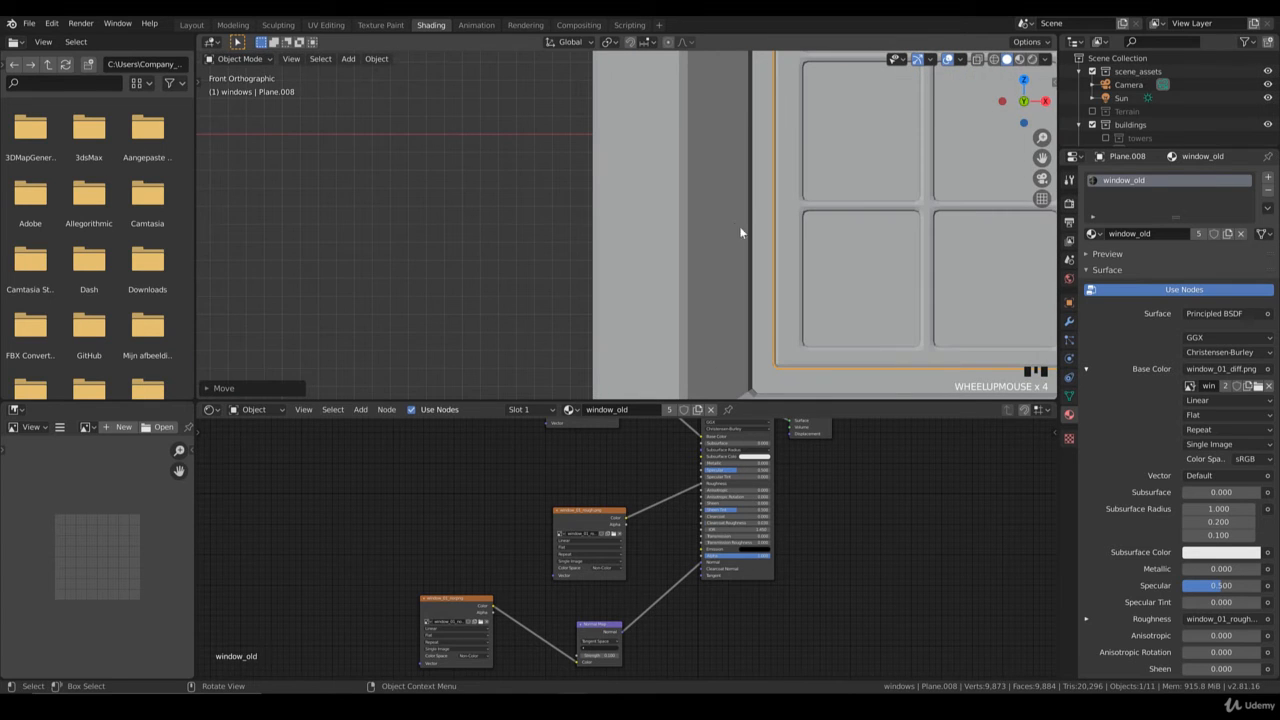
scroll(790, 230, "down", 3)
middle_click_drag(798, 231, 842, 269)
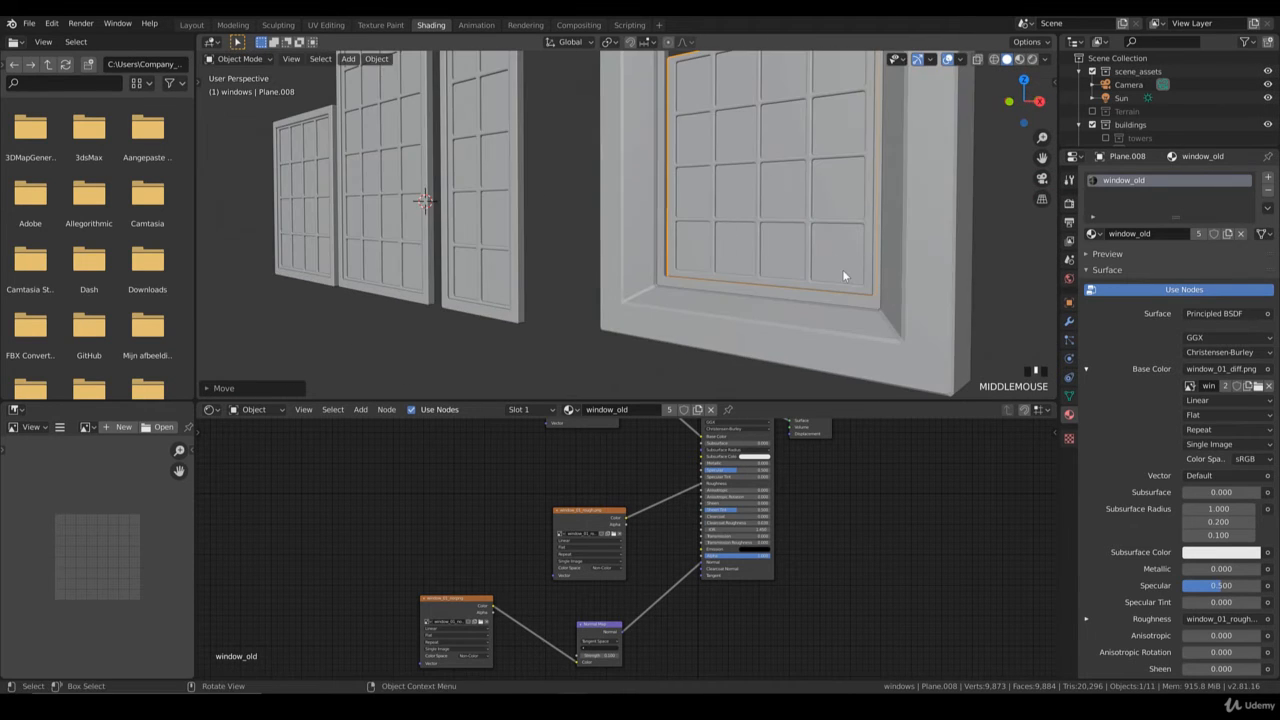
key("s")
left_click(863, 299)
key("KP_1")
key("s")
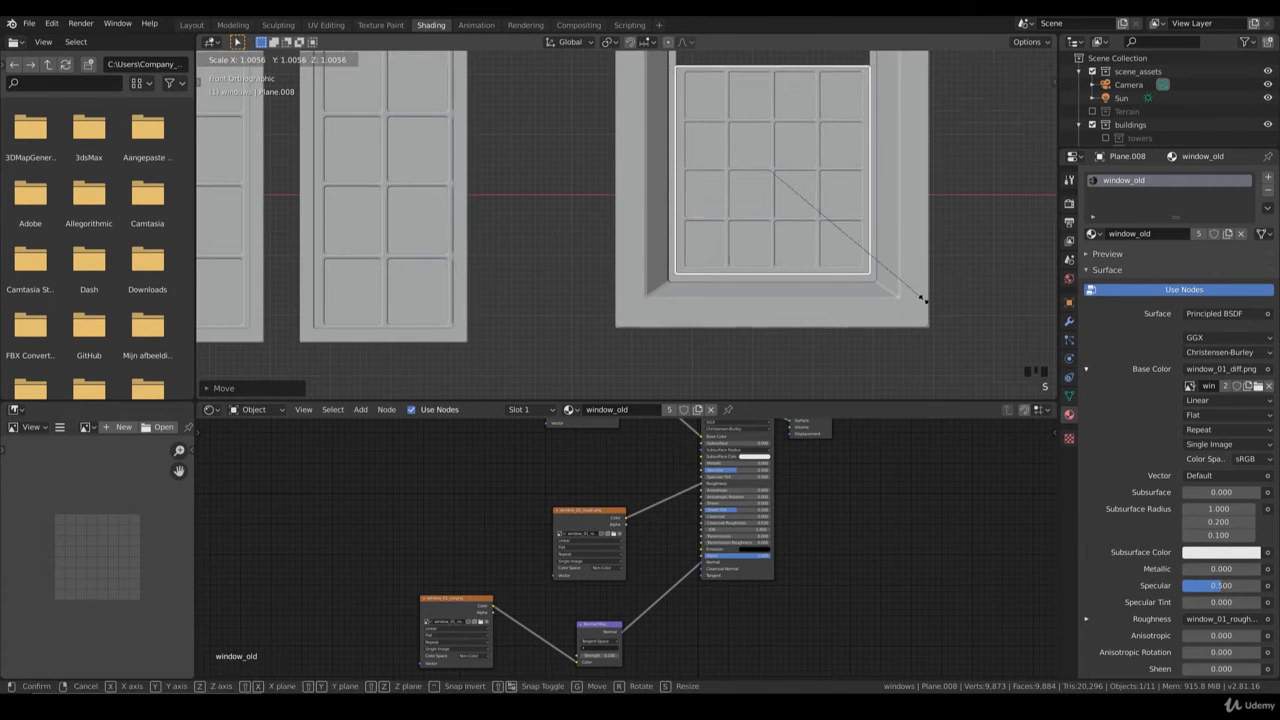
left_click(927, 307)
- Enter Edit Mode on the glazed panel, switch the viewport to Wireframe shading and clear the full mesh selection
scroll(777, 132, "down", 4)
middle_click_drag(777, 132, 764, 201, "shift")
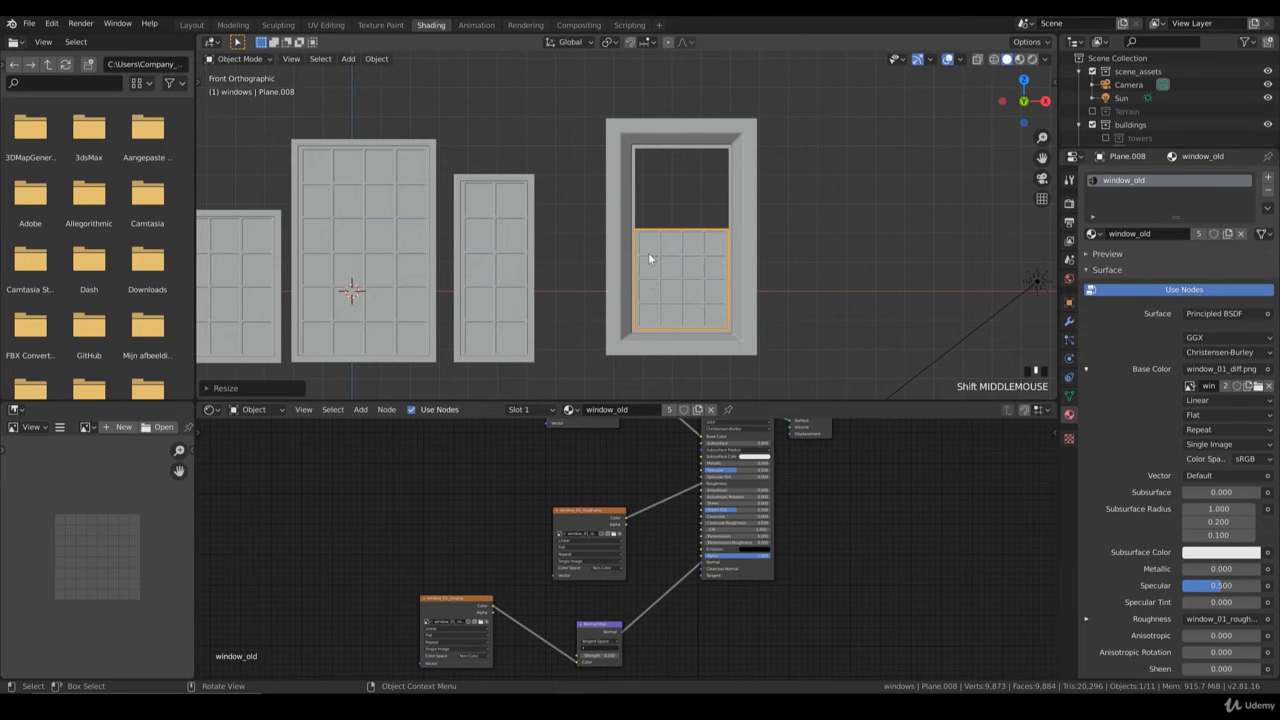
key("Tab")
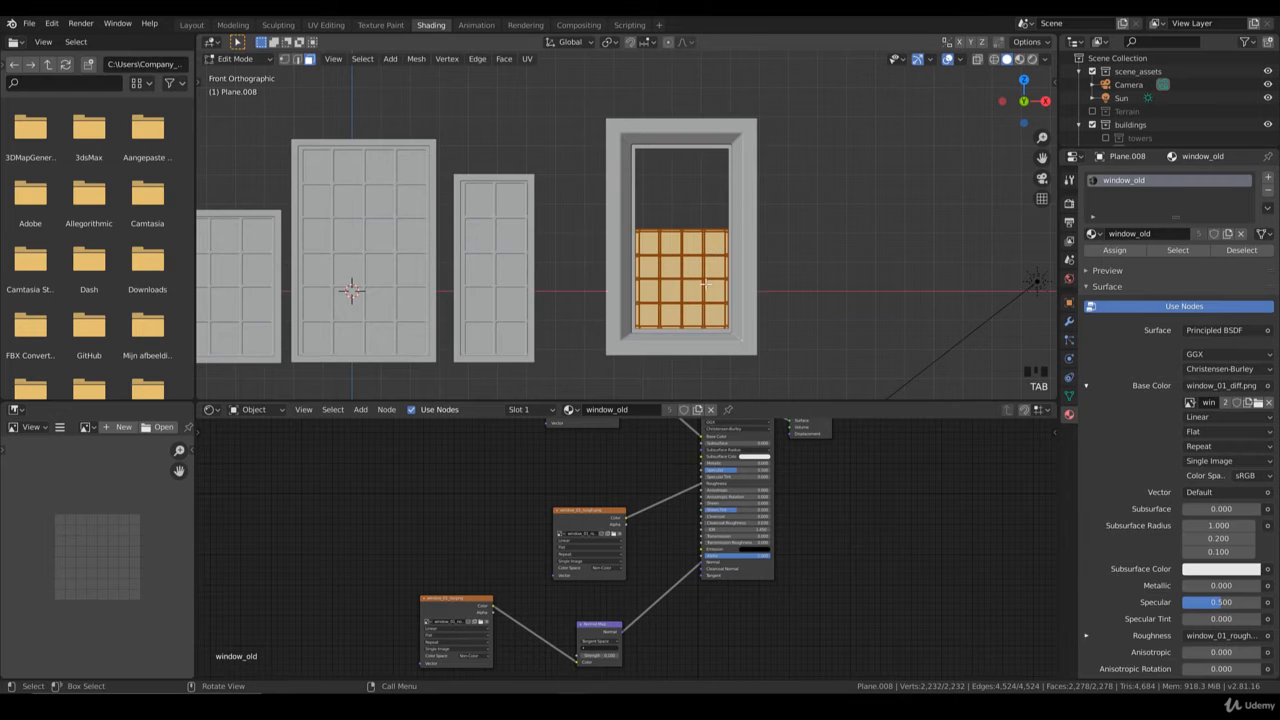
key("z")
left_click(600, 286)
left_click(742, 298)
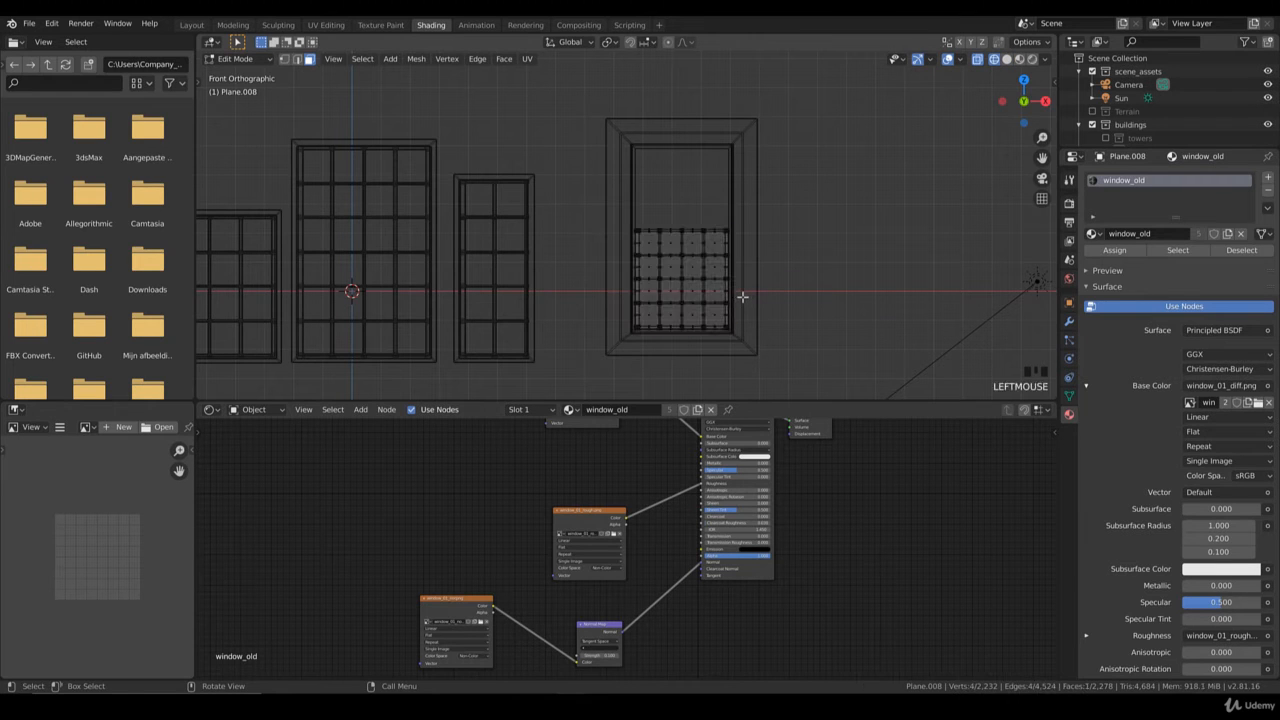
- Try filling the opening with a copy of the panel's upper three rows moved up along Z, and delete the copy
key("b")
left_click_drag(746, 312, 612, 208)
key("shift+d")
right_click(750, 295)
key("g")
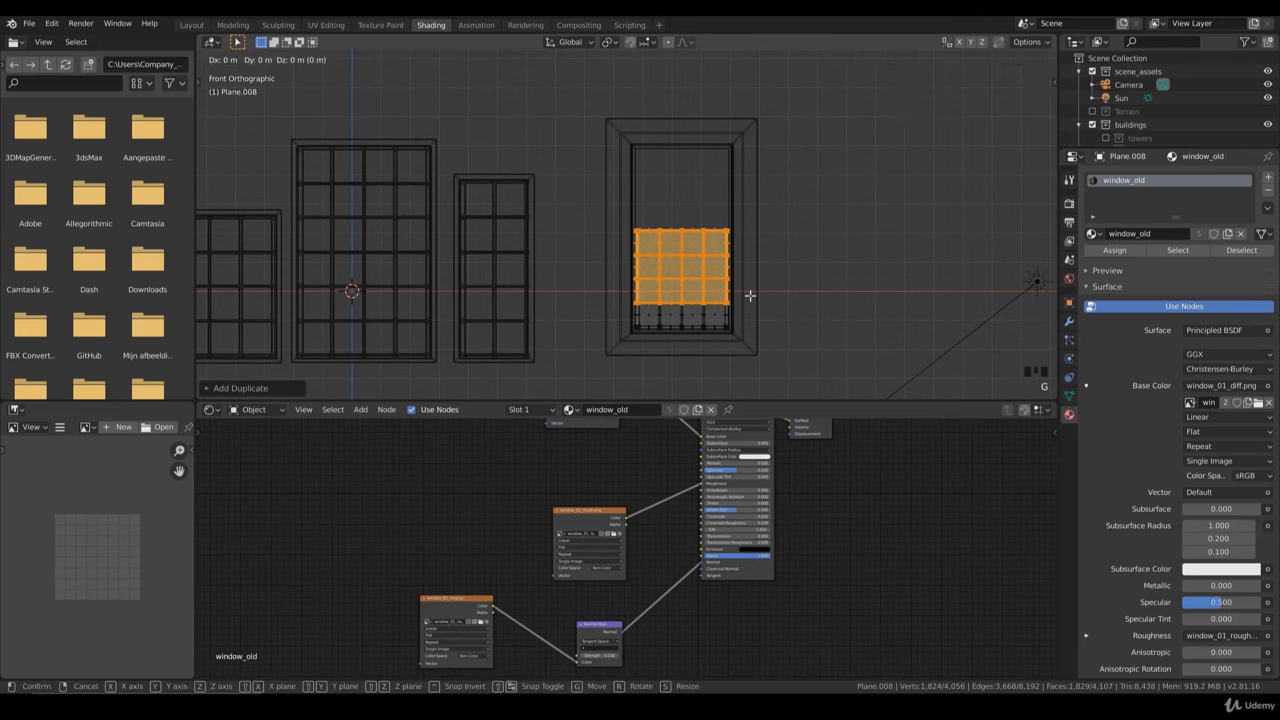
right_click(747, 280)
key("g")
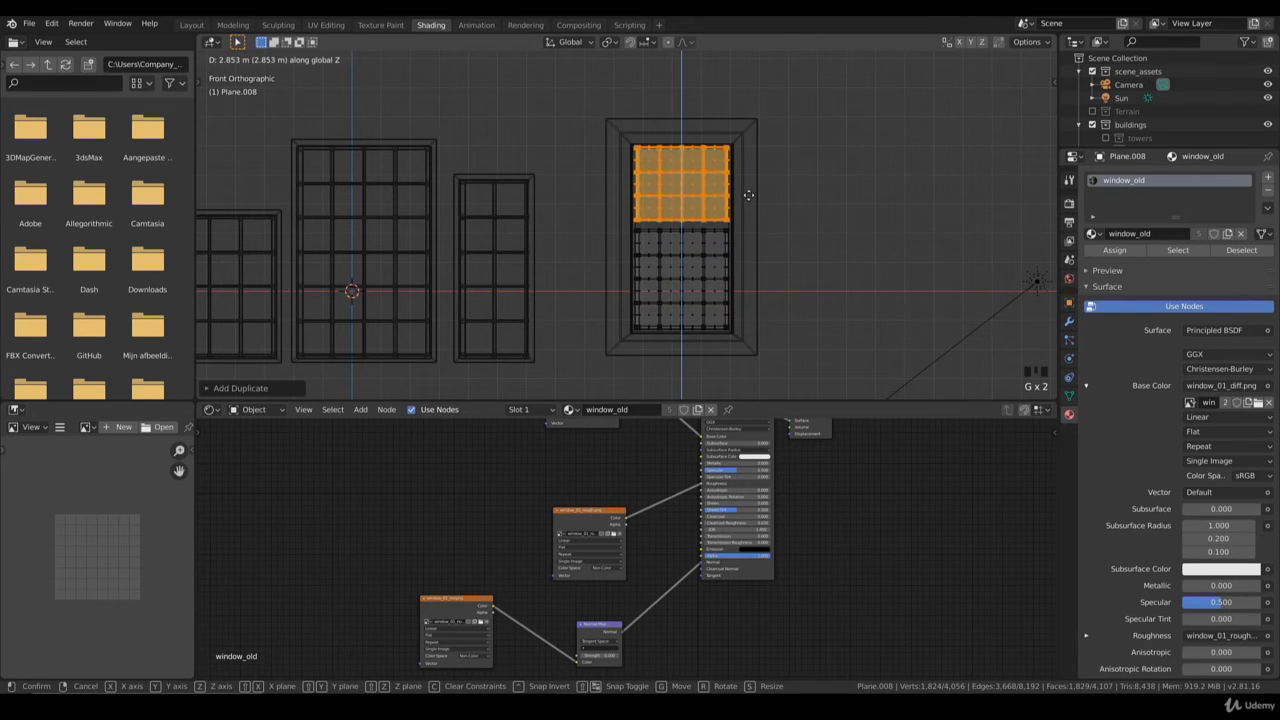
left_click(739, 231)
middle_click_drag(739, 231, 737, 277, "shift")
scroll(735, 276, "up", 1)
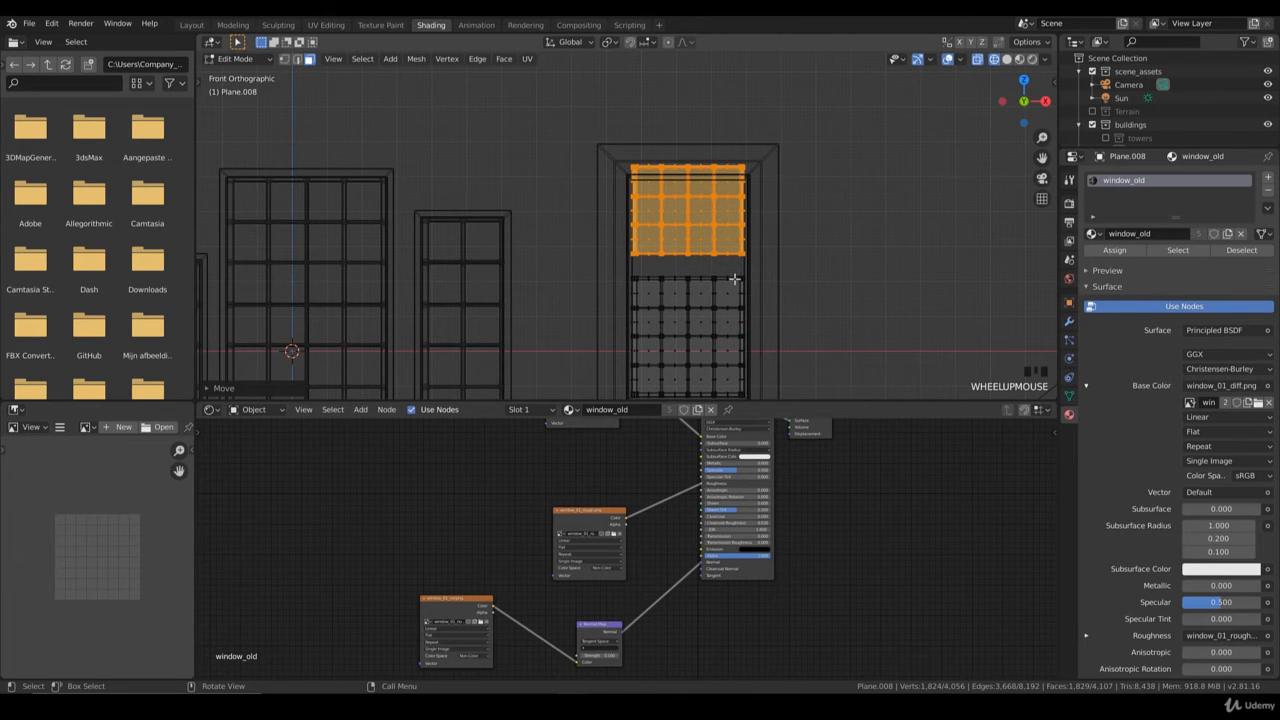
key("x")
left_click(662, 228)
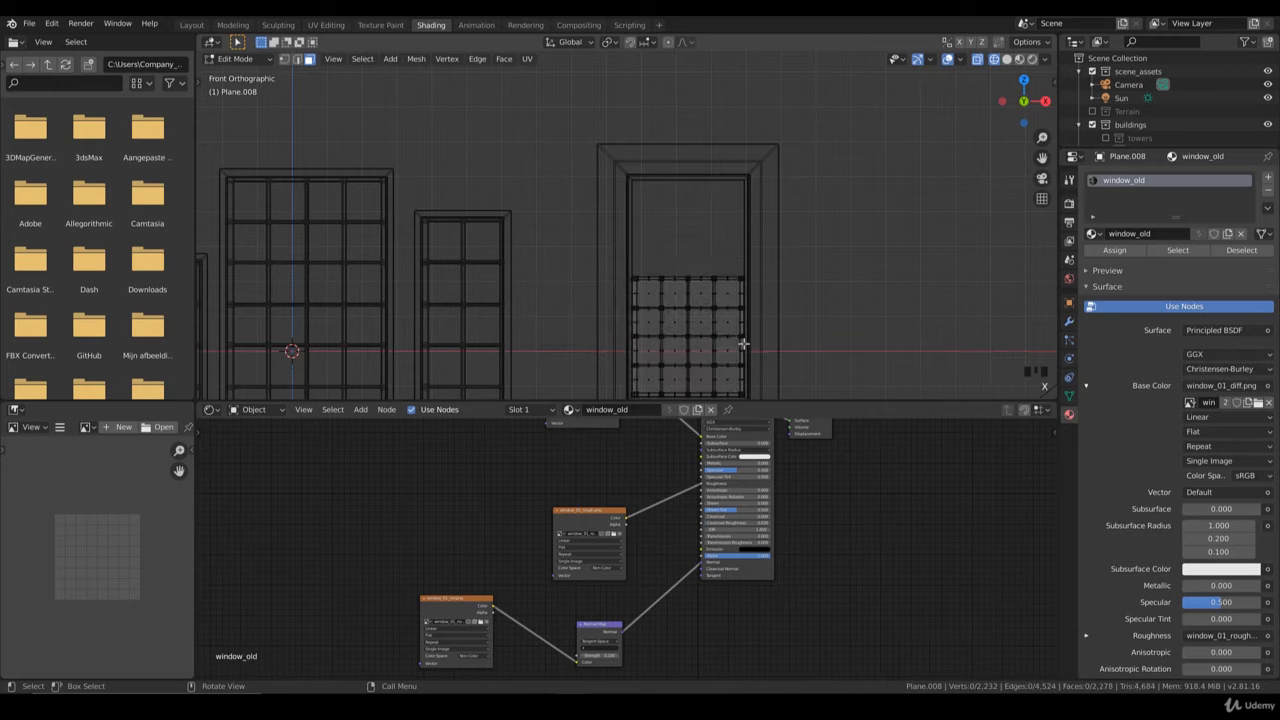
- Select the whole glazed panel mesh, duplicate it and move the copy straight up along Z above the original
middle_click_drag(745, 348, 748, 296, "shift")
key("b")
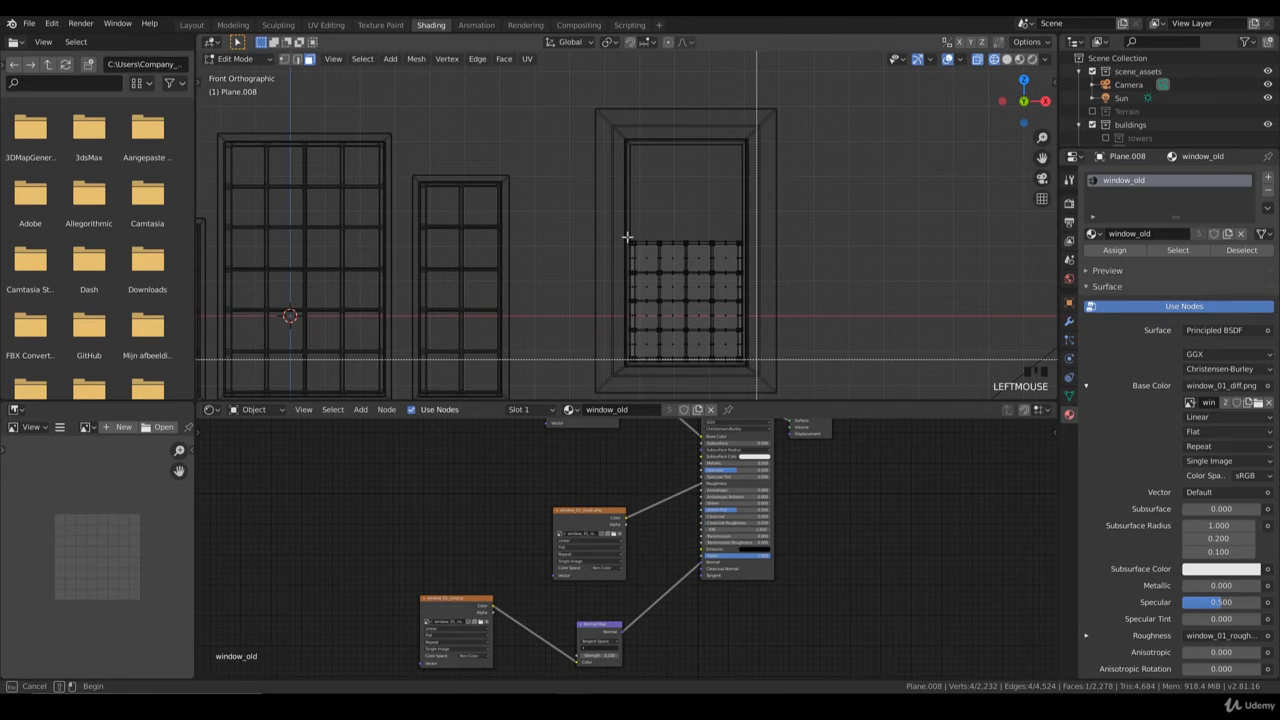
left_click_drag(625, 236, 768, 370)
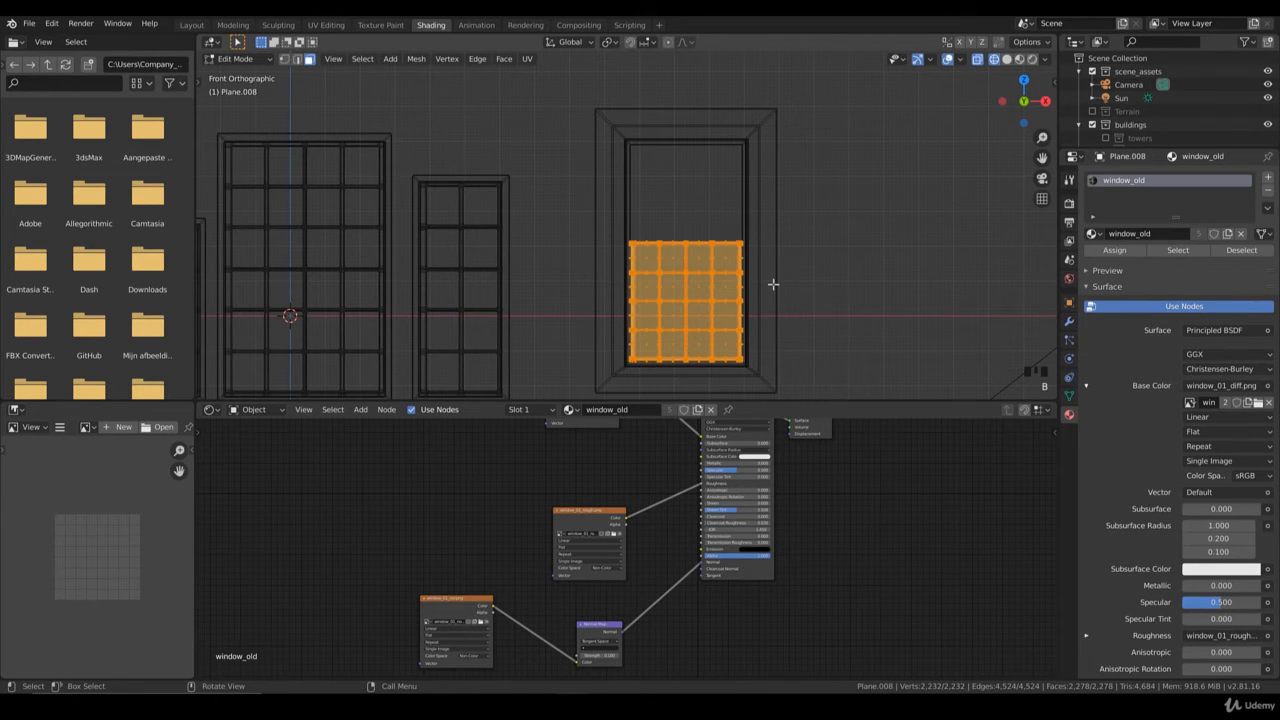
key("shift+d")
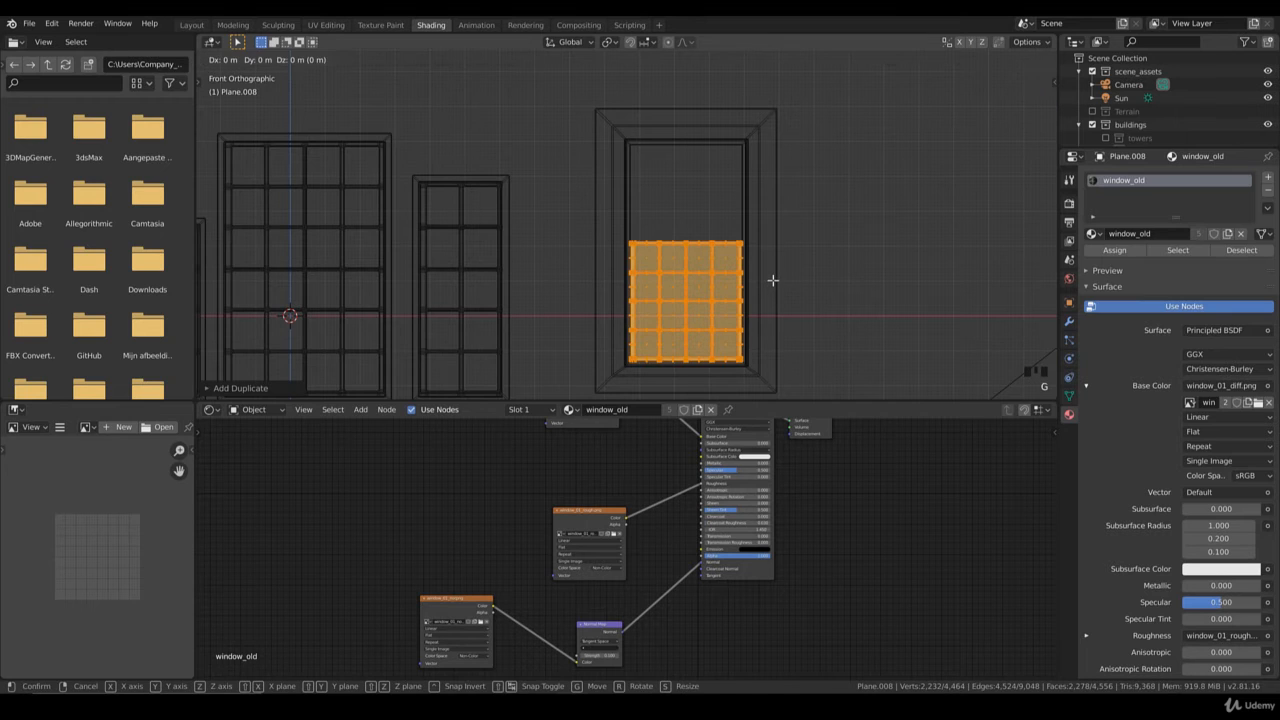
key("z")
left_click(751, 227)
key("alt+a")
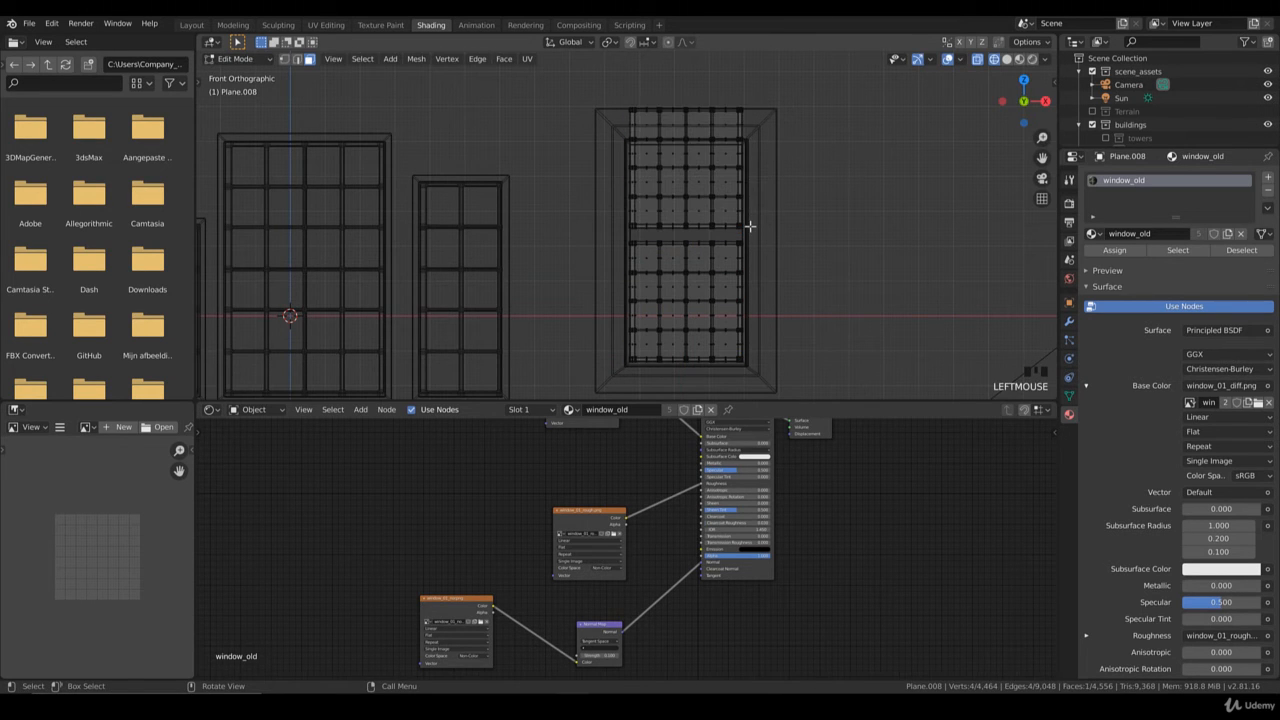
- Select the top row of panes on the lower panel and delete its vertices
scroll(753, 255, "up", 2)
scroll(753, 255, "up", 2)
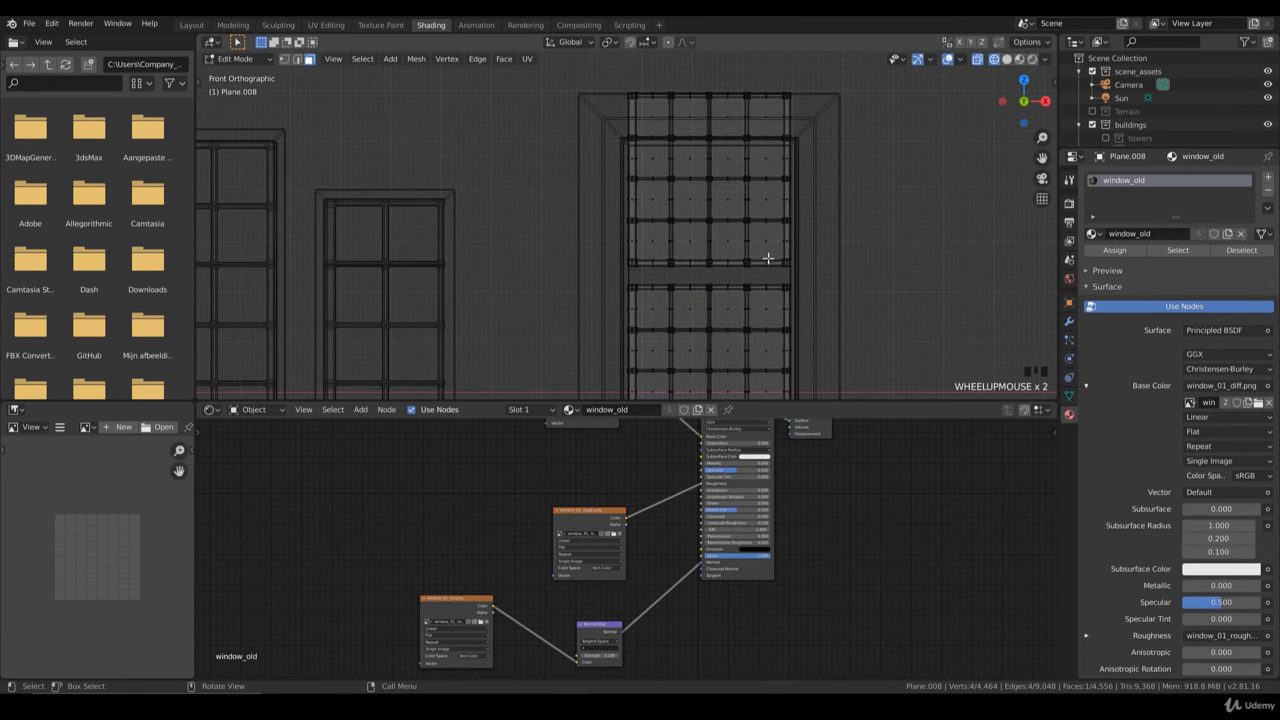
scroll(768, 290, "down", 1)
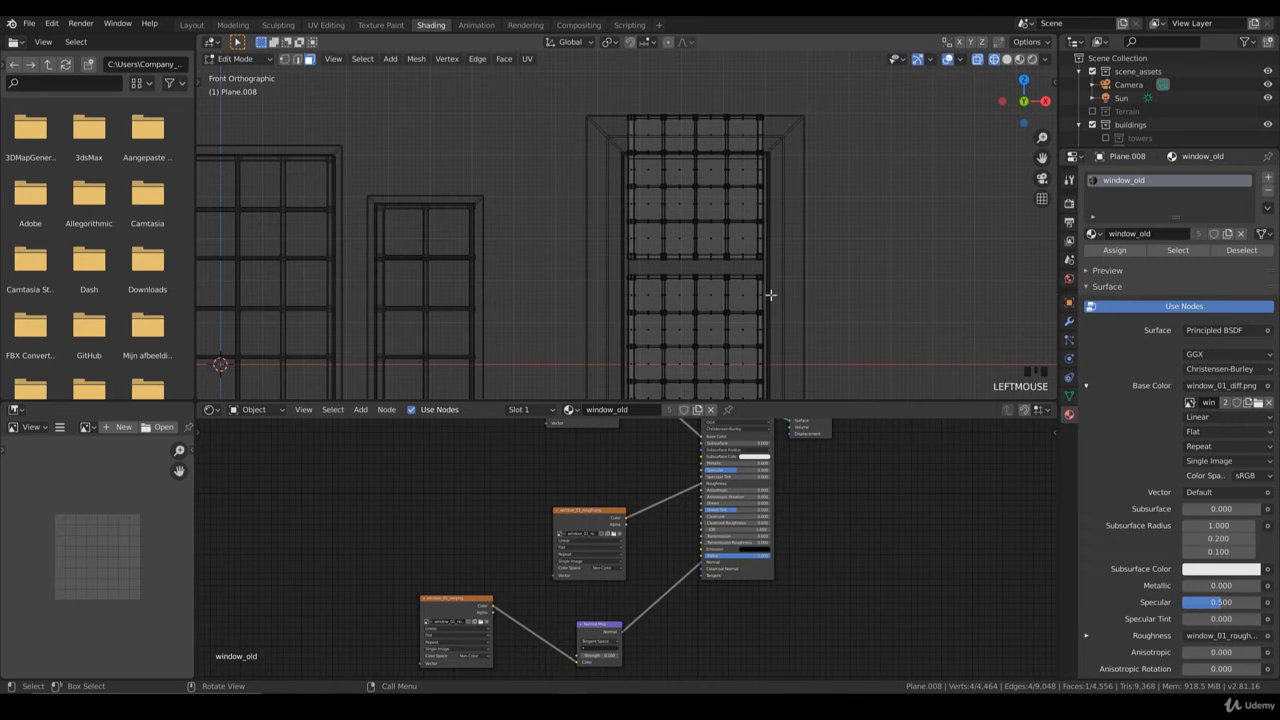
key("b")
left_click_drag(771, 306, 620, 271)
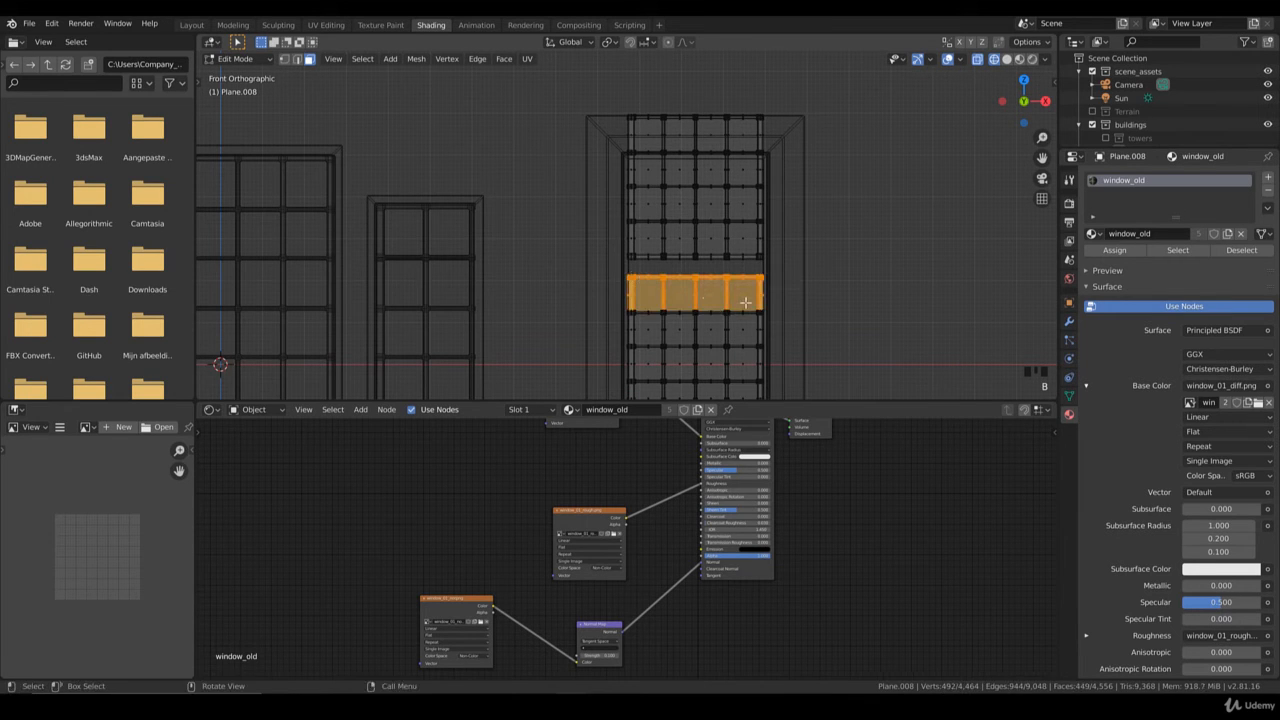
scroll(745, 302, "up", 1)
scroll(708, 288, "down", 1)
key("z")
left_click(776, 289)
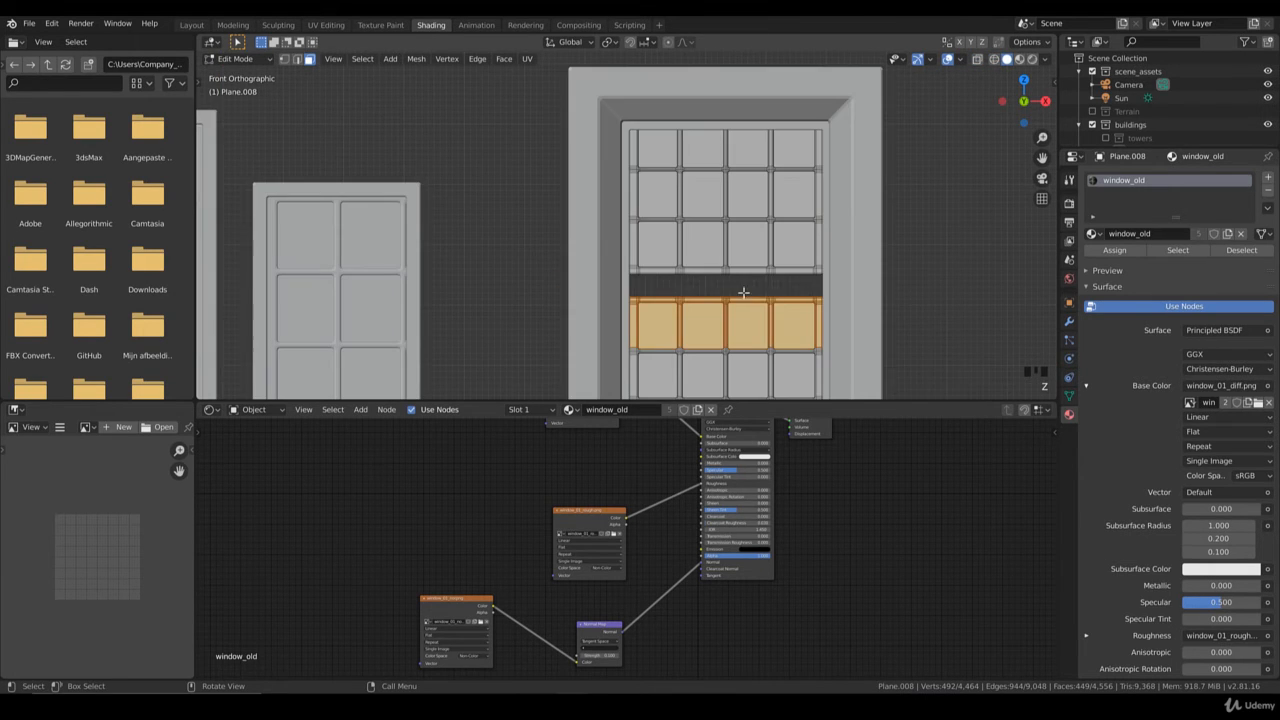
middle_click_drag(745, 299, 708, 253, "shift")
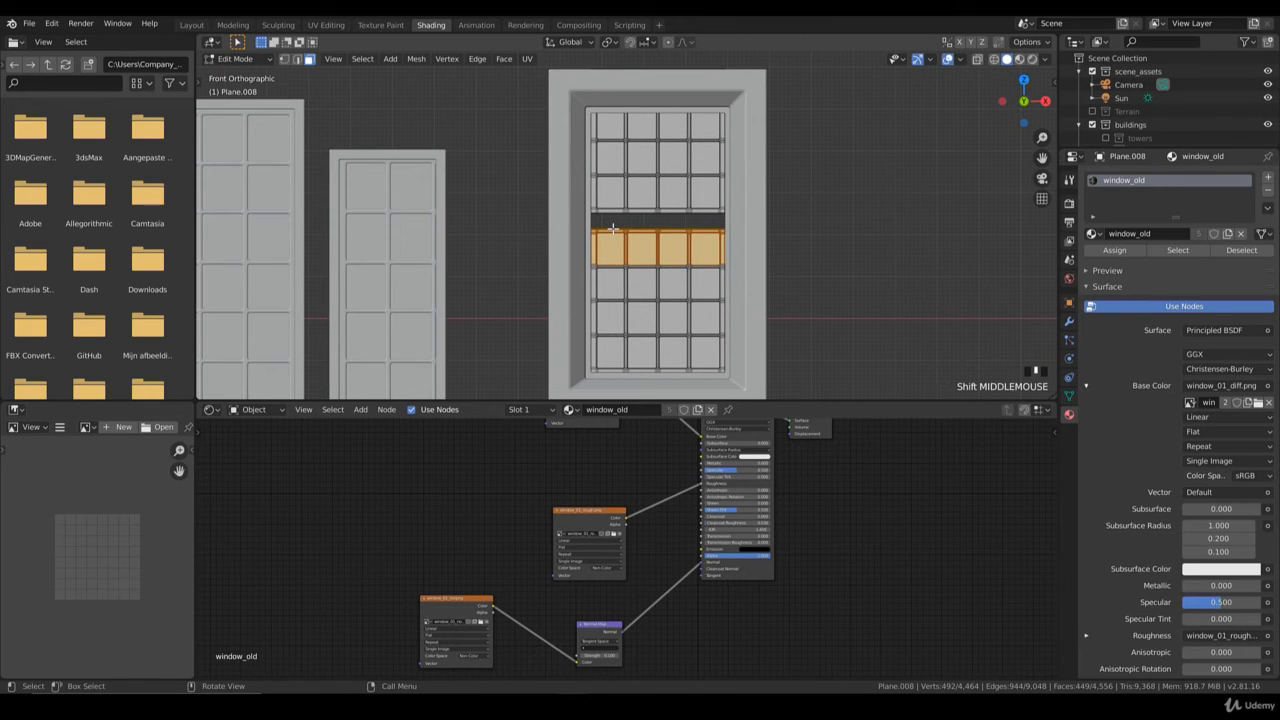
scroll(642, 243, "up", 2)
key("x")
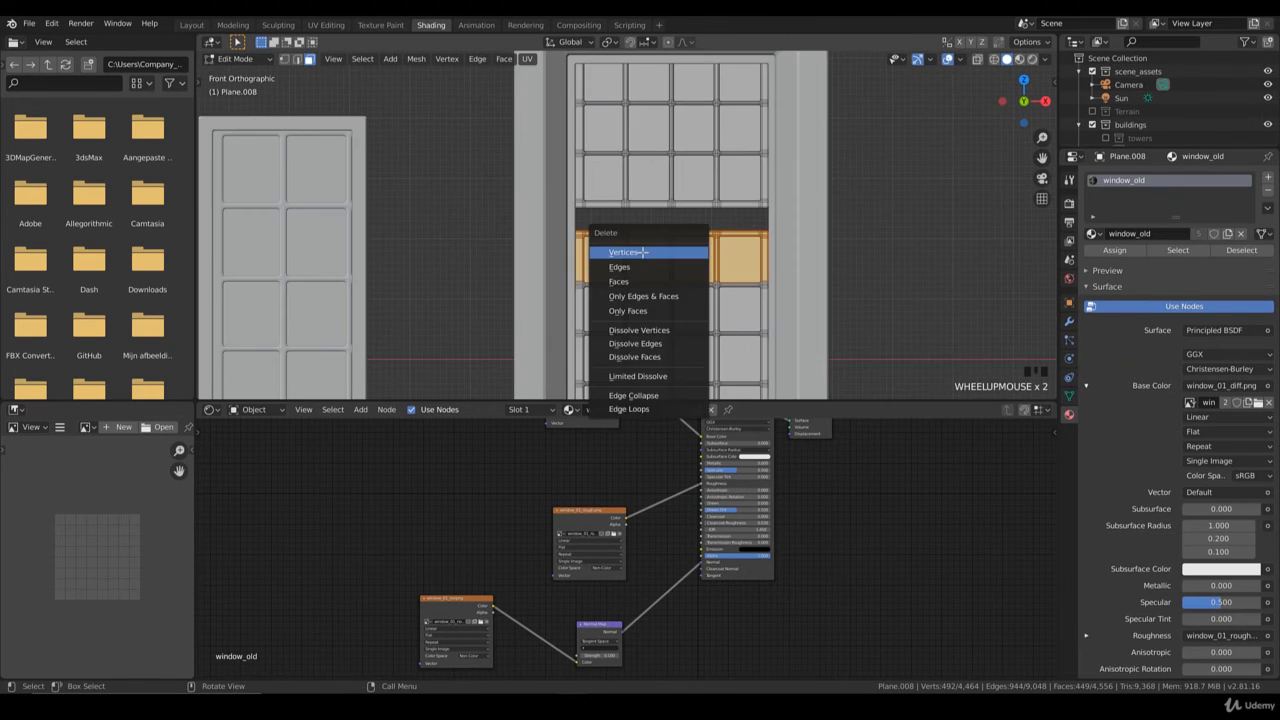
left_click(642, 251)
- In Wireframe shading, box-select the bottom bar strip of the upper pane section and delete it
key("z")
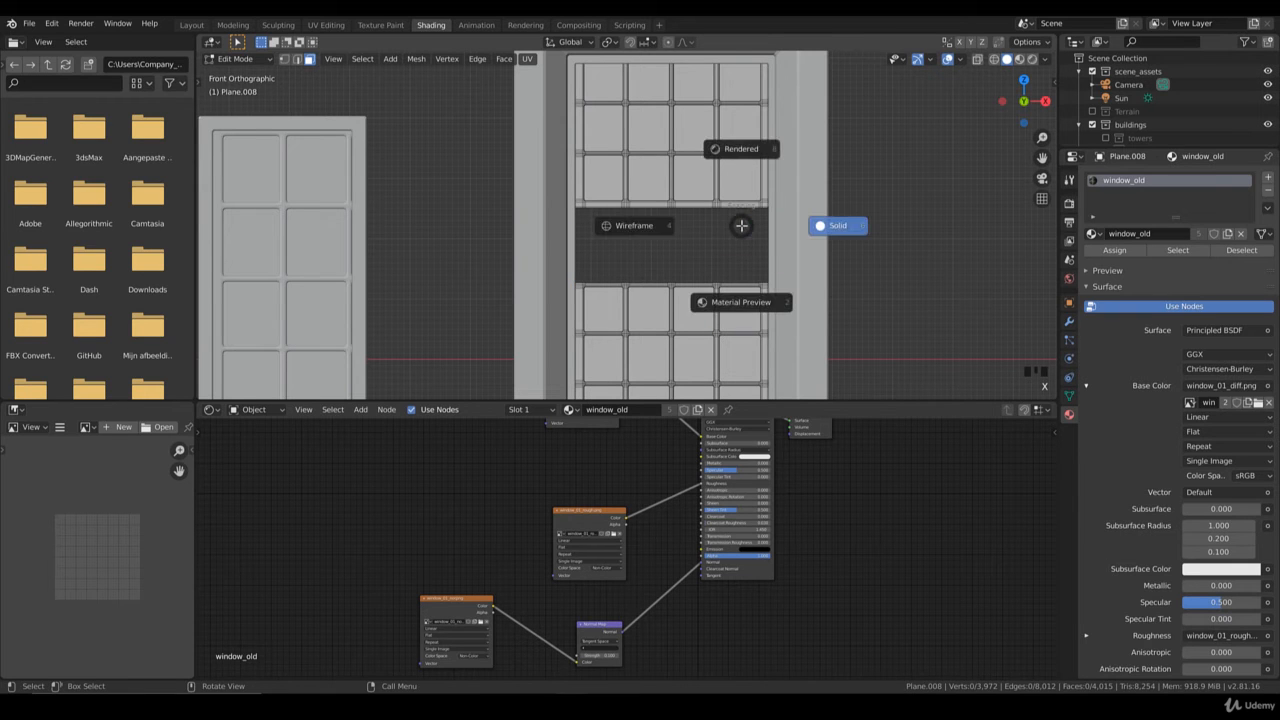
left_click(638, 228)
scroll(706, 246, "down", 2)
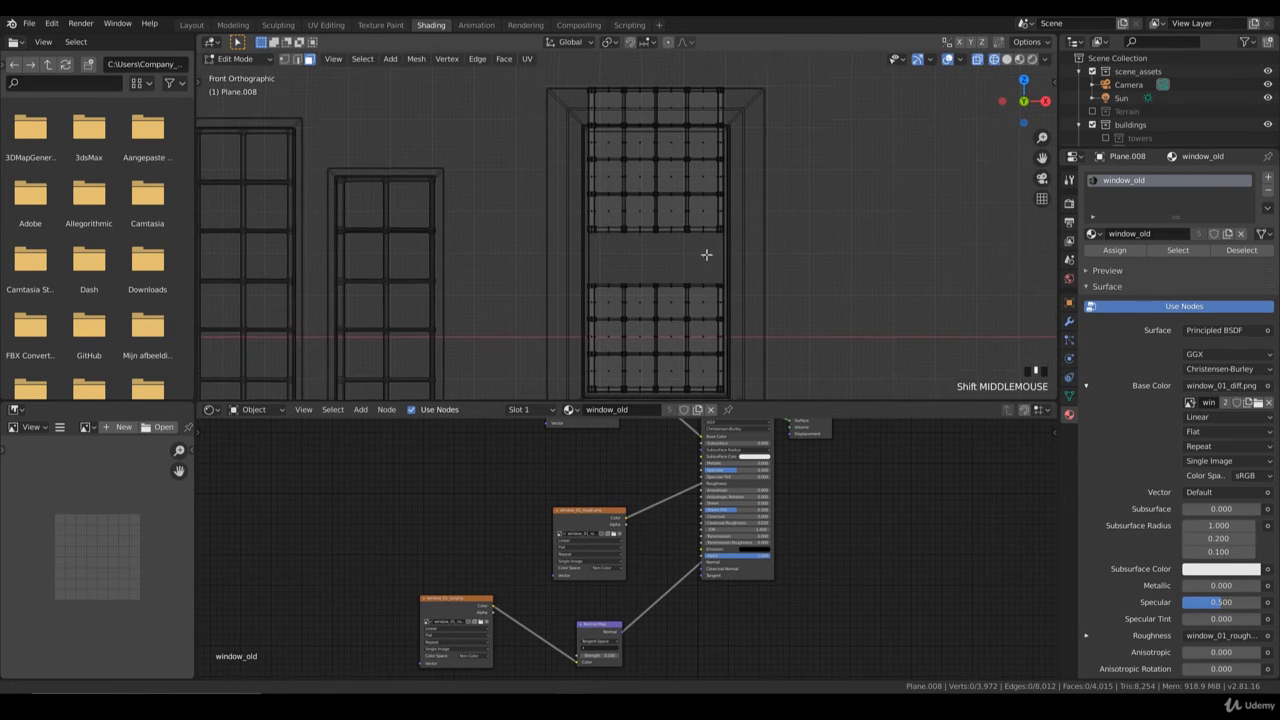
scroll(725, 255, "up", 2)
key("b")
left_click_drag(806, 242, 537, 258)
key("x")
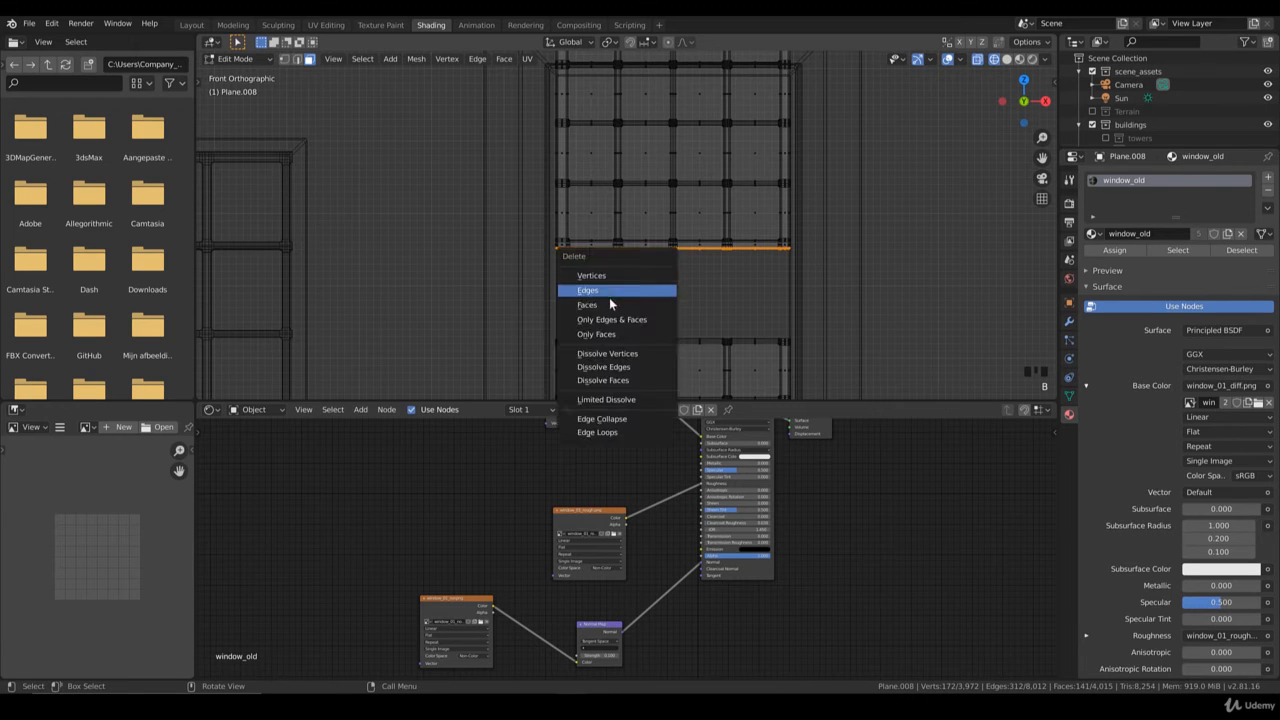
left_click(663, 297)
- Select the whole upper pane section, move it down along Z to meet the lower section, and switch to Material Preview
key("a")
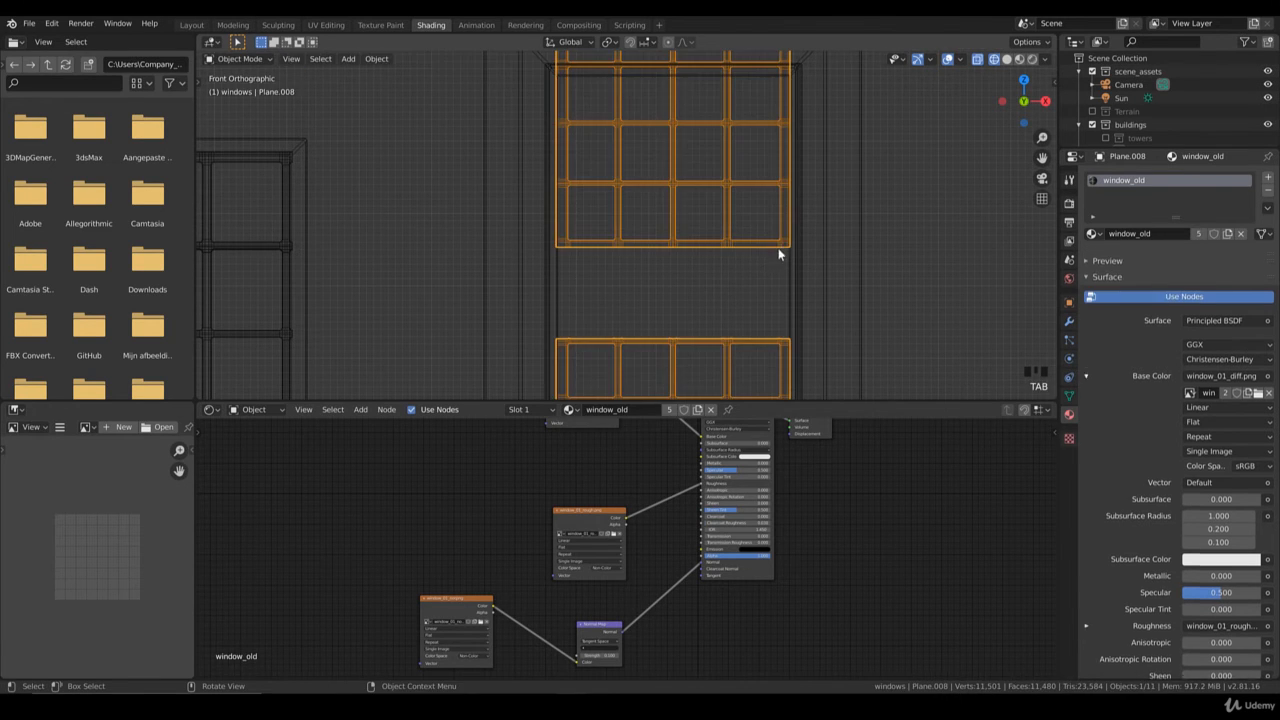
key("alt+a")
scroll(780, 246, "down", 2)
key("b")
left_click_drag(766, 271, 540, 60)
key("g")
key("z")
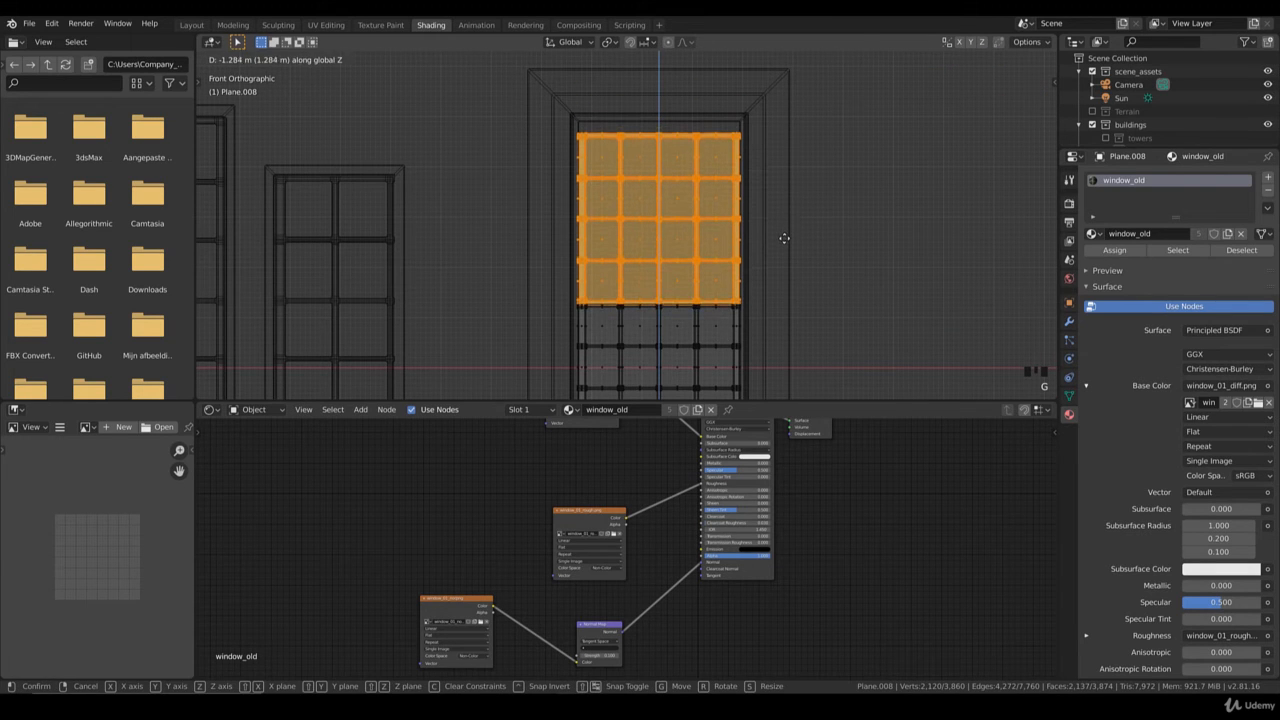
left_click(784, 239)
key("z")
left_click(783, 314)
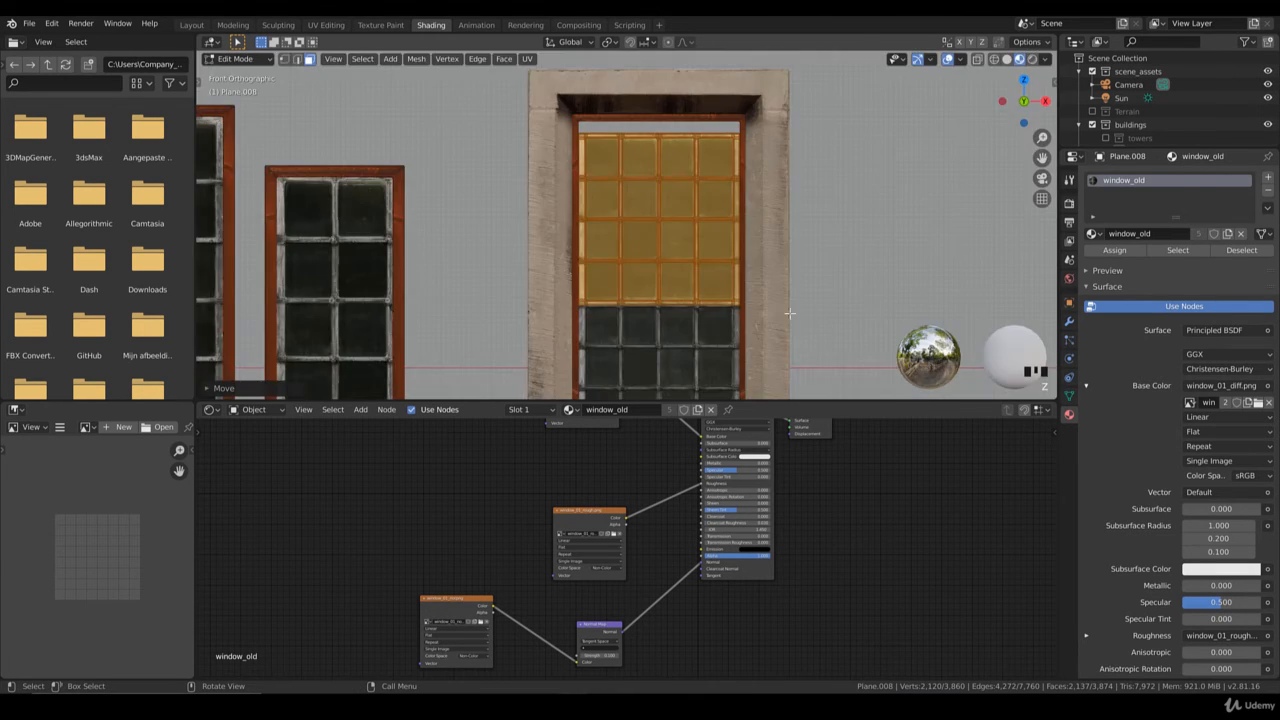
- Select the linked upper pane section and nudge it along Z to close the seam with the lower panes, then leave Edit Mode
scroll(749, 288, "up", 2)
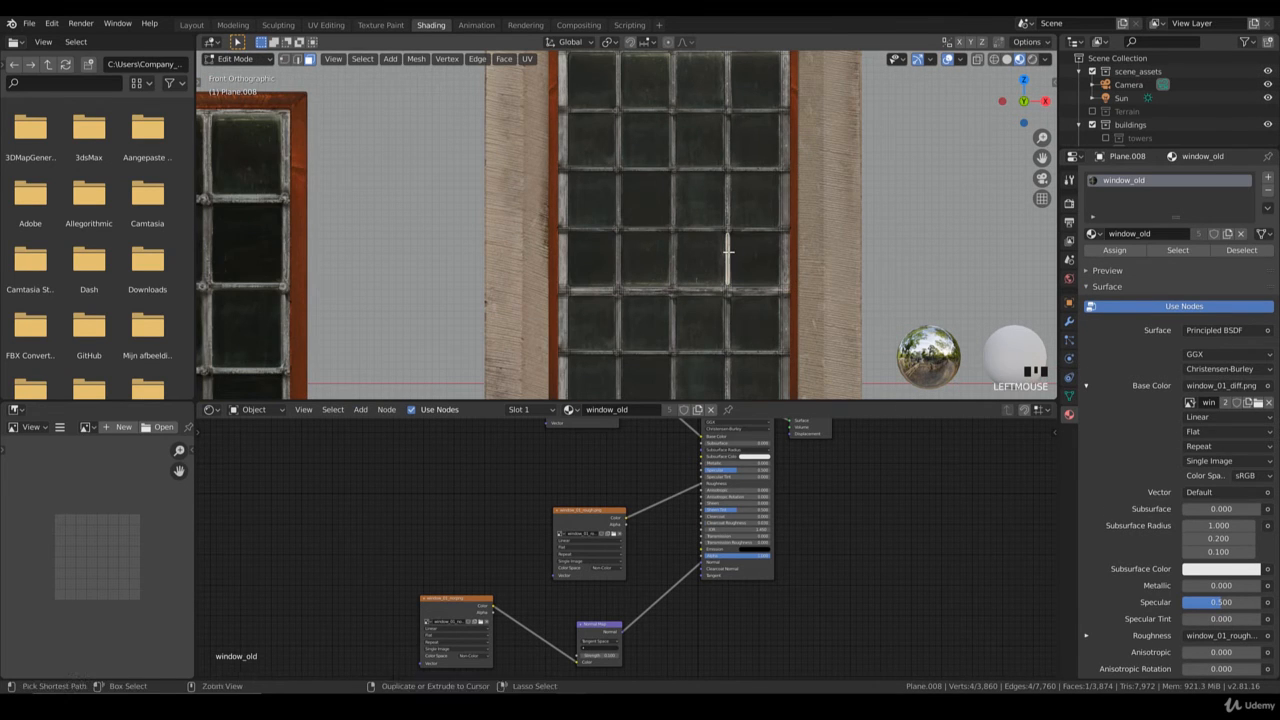
key("ctrl+l")
scroll(749, 247, "up", 2)
scroll(749, 247, "up", 1)
key("g")
key("z")
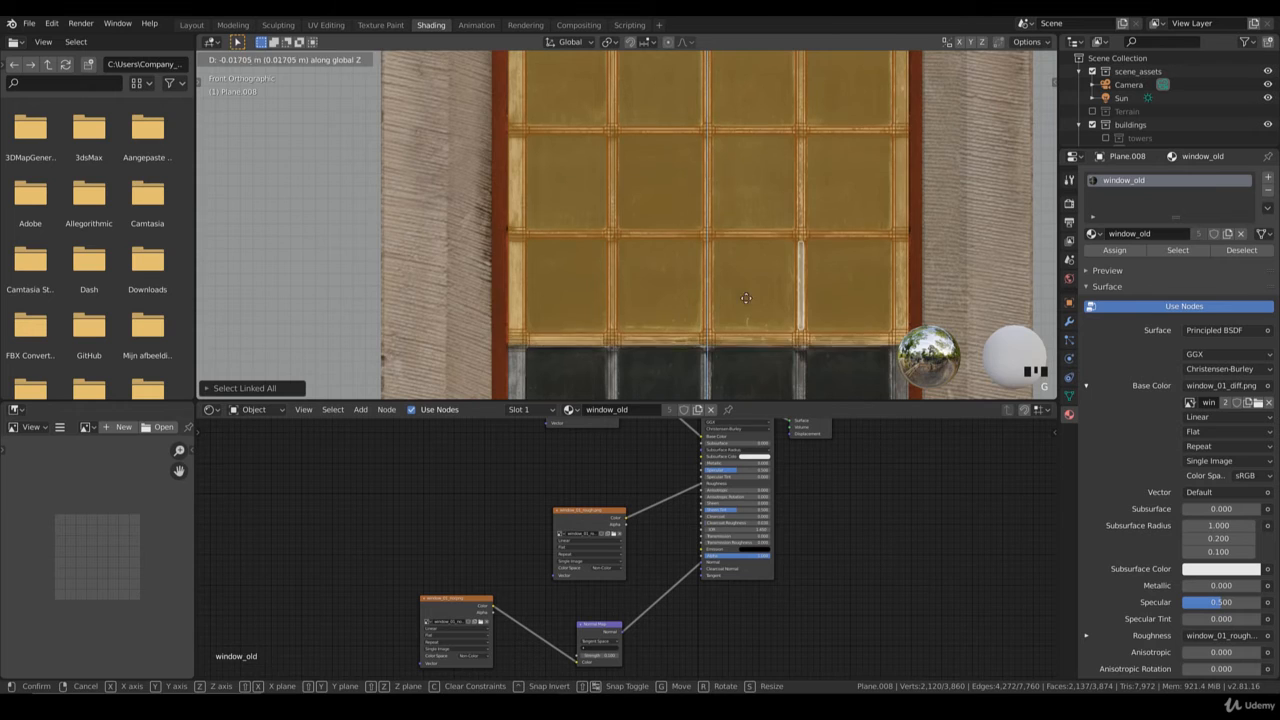
left_click(740, 321)
key("Tab")
- Stretch the glazed panel along Z to the height of the wooden frame and shift it along Z to fit the opening
scroll(740, 324, "down", 7)
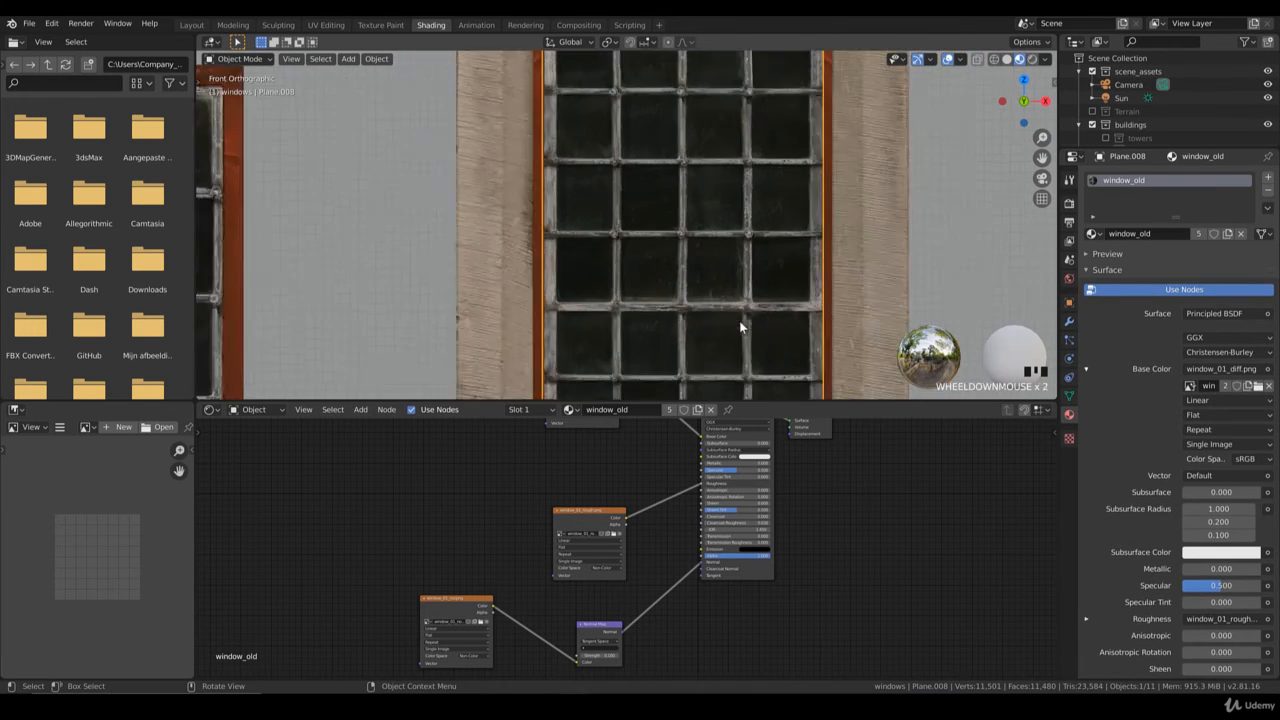
left_click(771, 287)
left_click(669, 205)
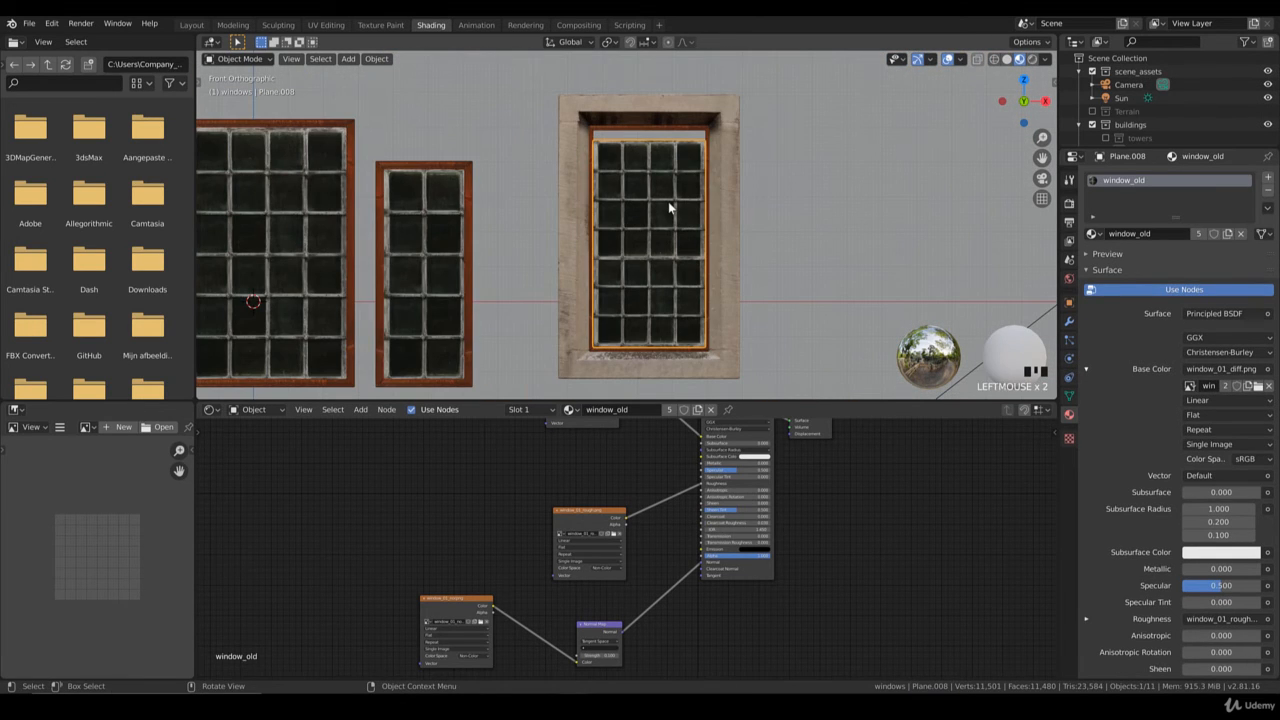
middle_click_drag(725, 200, 725, 224, "shift")
key("s")
key("z")
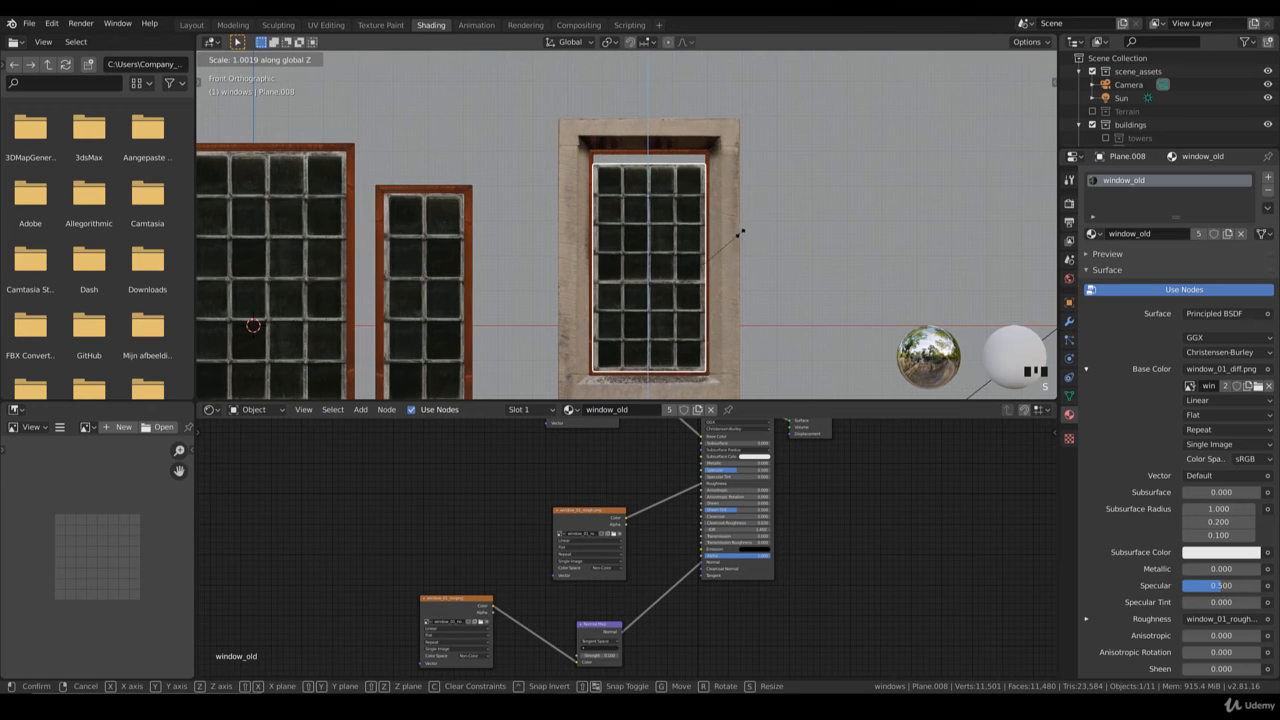
left_click(809, 232)
key("g")
key("z")
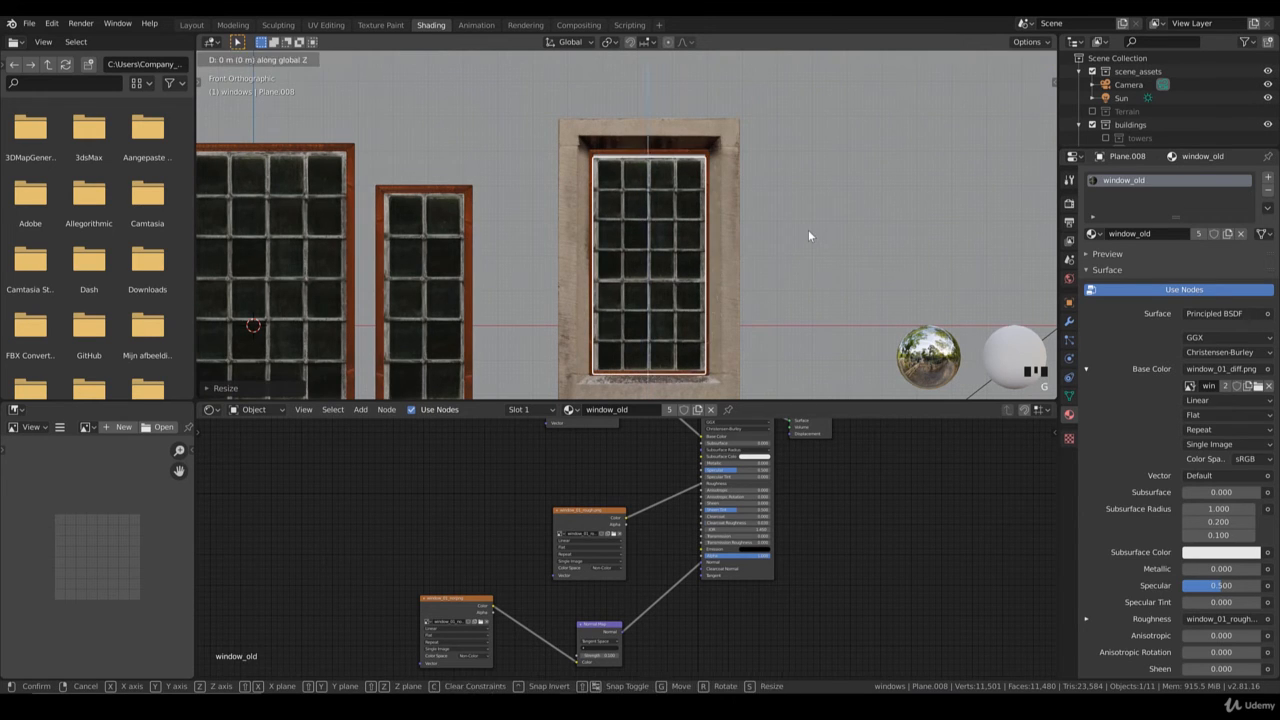
left_click(811, 194)
- Inspect the assembled stone window from several angles and from the front, checking how the glazing and frame fit the surround
middle_click_drag(711, 255, 762, 233)
scroll(762, 233, "up", 5)
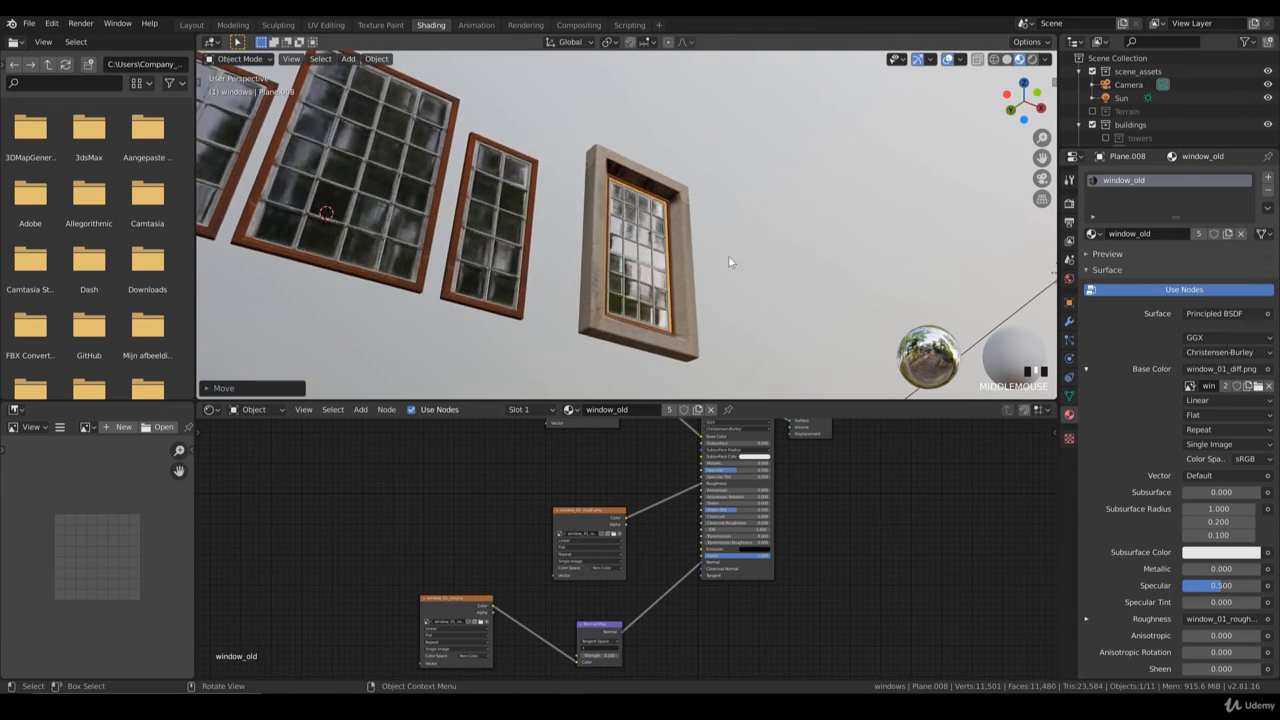
key("KP_1")
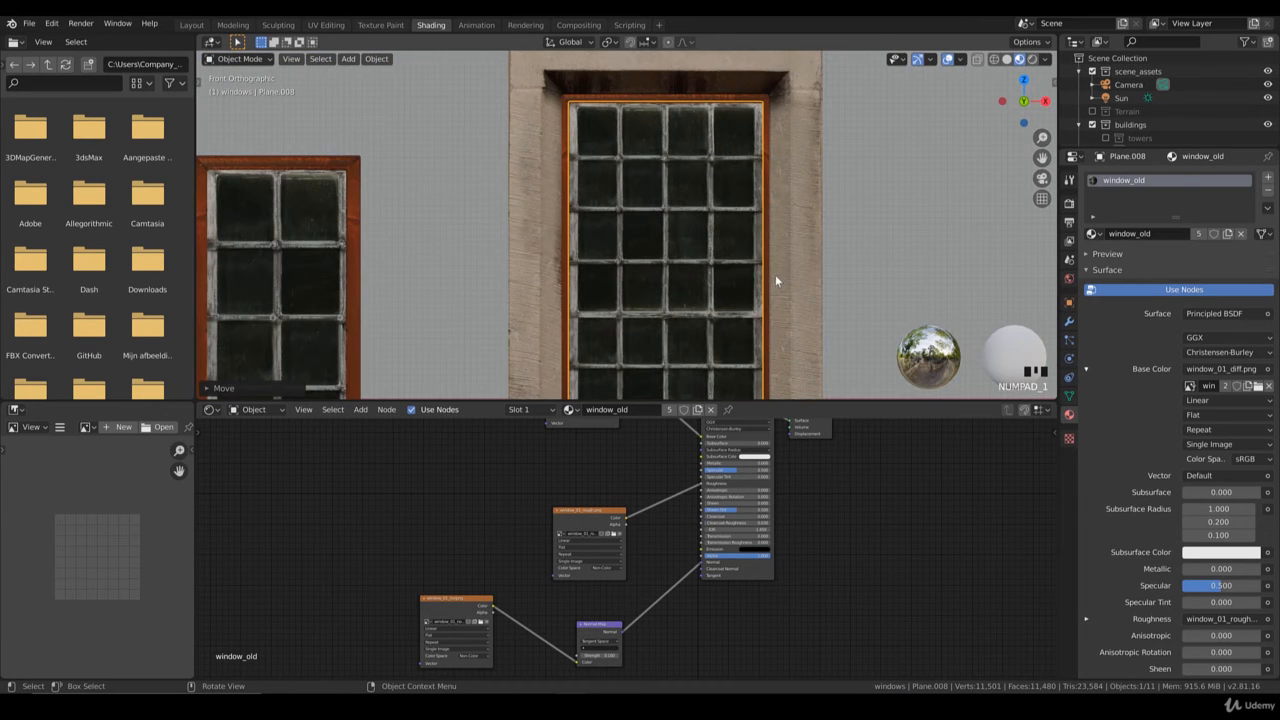
middle_click_drag(777, 268, 747, 231)
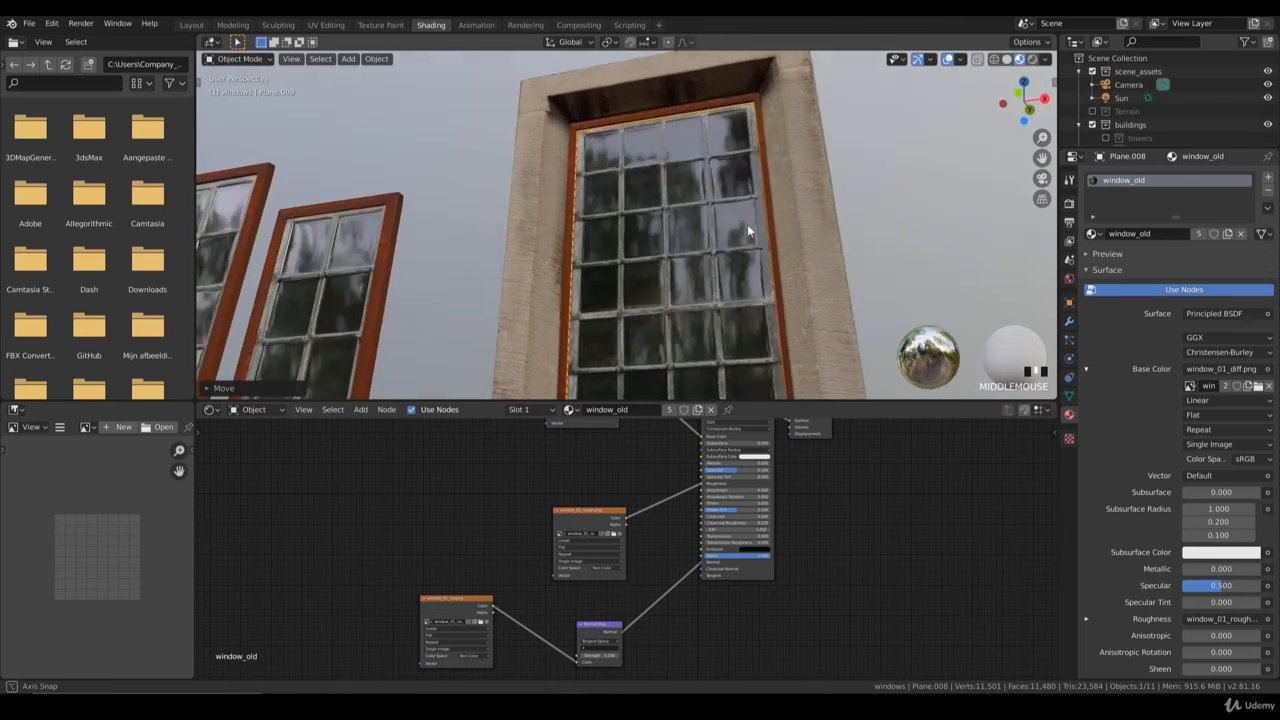
scroll(715, 272, "up", 2)
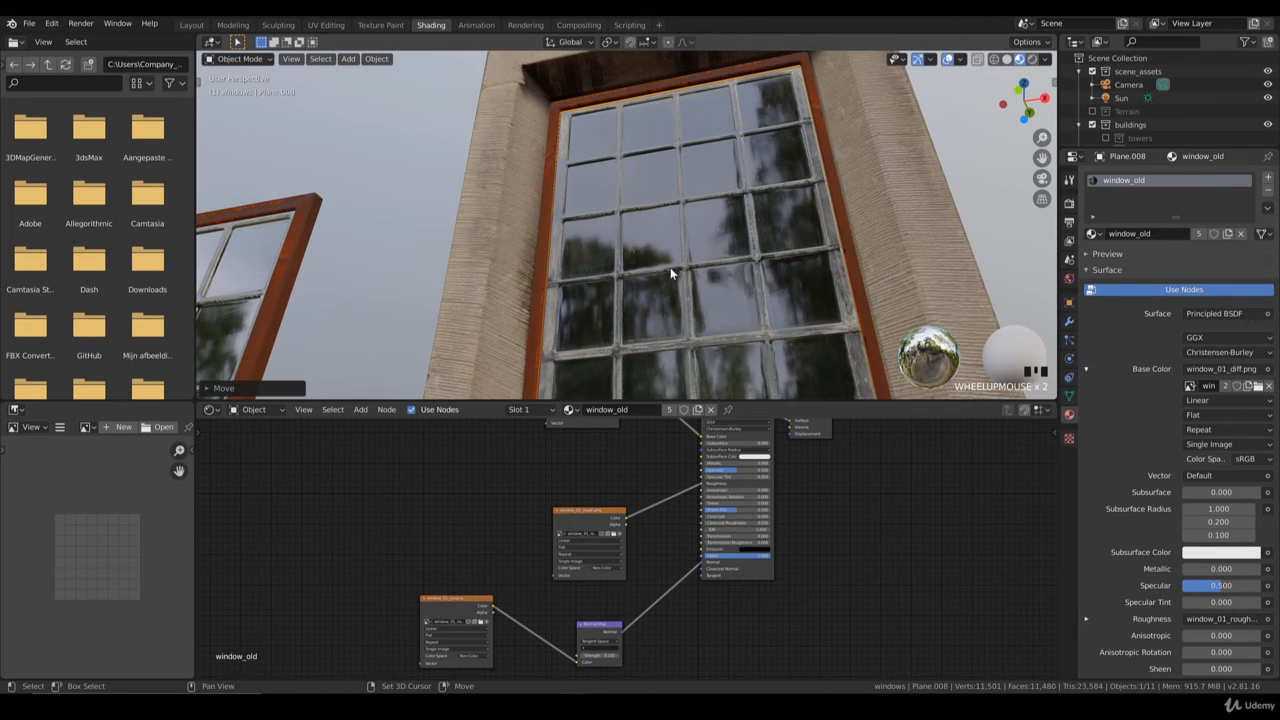
middle_click_drag(583, 288, 808, 272, "shift")
scroll(815, 274, "up", 2)
scroll(820, 245, "down", 1)
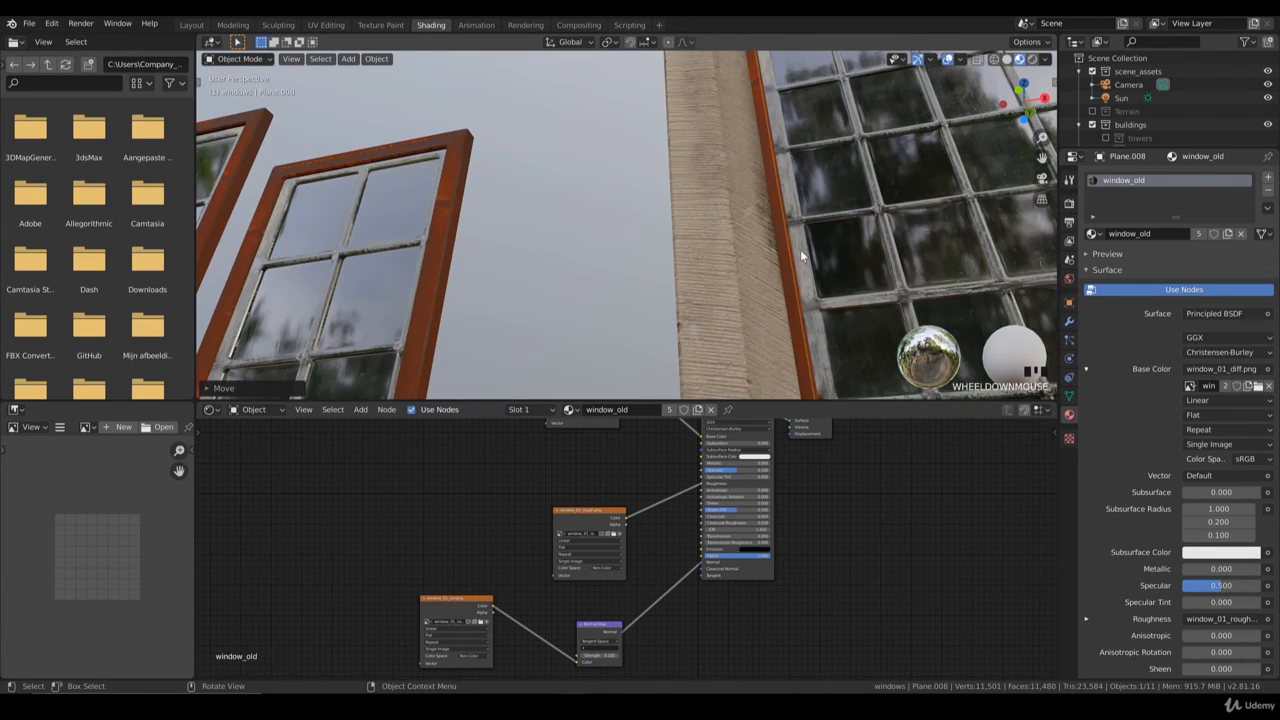
scroll(801, 256, "down", 4)
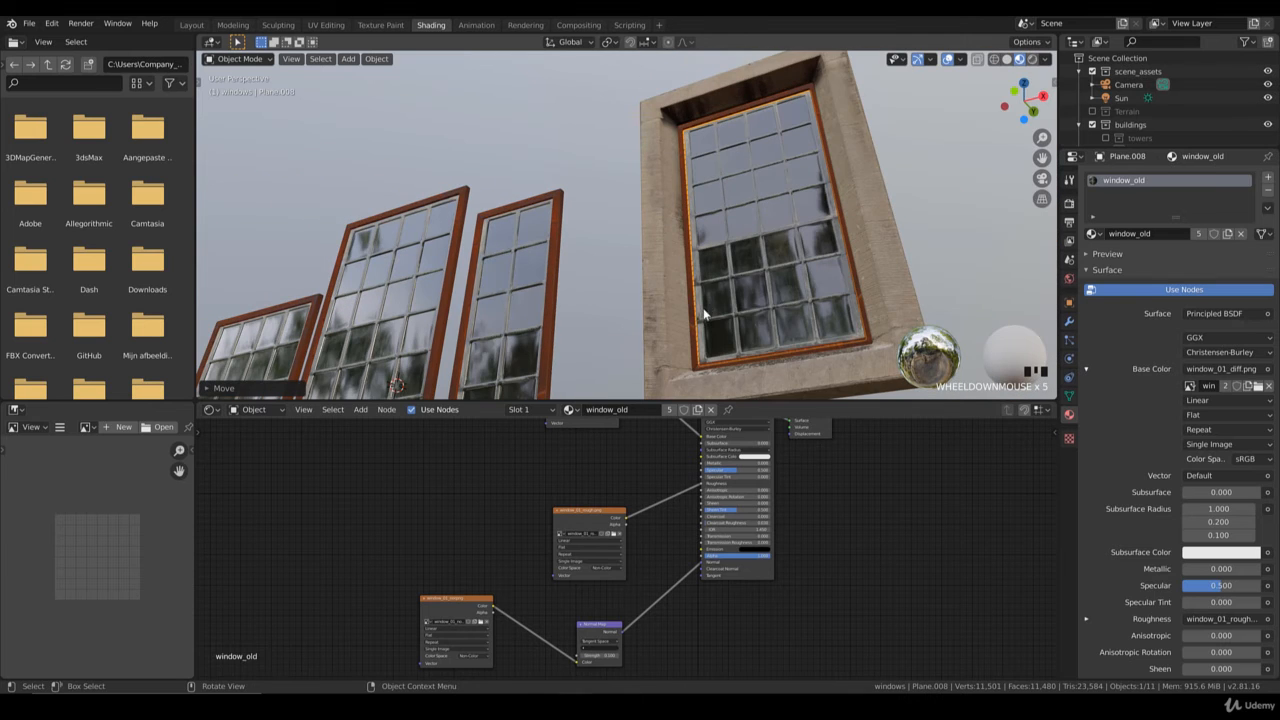
middle_click_drag(703, 327, 798, 287)
key("KP_1")
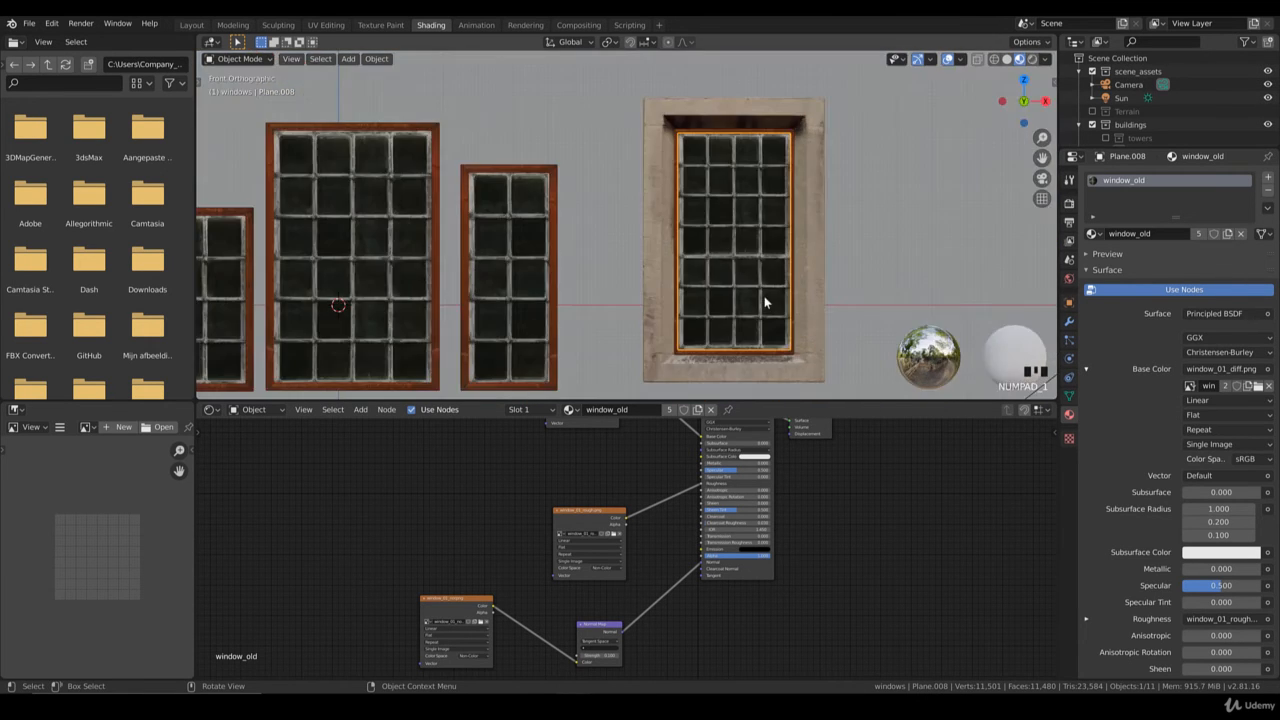
scroll(746, 269, "down", 4)
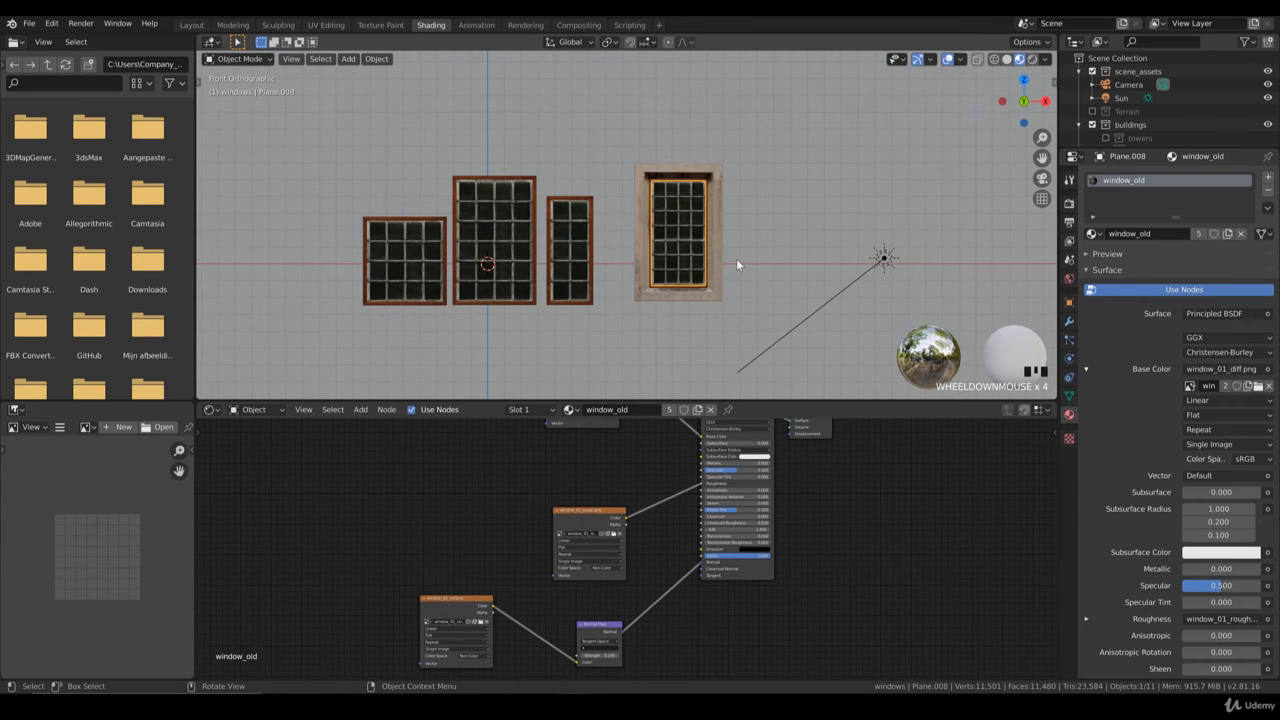
- Duplicate the narrow two-column window with its frame and place the copy to the right of the stone window
left_click(584, 292, "shift")
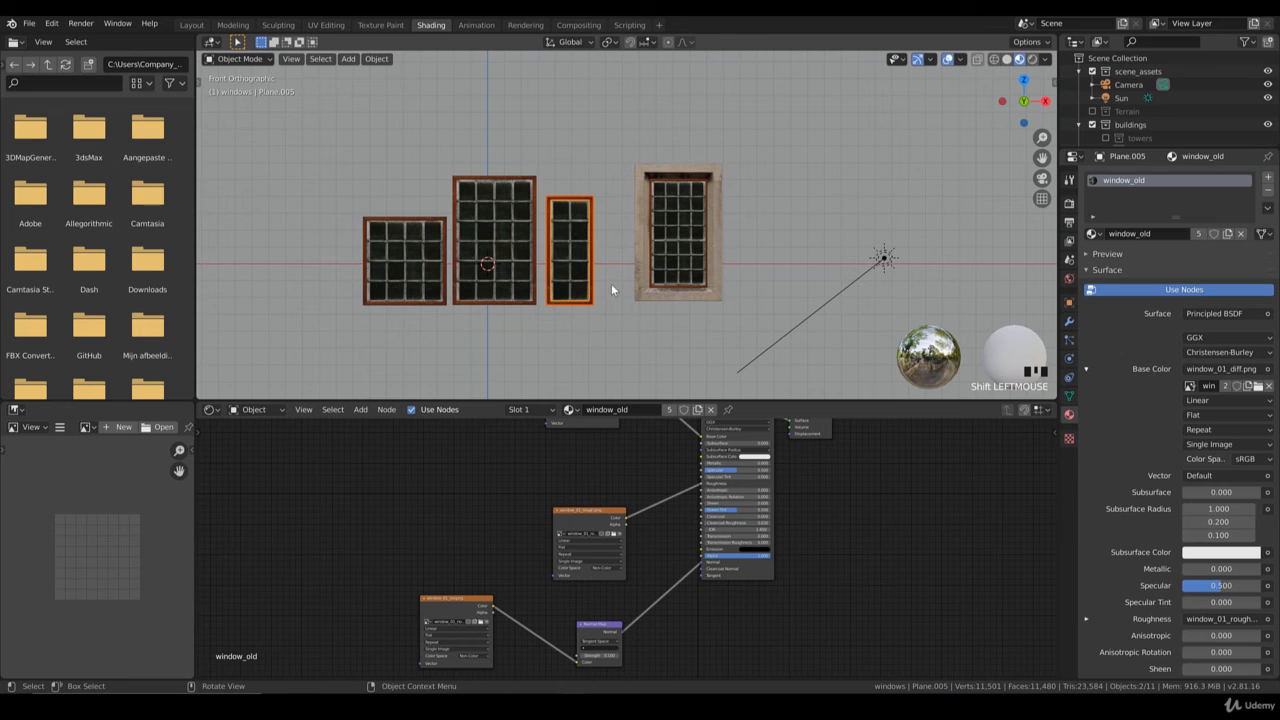
key("shift+d")
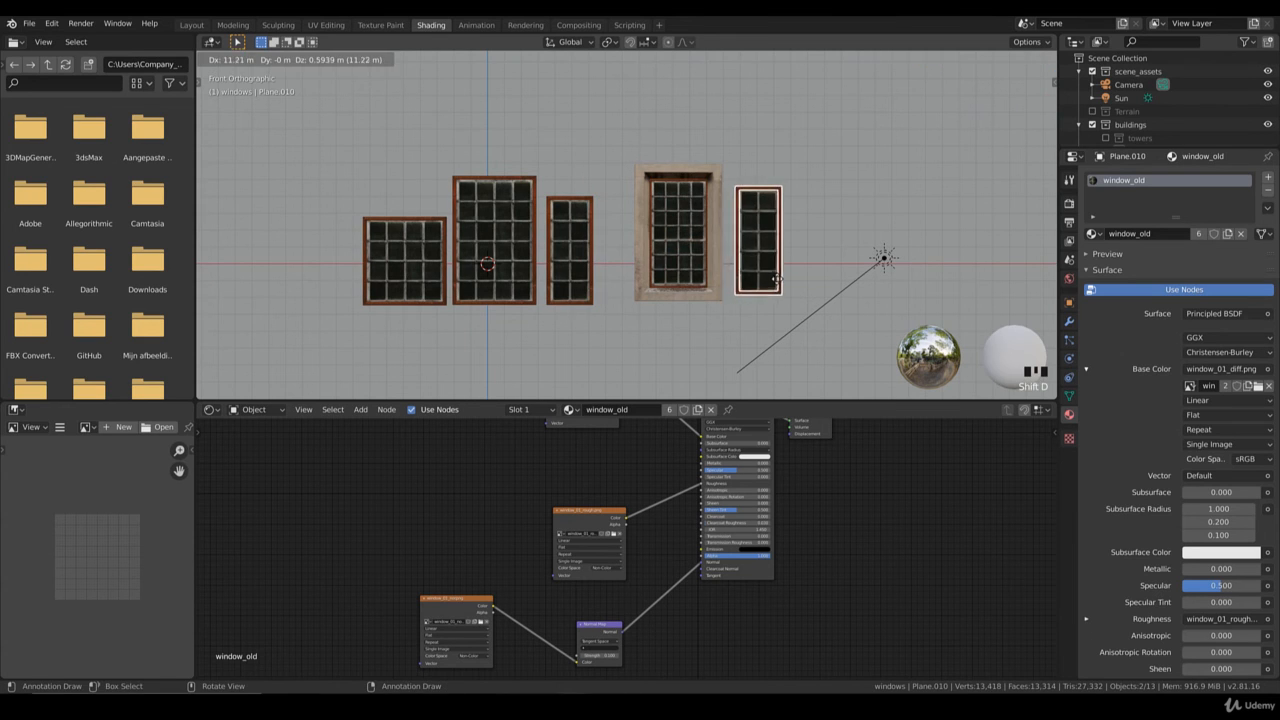
left_click(727, 279)
key("g")
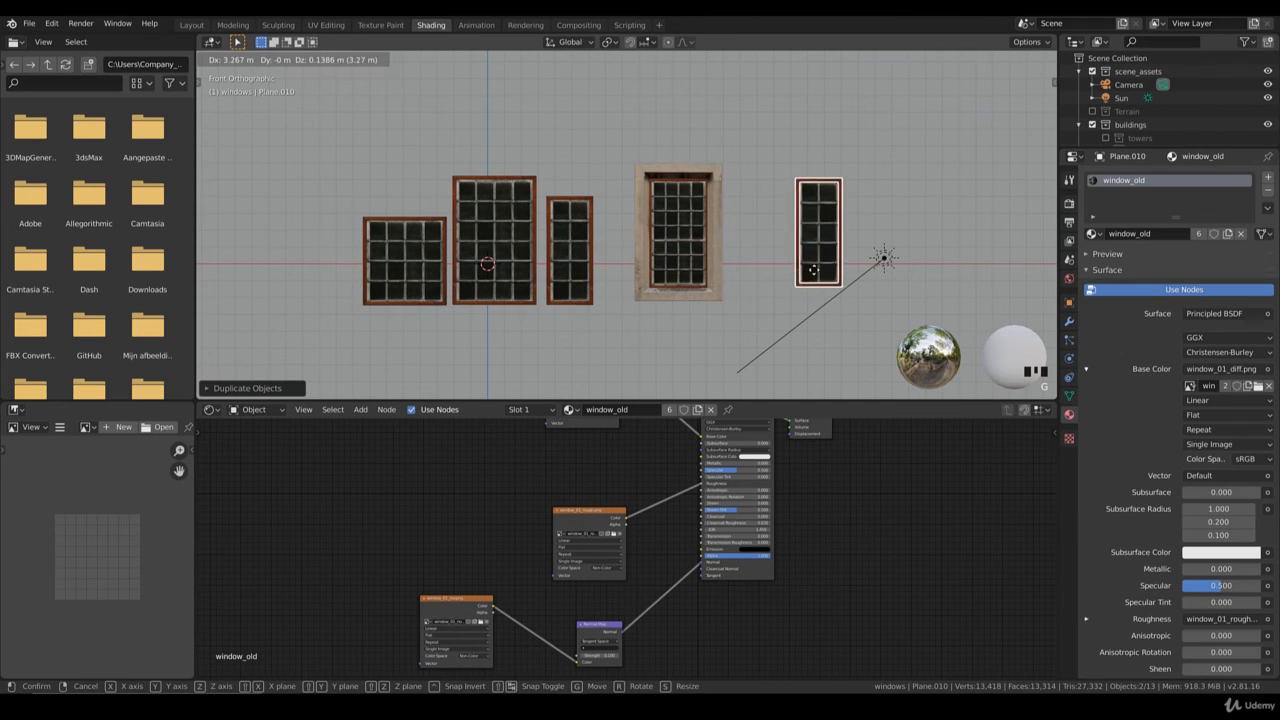
left_click(815, 276)
- Move the sun light farther right, clear of the duplicated narrow window
middle_click_drag(865, 265, 755, 280, "shift")
left_click(773, 273)
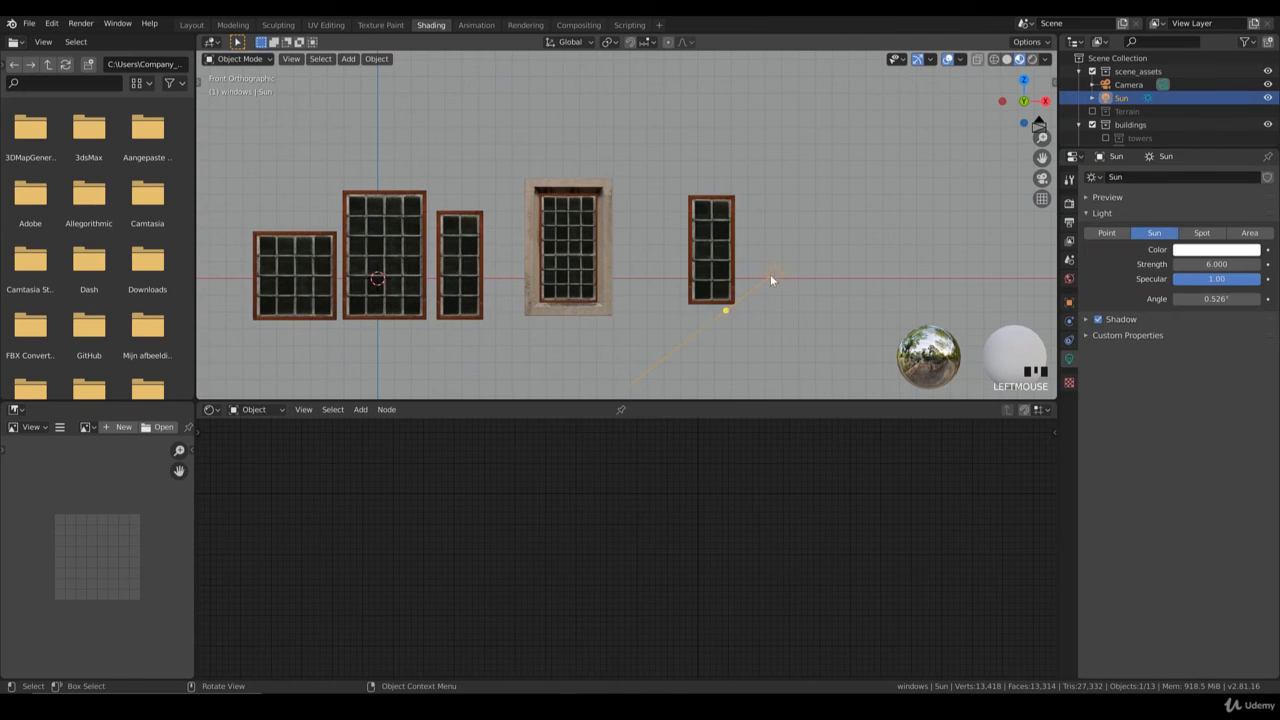
key("g")
left_click(945, 275)
- Duplicate the stone surround and position the copy around the duplicated narrow window, aligned to its left side
left_click(601, 268)
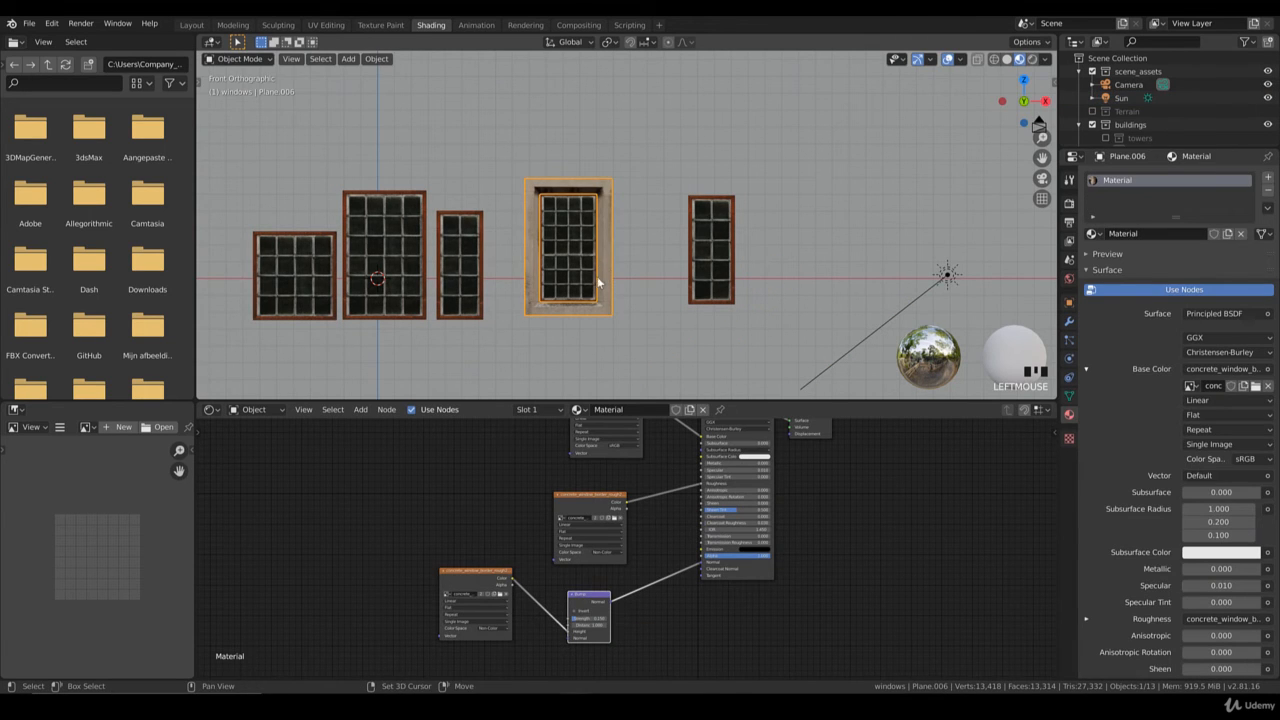
key("shift+d")
left_click(727, 283)
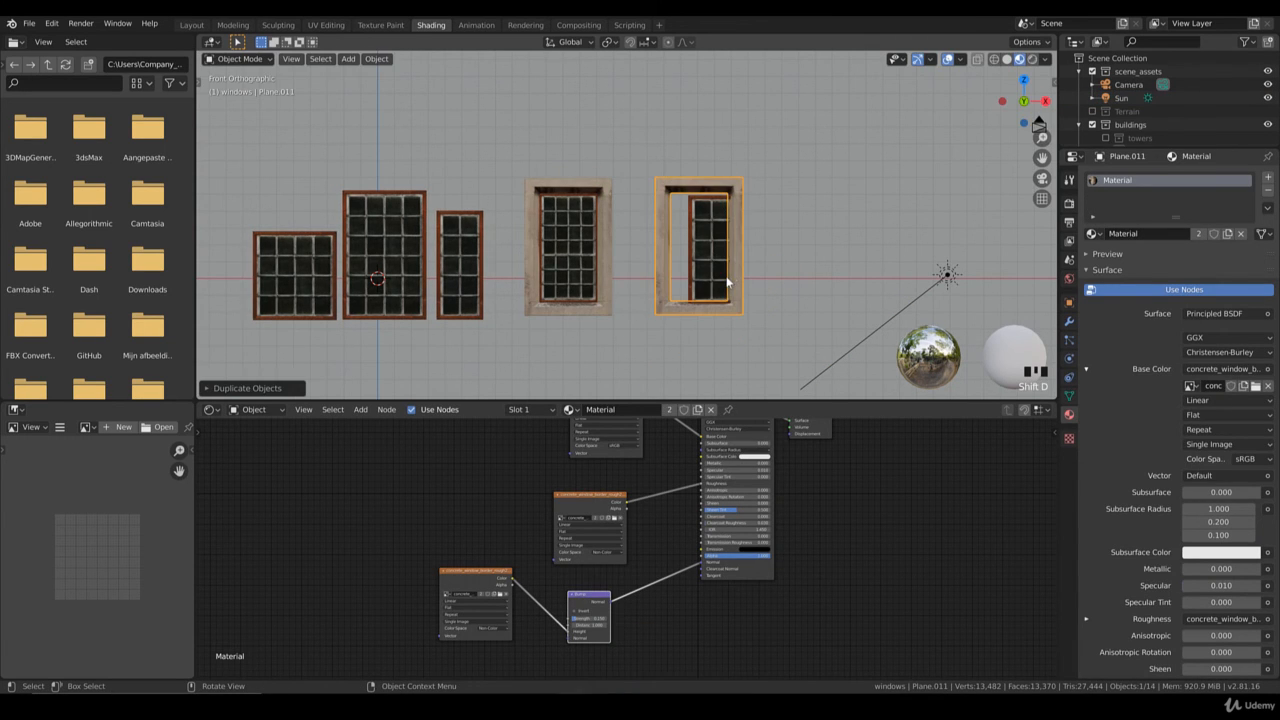
middle_click_drag(727, 283, 679, 263, "shift")
scroll(679, 263, "up", 2)
key("g")
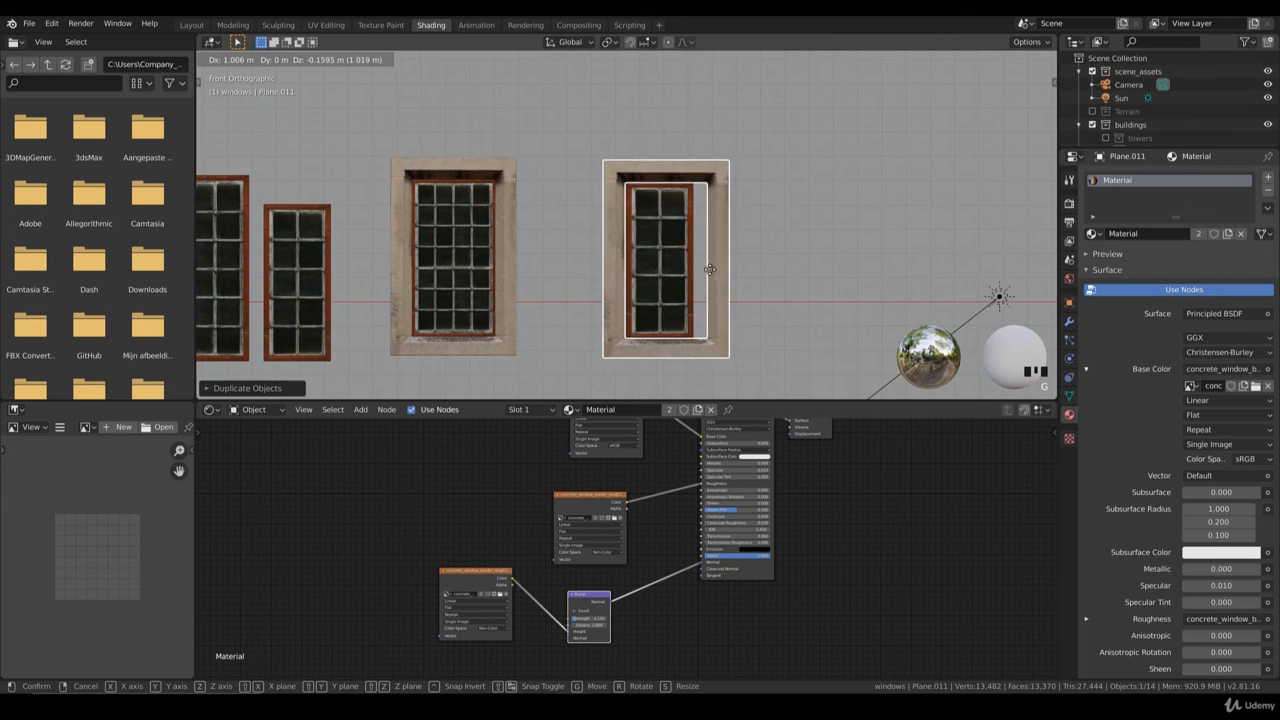
left_click(711, 268)
- In Edit Mode with Wireframe shading, select the copied surround's right-side vertices and move them inward along X to the narrow frame's edge
key("Tab")
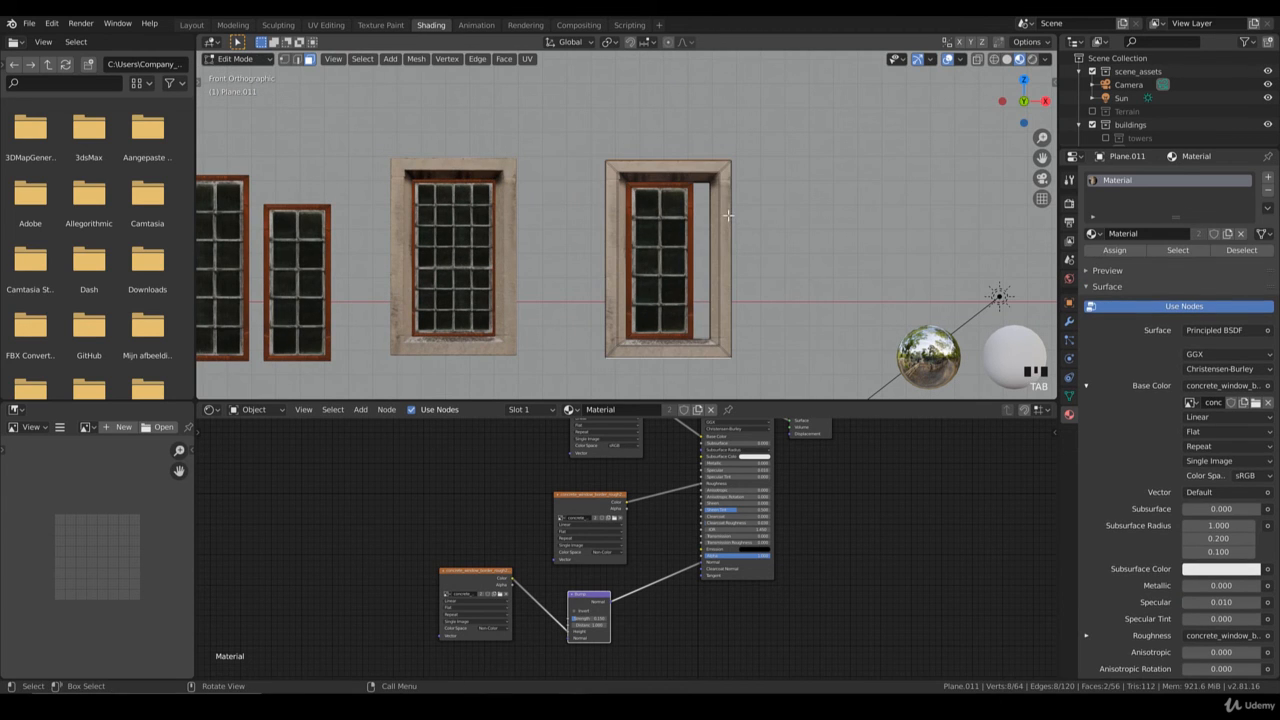
key("z")
left_click(732, 178)
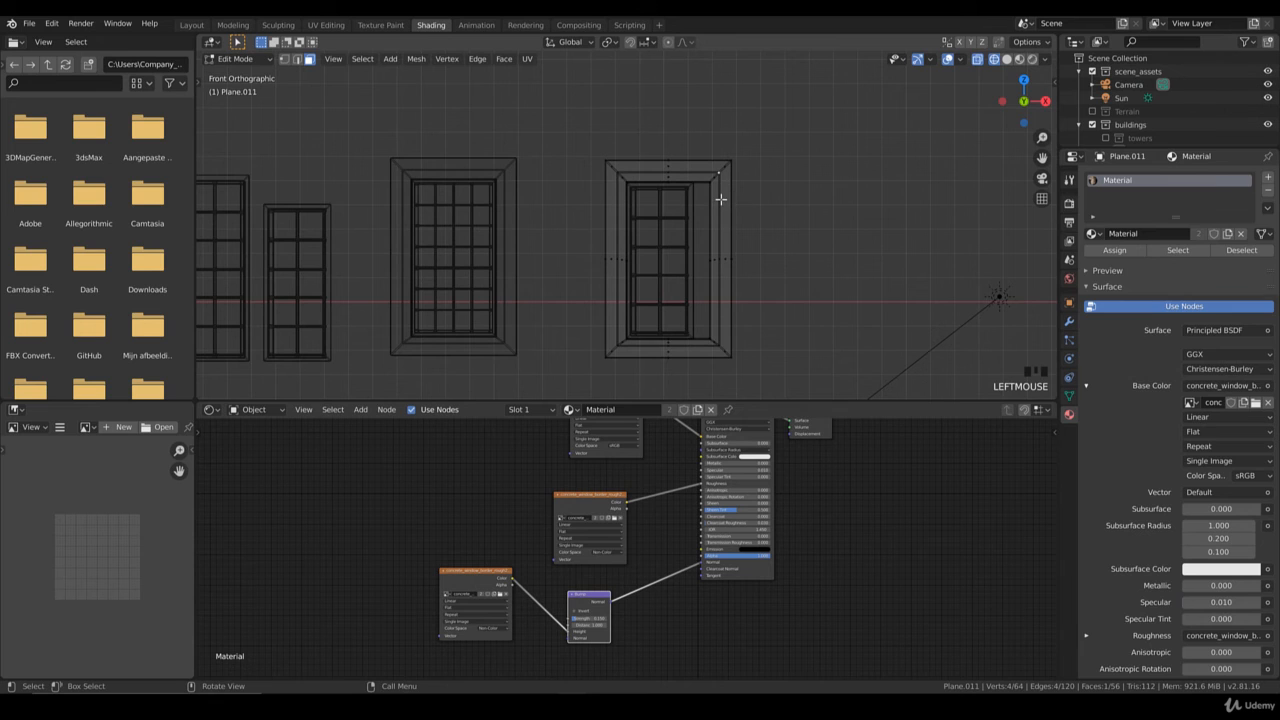
key("1")
left_click(727, 181)
key("b")
left_click_drag(761, 369, 698, 161)
key("g")
key("x")
left_click(713, 331)
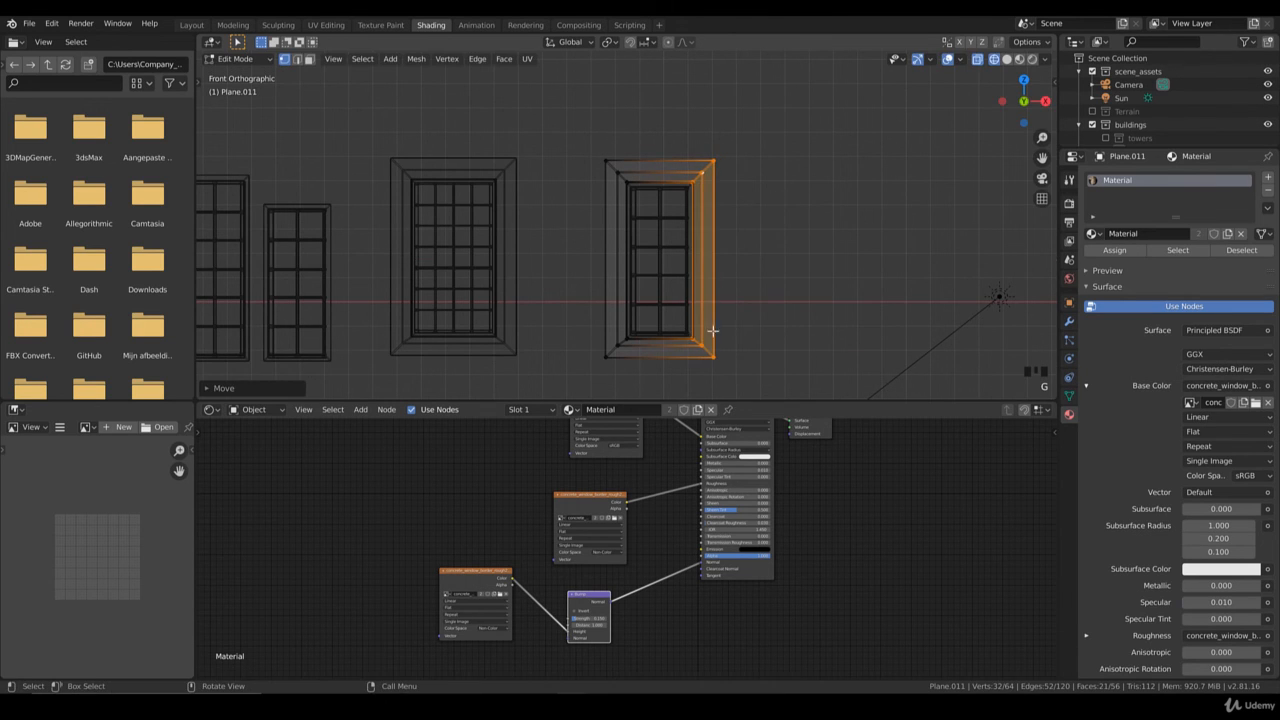
- Select the bottom vertices of the copied surround and move them along Z to fit the narrow frame's lower edge
left_click(729, 366)
left_click_drag(729, 366, 563, 331)
scroll(734, 317, "up", 2)
key("g")
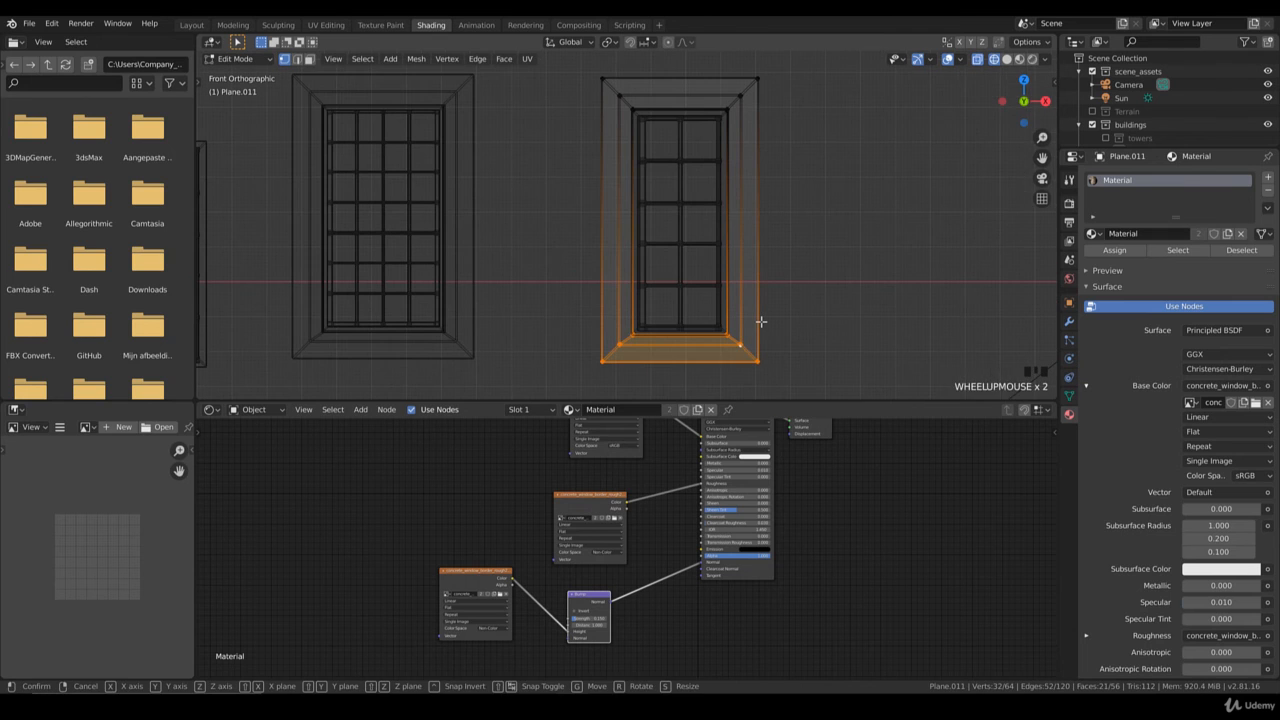
key("z")
left_click(745, 322)
- Select the copied surround's entire mesh and bring it up in the UV Editing workspace with the 3D view facing front
scroll(730, 325, "down", 4)
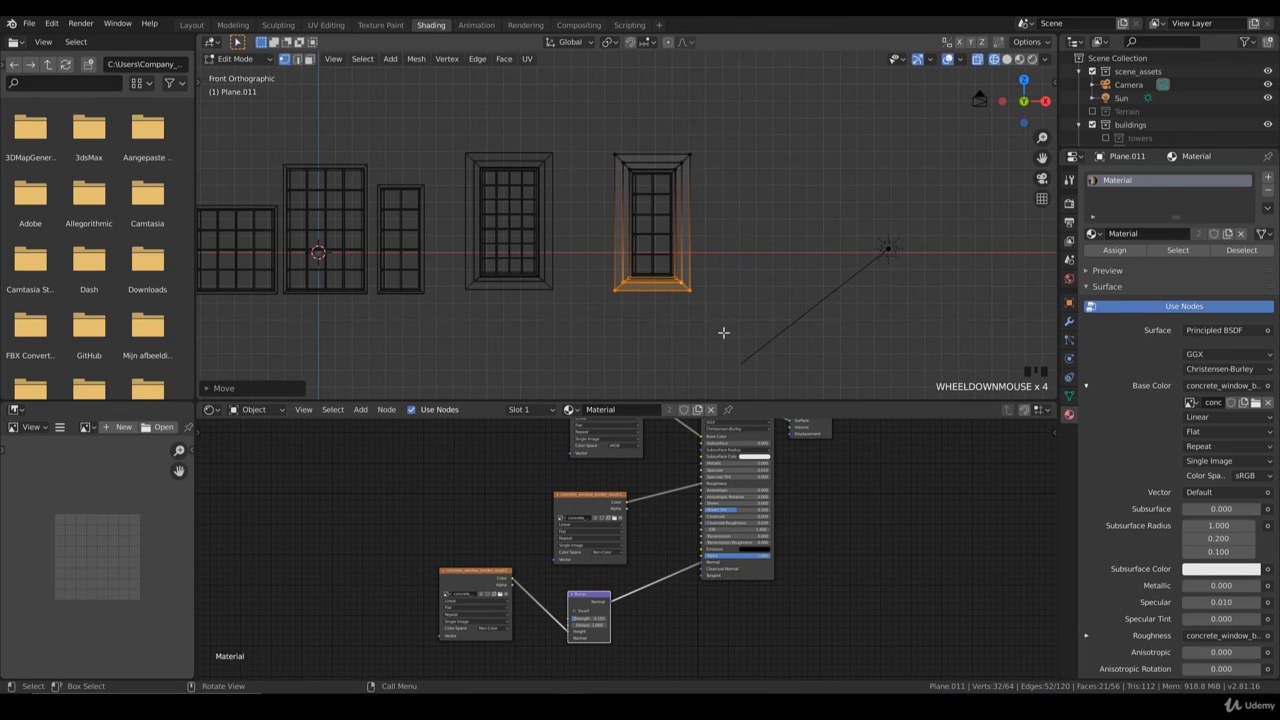
key("b")
left_click_drag(709, 188, 608, 124)
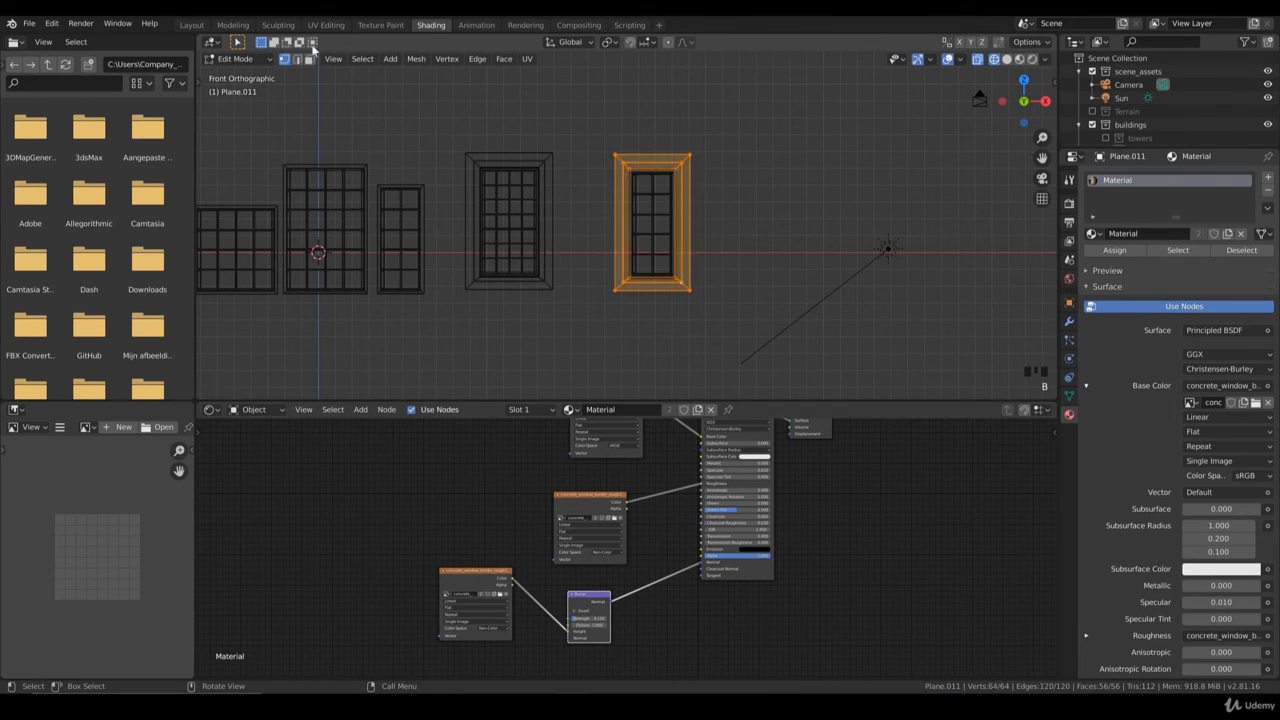
left_click(326, 24)
scroll(605, 237, "down", 4)
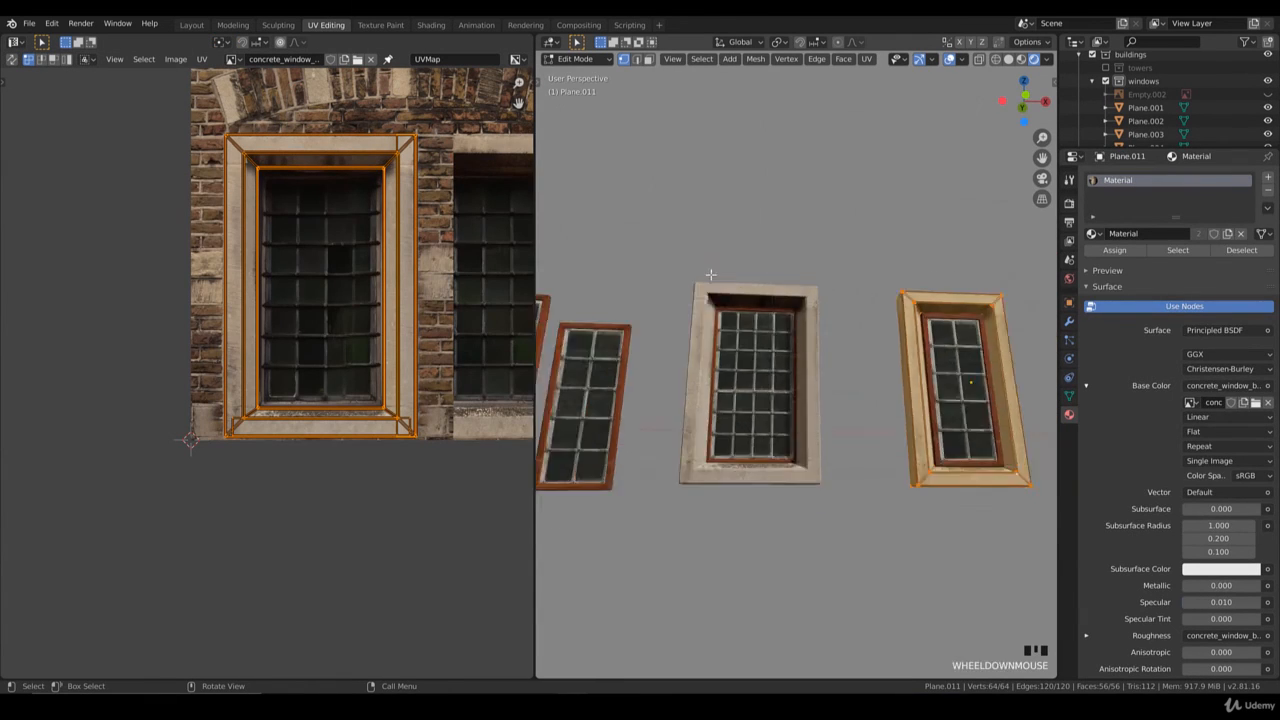
key("KP_1")
middle_click_drag(858, 320, 801, 312, "shift")
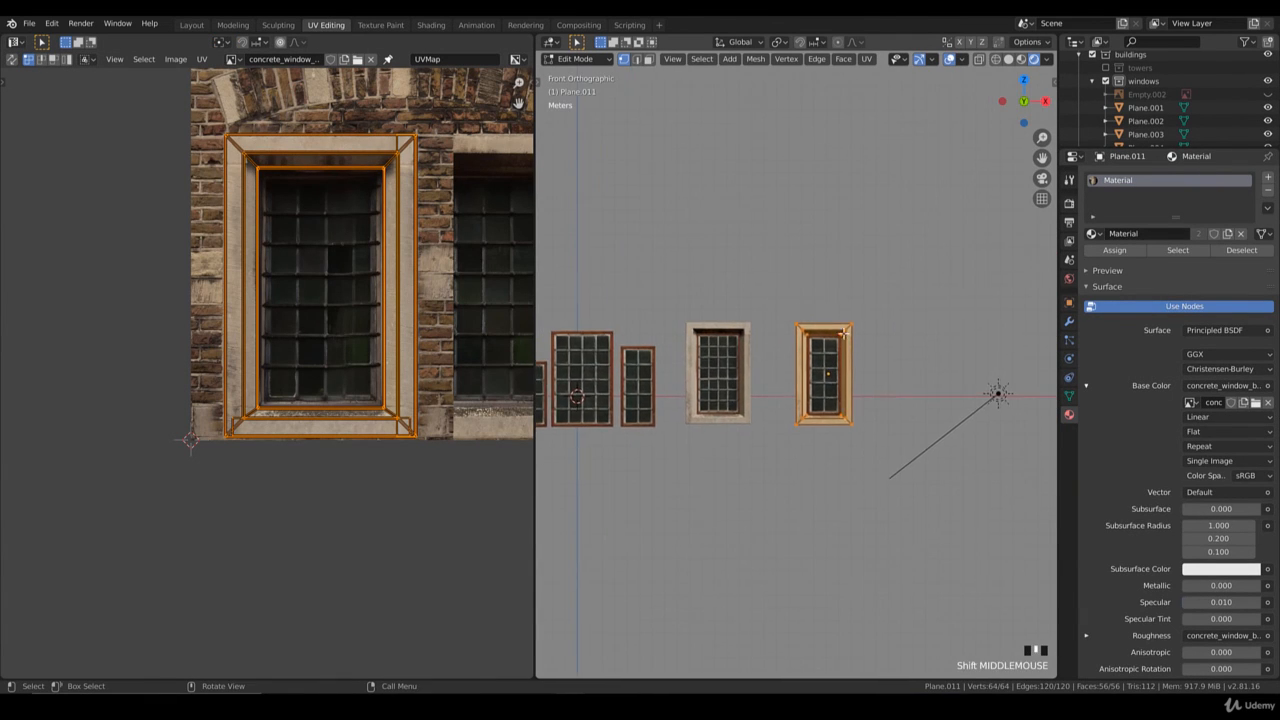
- In Wireframe shading, select only the top-edge vertices of the narrow stone surround
scroll(849, 334, "up", 2)
key("z")
left_click(780, 336)
left_click(880, 335)
left_click_drag(898, 338, 770, 266)
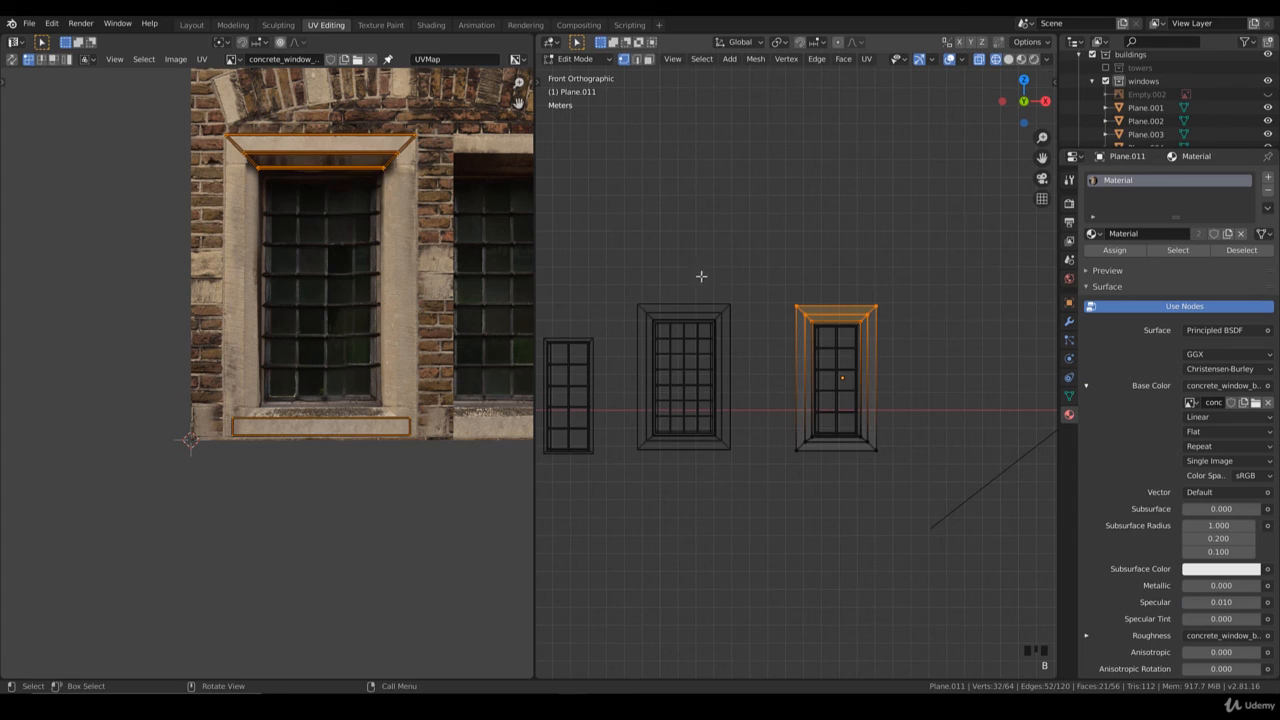
key("s")
key("x")
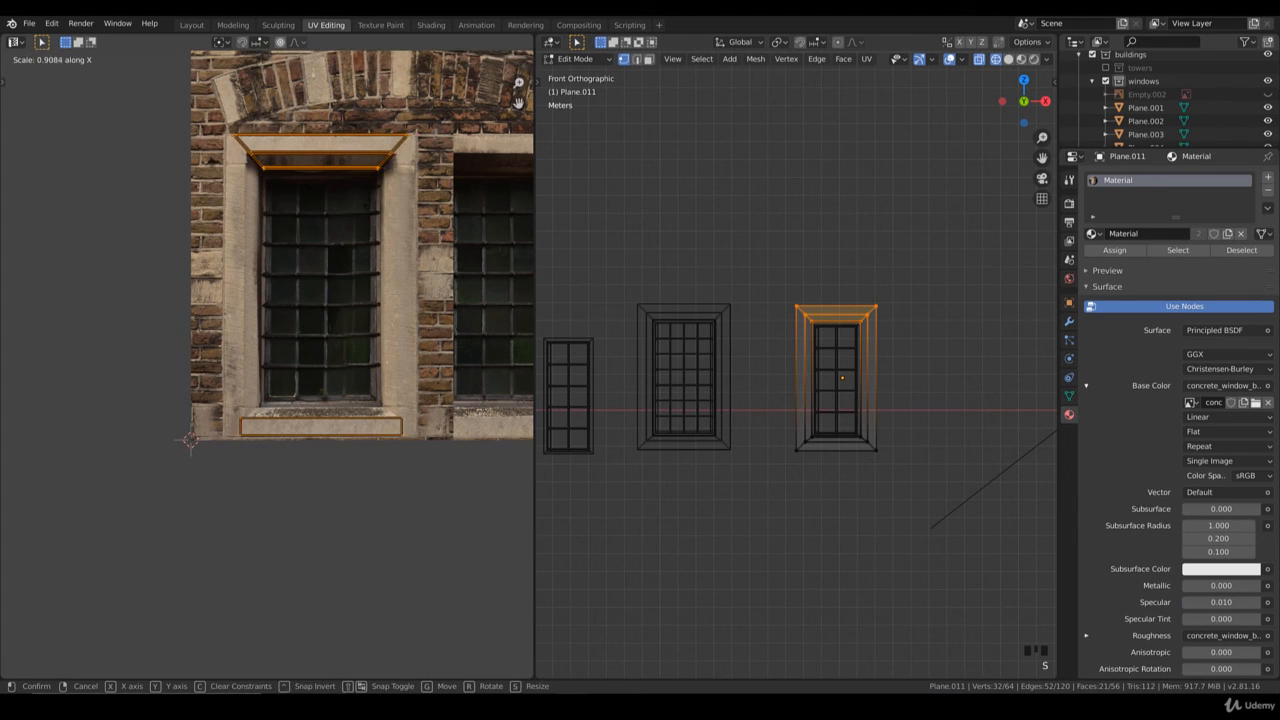
right_click(357, 202)
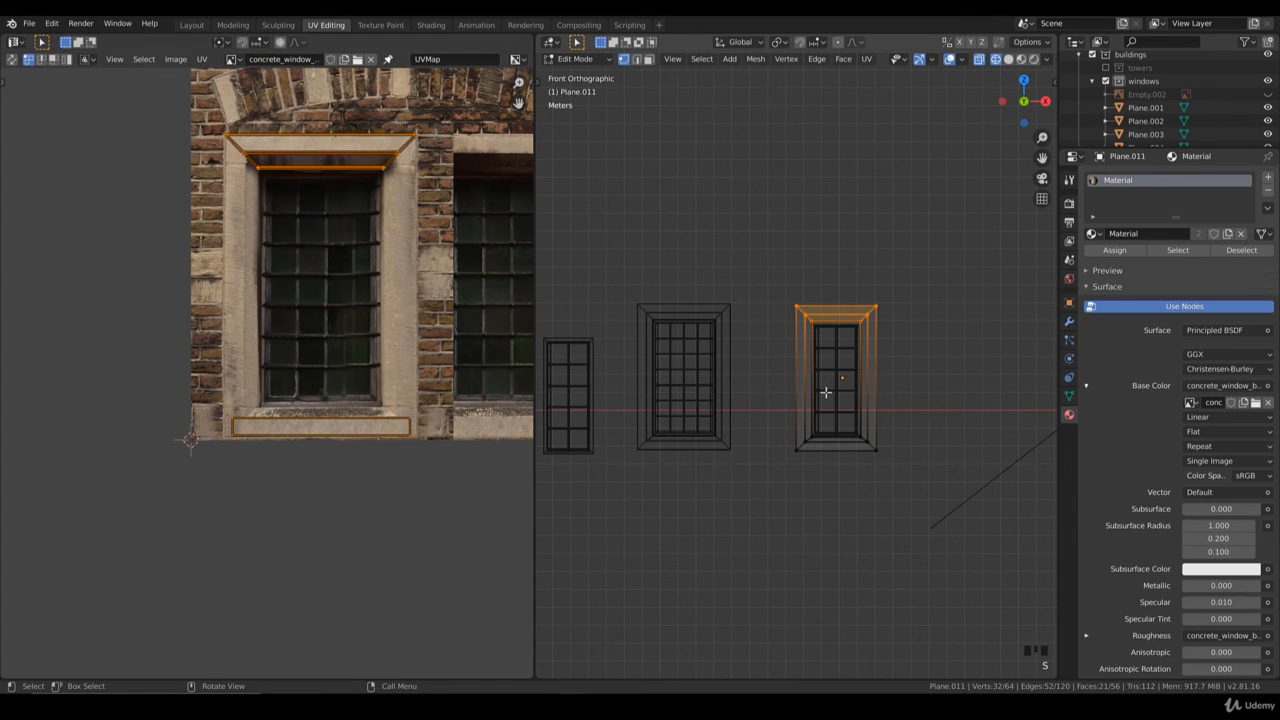
- Scale the UVs of the surround's top edge along X to about 0.69, and select the surround's bottom vertices instead
key("s")
key("x")
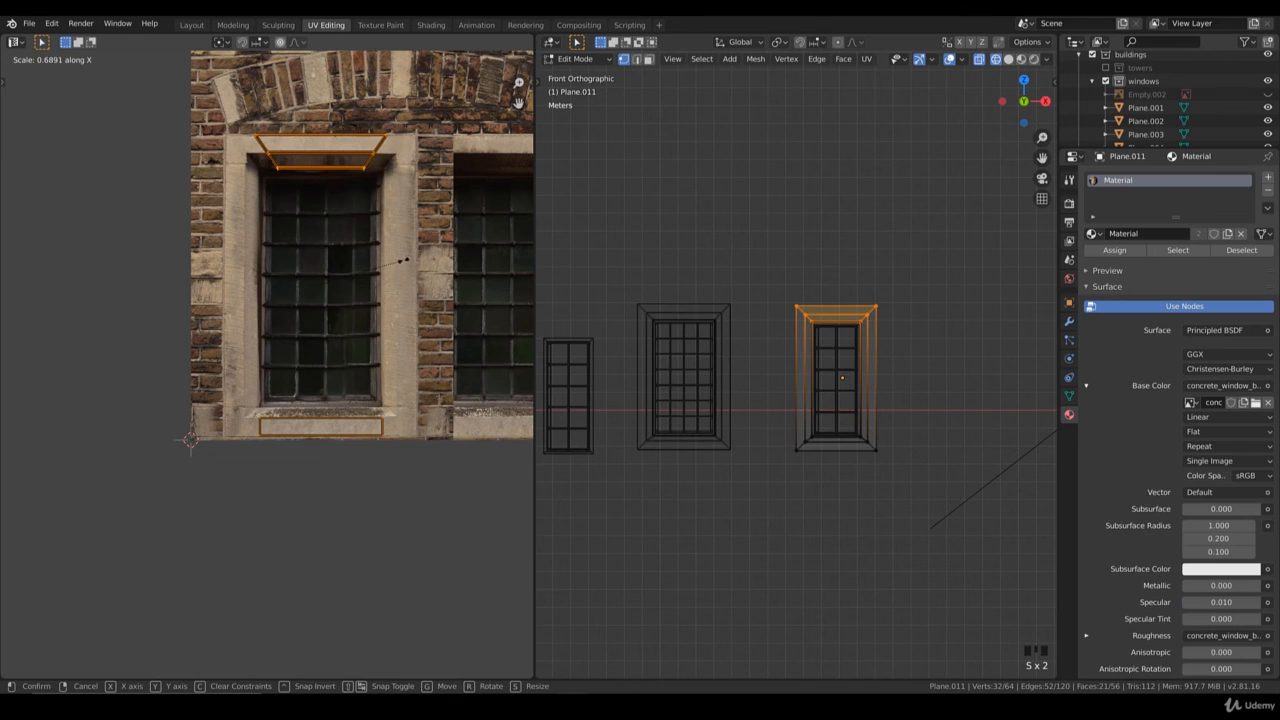
left_click(402, 260)
key("alt+a")
left_click_drag(871, 463, 745, 406)
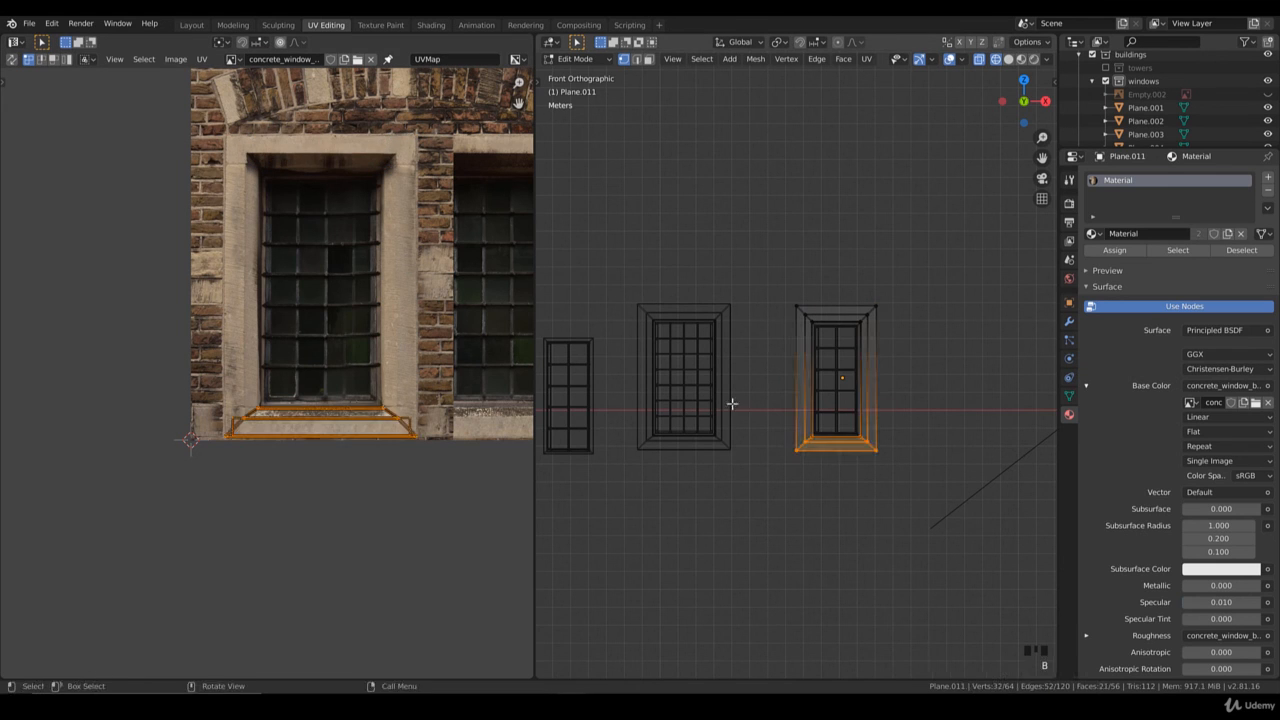
- Return to Object Mode and inspect the narrow window in Rendered shading, from an angle and from the front
key("Tab")
key("z")
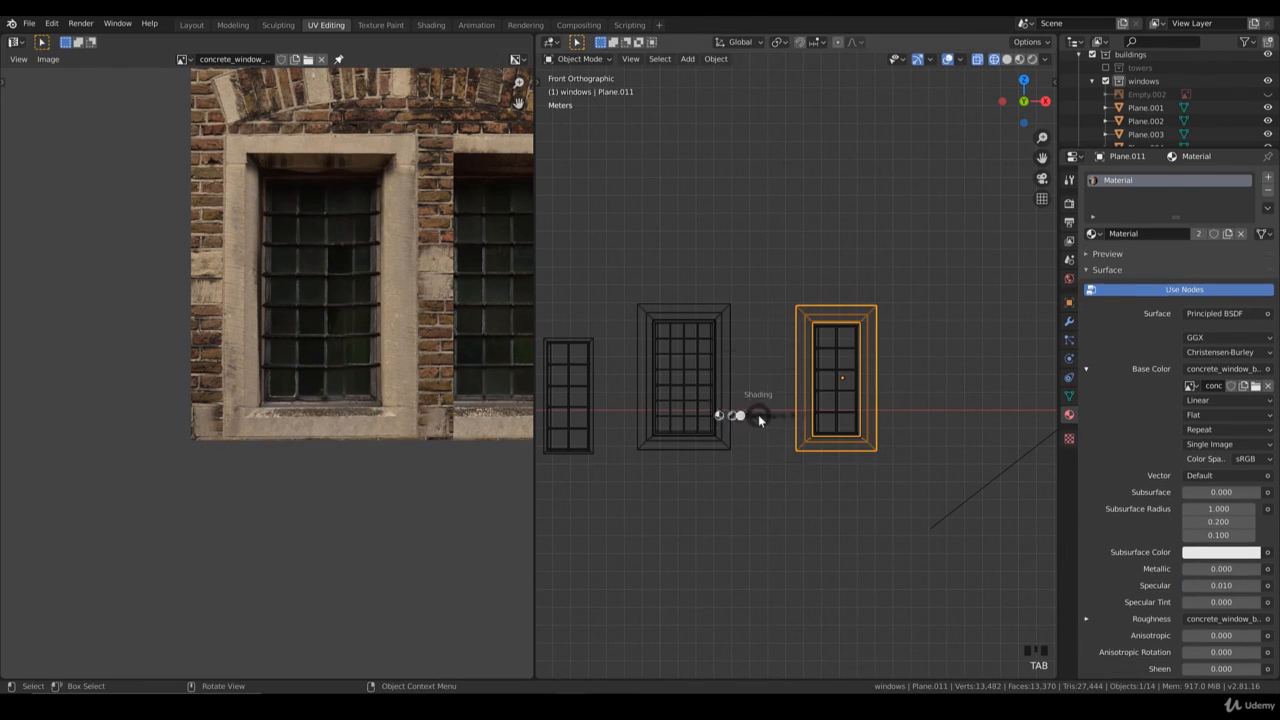
left_click(750, 340)
middle_click_drag(841, 444, 811, 415)
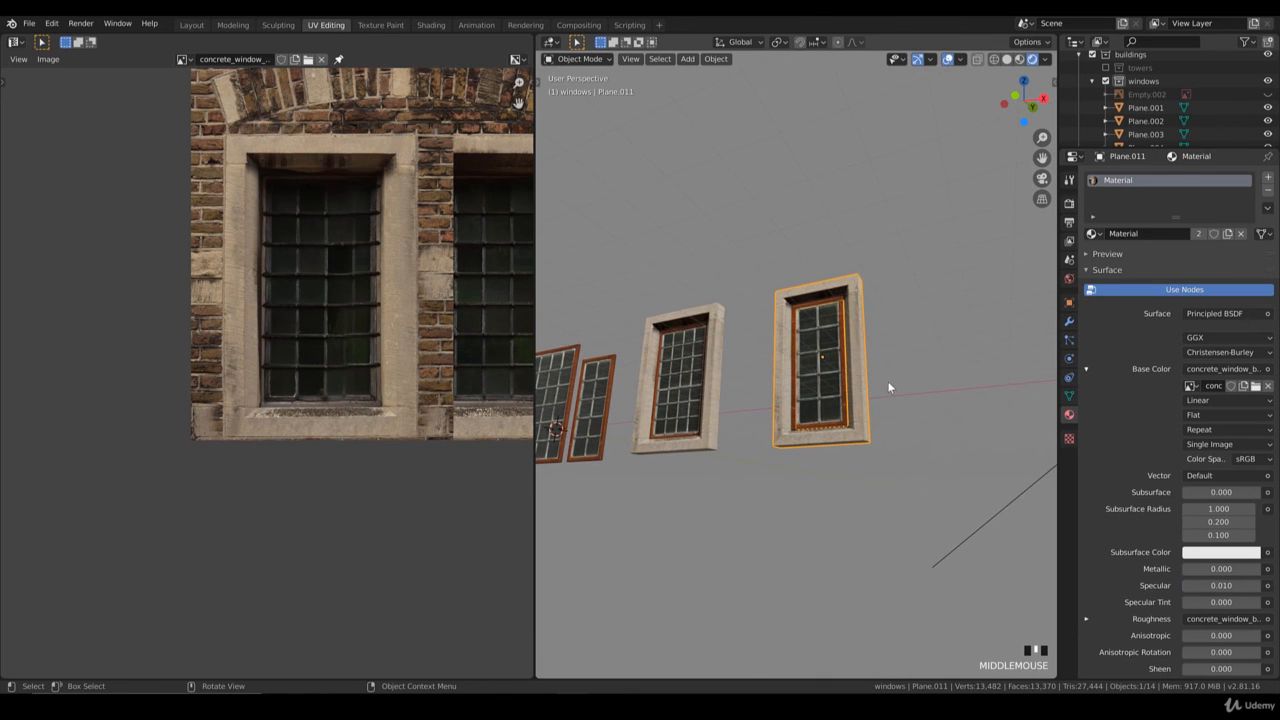
mouse_move(887, 380)
middle_mouse_down()
mouse_move(808, 401)
mouse_move(897, 400)
middle_mouse_up()
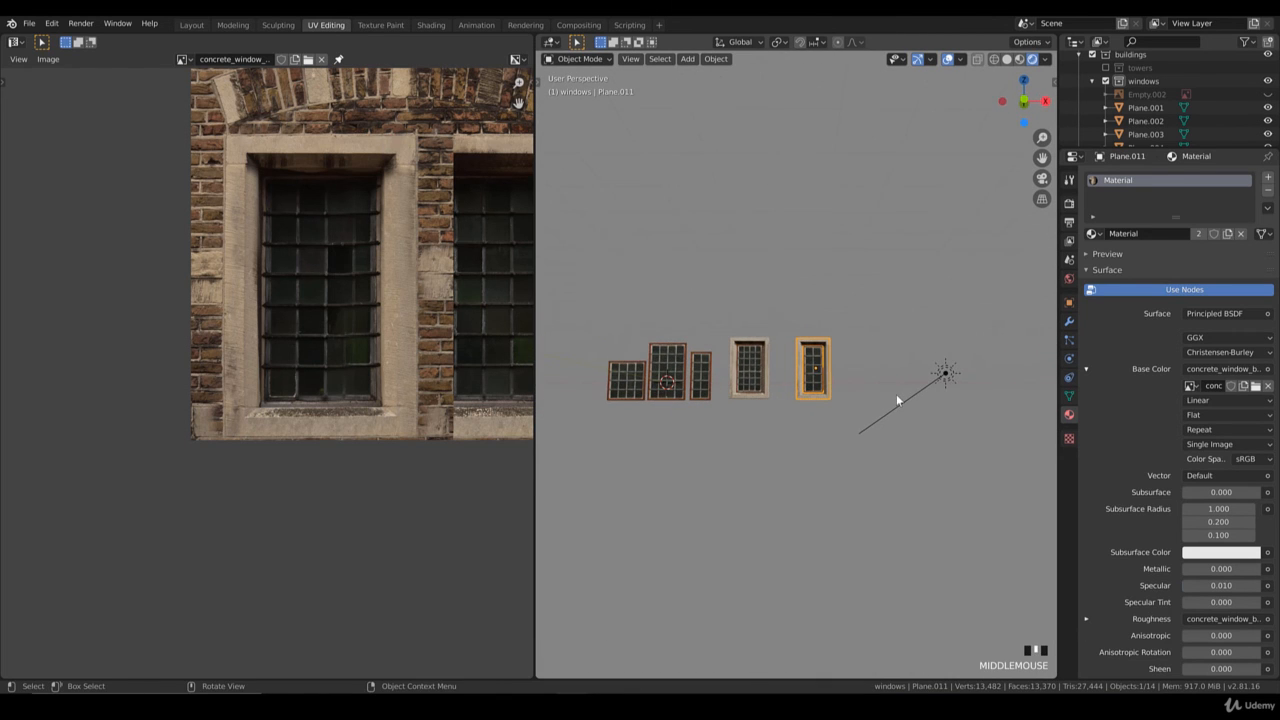
key("KP_1")
scroll(853, 388, "up", 4)
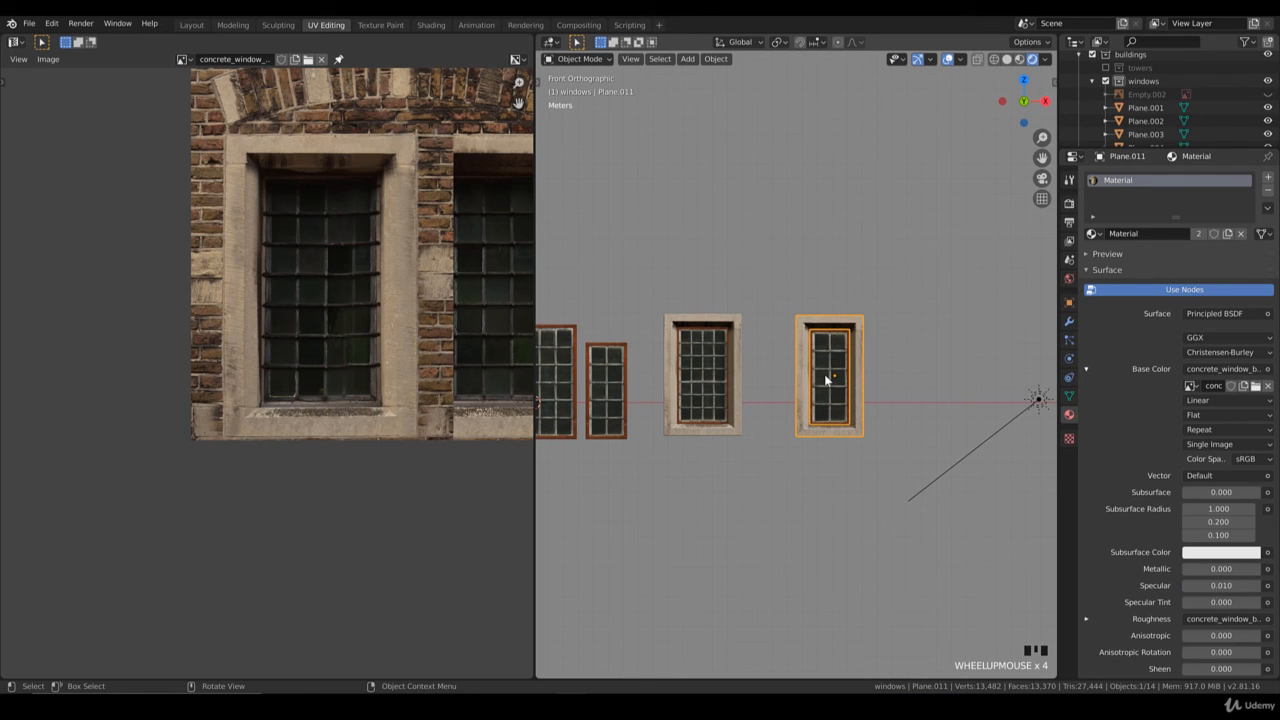
- Switch the 3D view to Solid shading with the row of windows in view
scroll(820, 378, "down", 4)
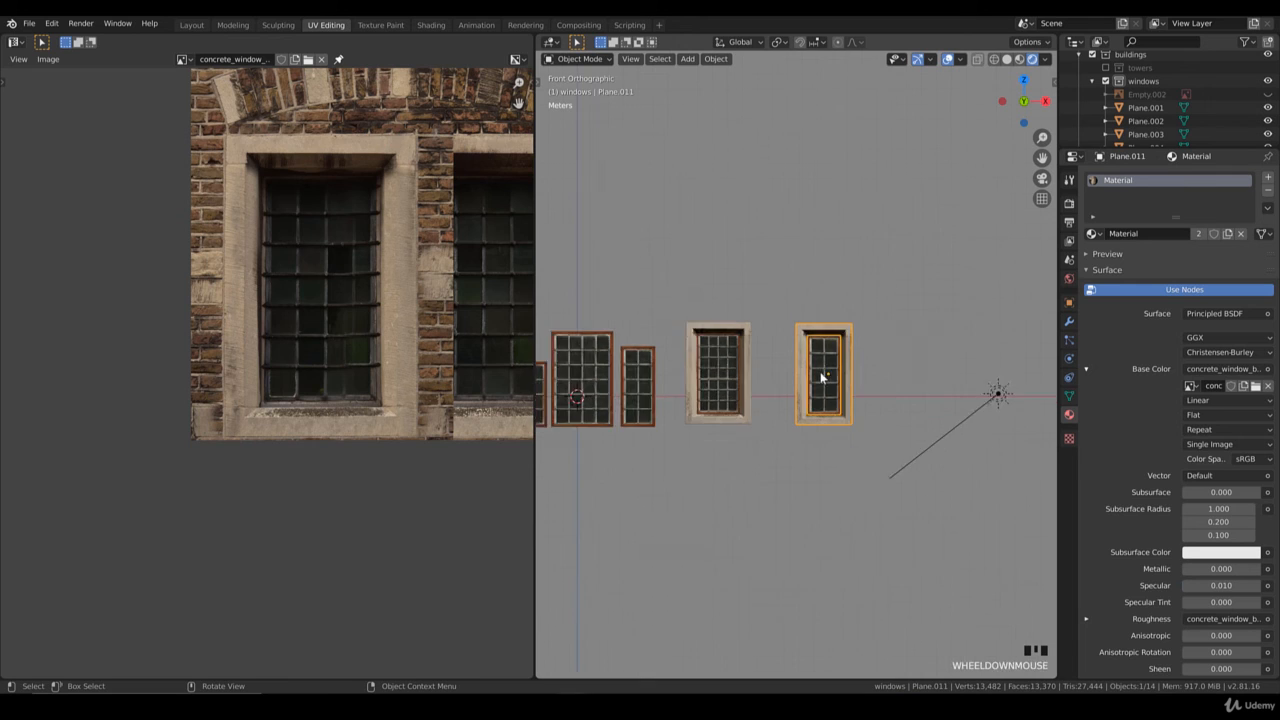
key("z")
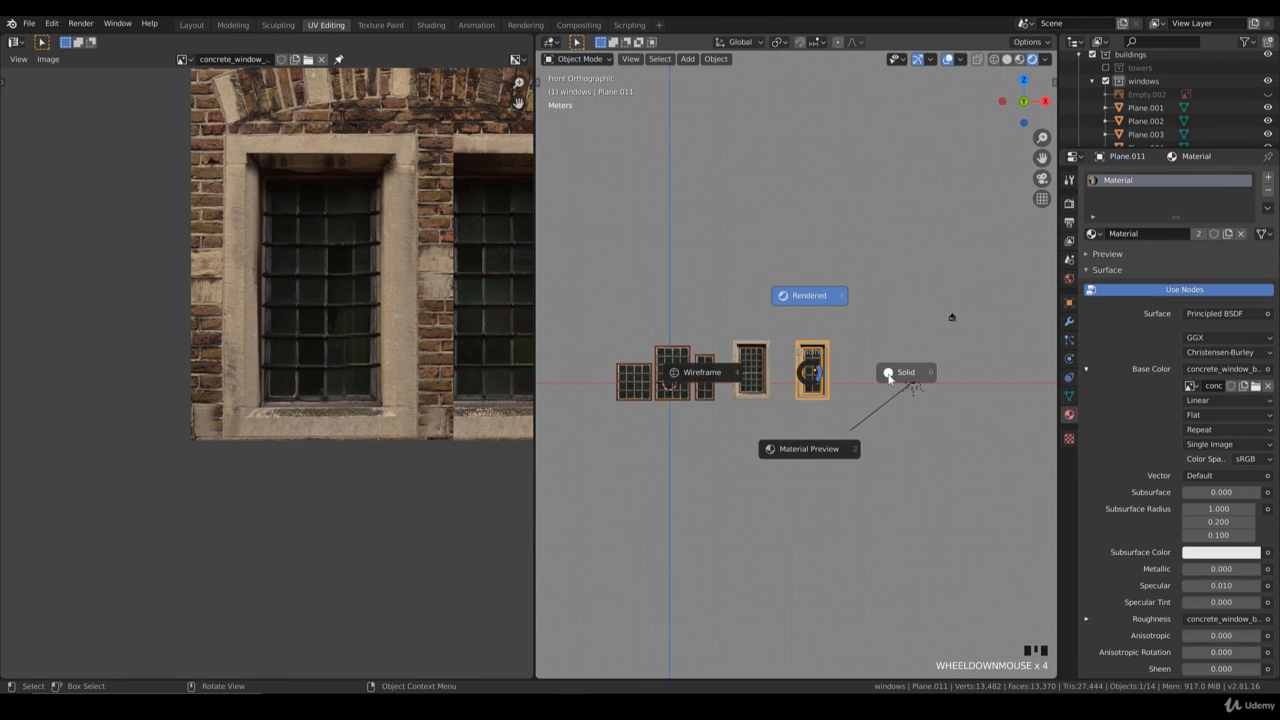